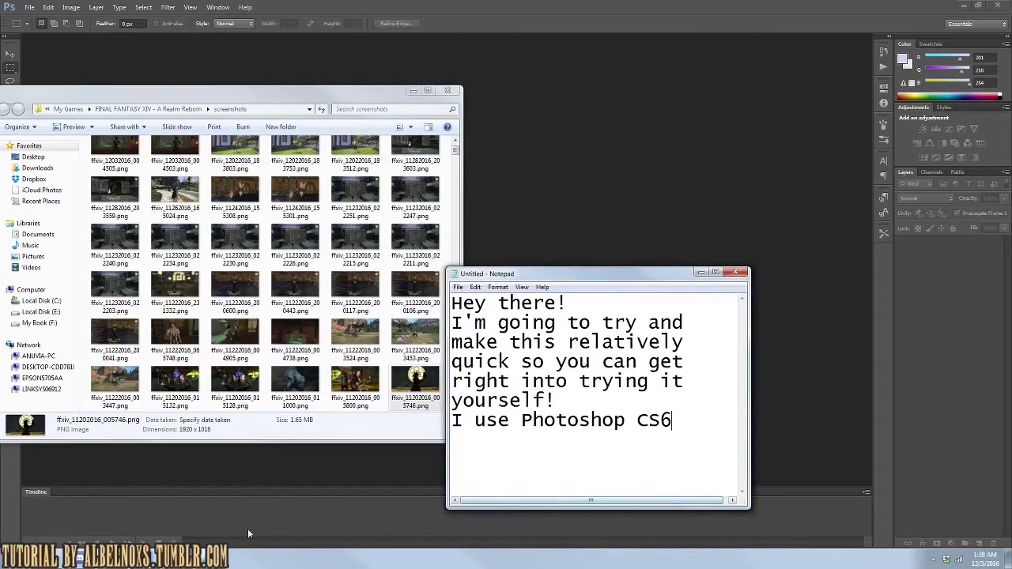
# Step: Replace the Notepad greeting with a note to take screenshots at max resolution
pyautogui.moveTo(723, 441); pyautogui.dragTo(378, 275)
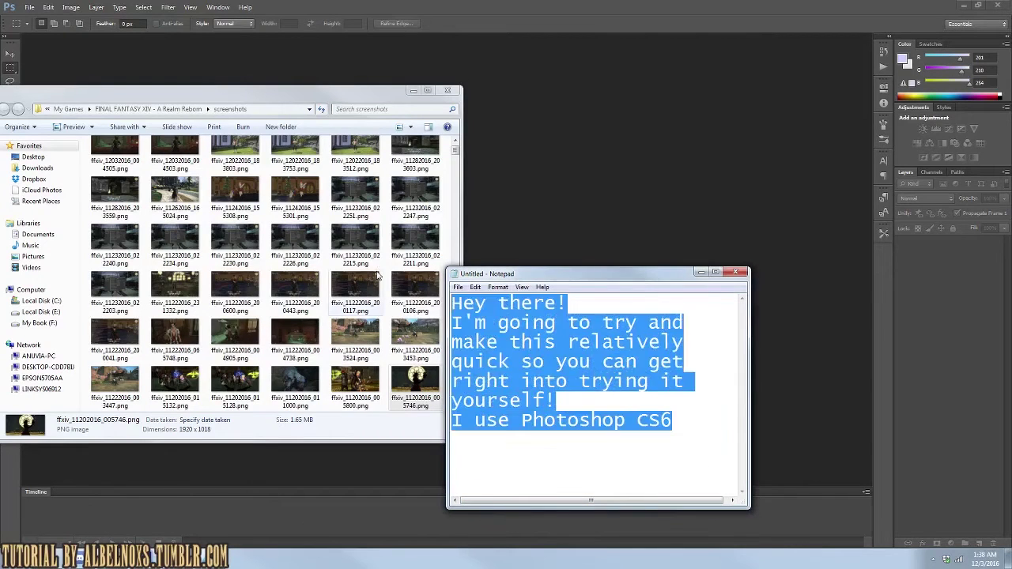
pyautogui.write('First off, It should')
pyautogui.press('Return')
pyautogui.write('oted that')
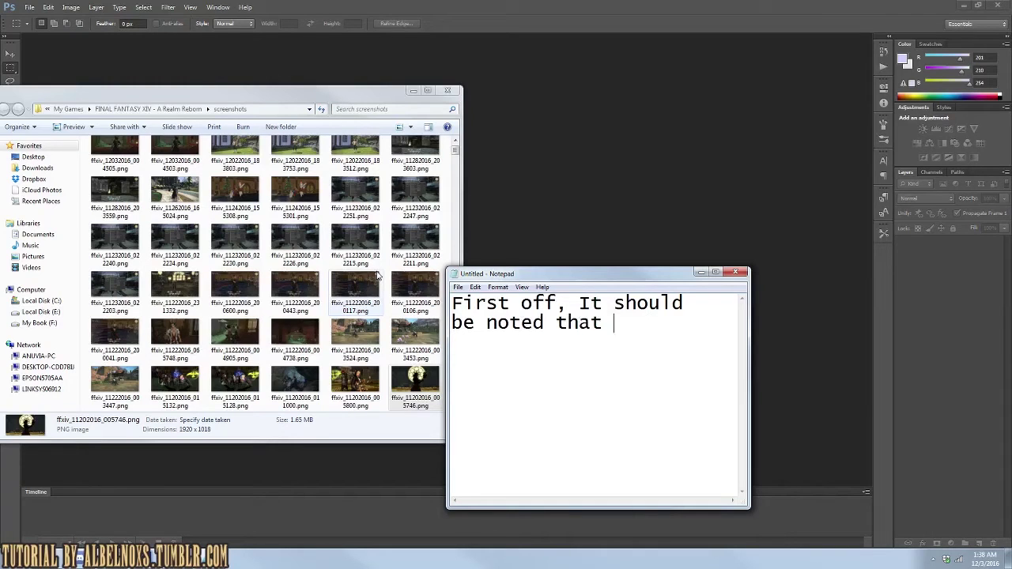
pyautogui.write('scv')
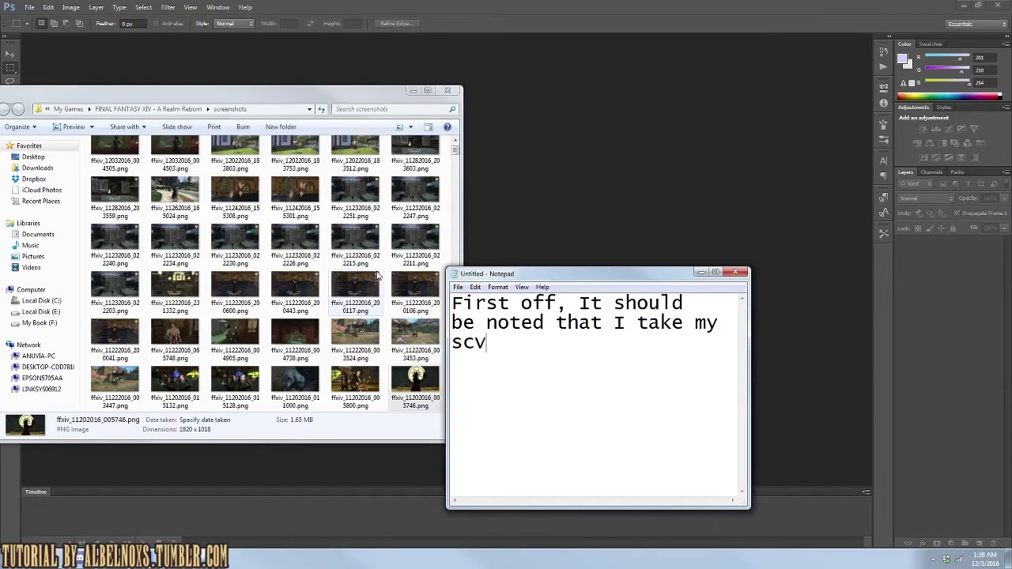
pyautogui.write('rreenshots ')
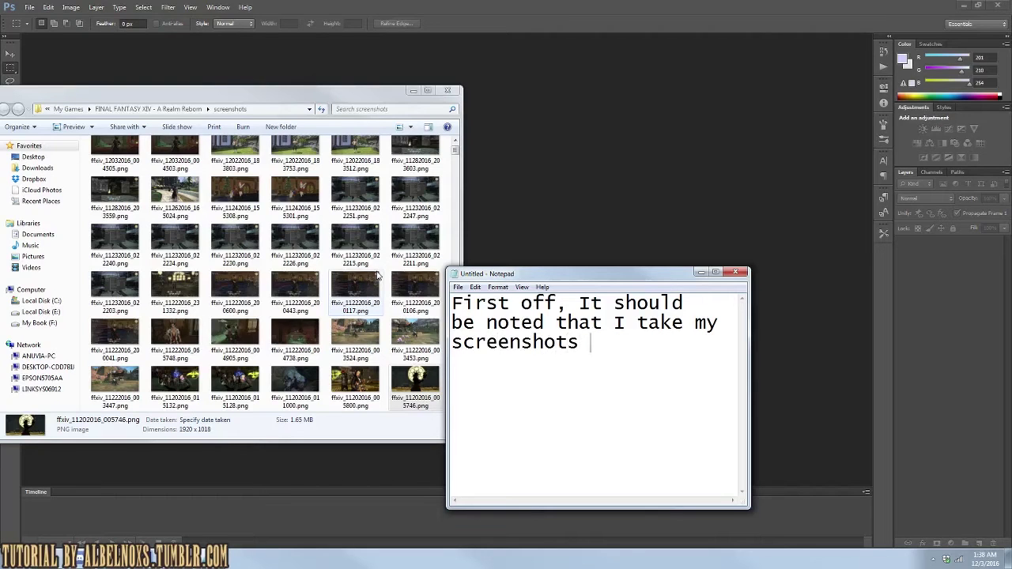
pyautogui.write('at max r')
pyautogui.write('eso')
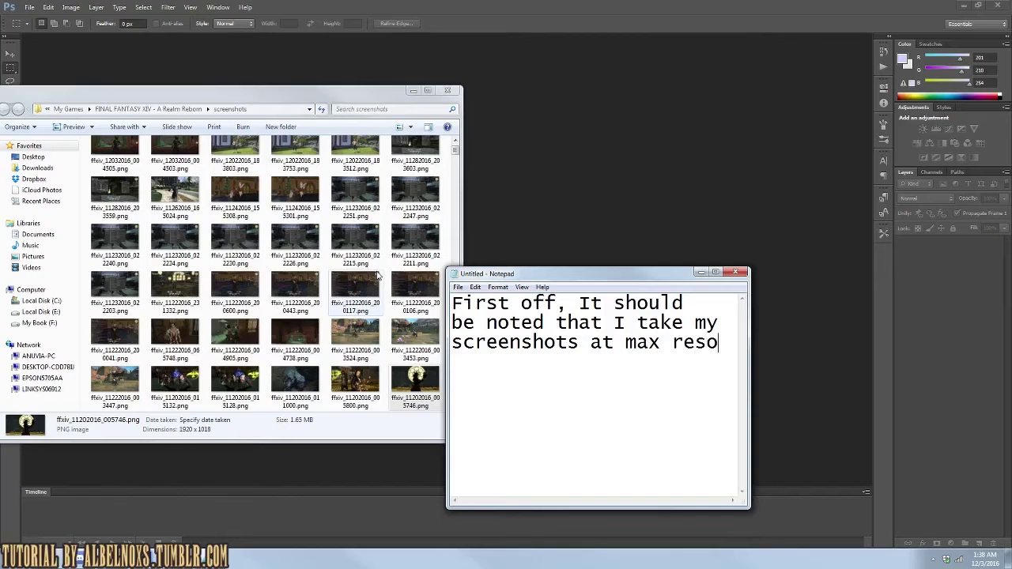
pyautogui.write('lution')
pyautogui.press('Return')
# Step: Add PNG format and max in-game visual settings to the note, then open ffxiv_11202016_005746.png in Photoshop
pyautogui.write('and')
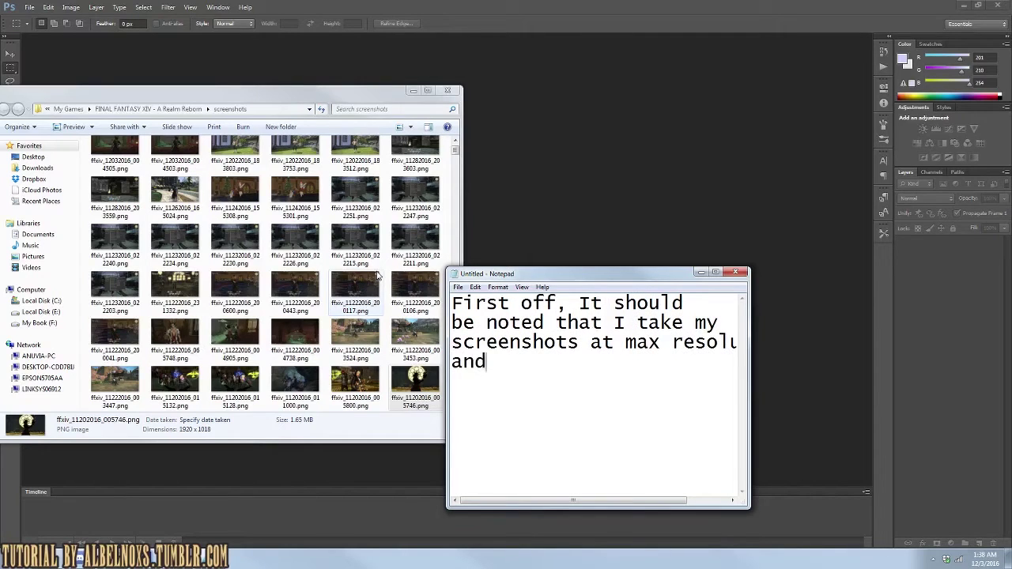
pyautogui.write(' in PNG format with')
pyautogui.press('Return')
pyautogui.write('max in game visual s')
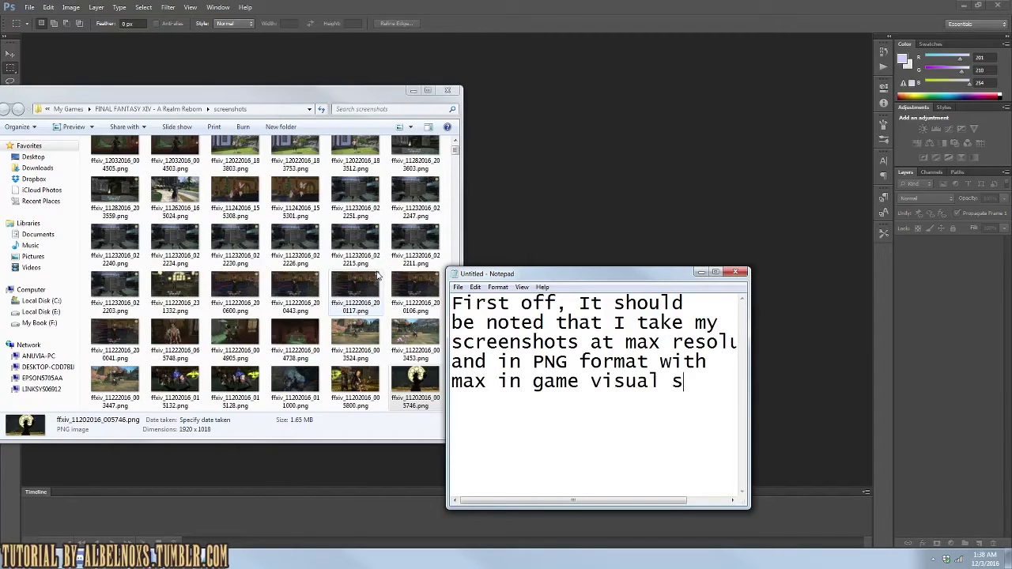
pyautogui.write('ettings!')
pyautogui.press('Return')
pyautogui.moveTo(415, 379); pyautogui.dragTo(501, 226)
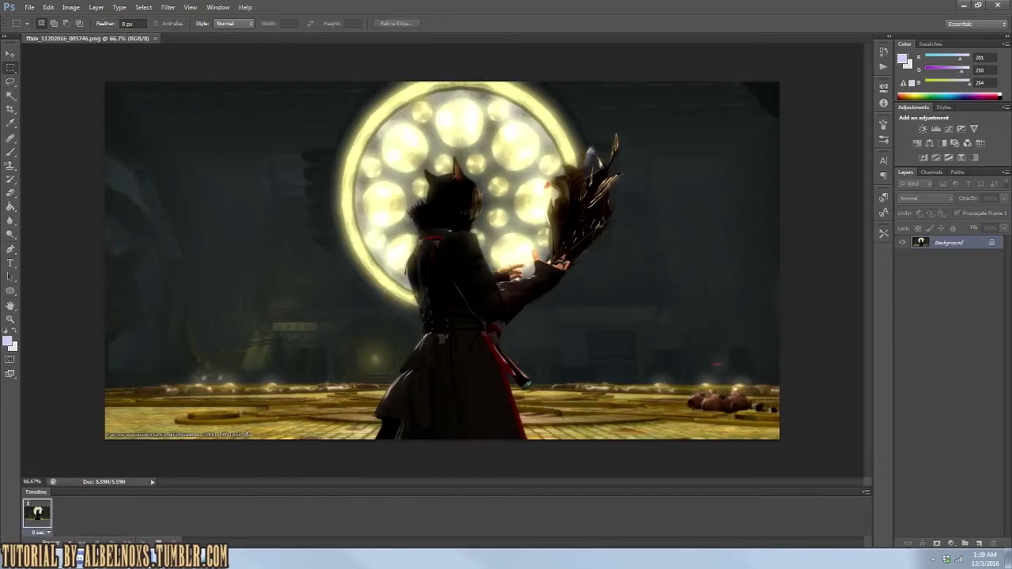
# Step: Move Notepad to the left, write a brief intro note, then clear it again
pyautogui.hotkey('alt', 'Tab')
pyautogui.moveTo(553, 277)
pyautogui.mouseDown()
pyautogui.moveTo(150, 269)
pyautogui.moveTo(135, 254)
pyautogui.mouseUp()
pyautogui.hotkey('ctrl', 'a')
pyautogui.press('Delete')
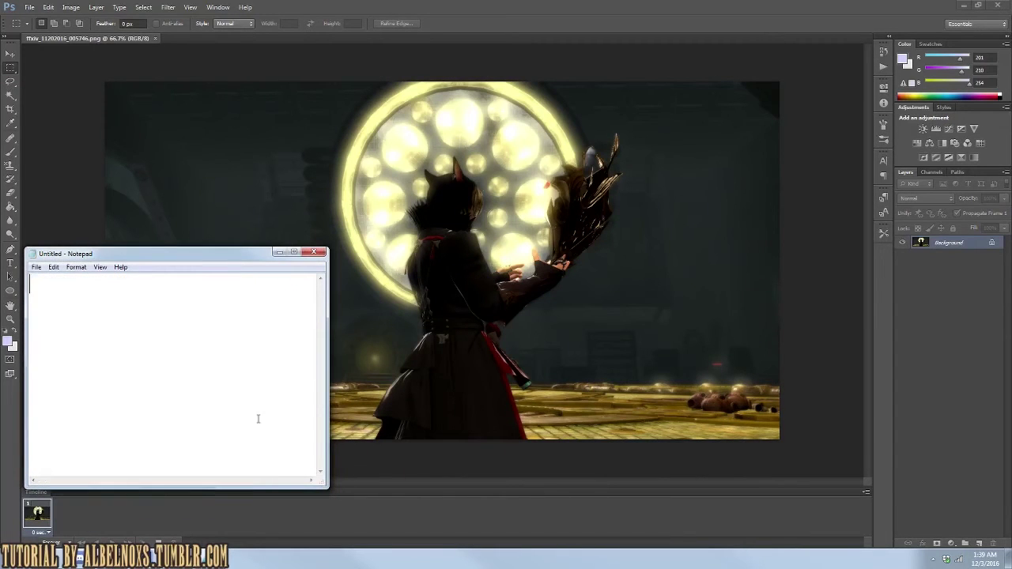
pyautogui.write('So here is the first part')
pyautogui.press('Return')
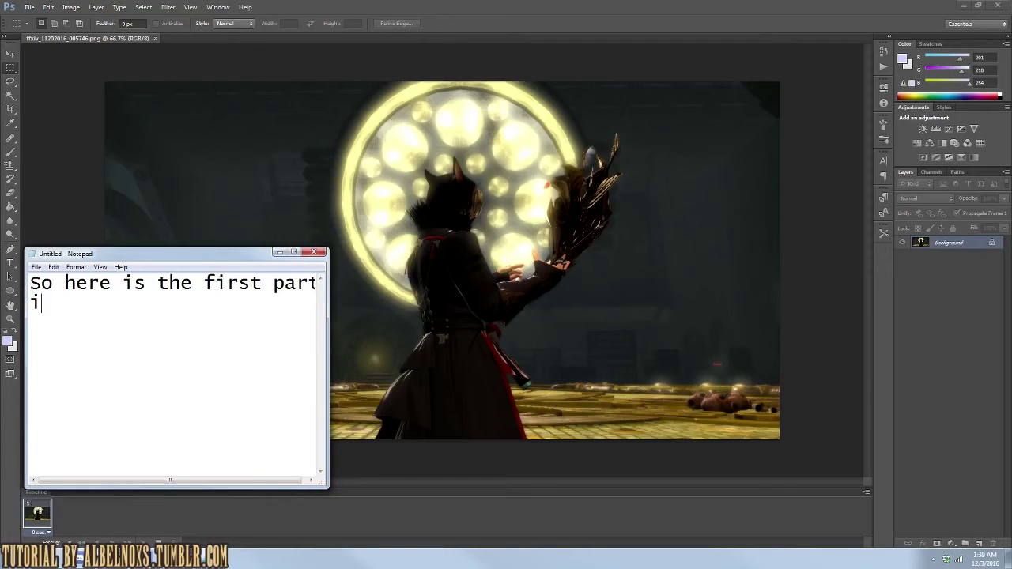
pyautogui.write('n what I usually do!')
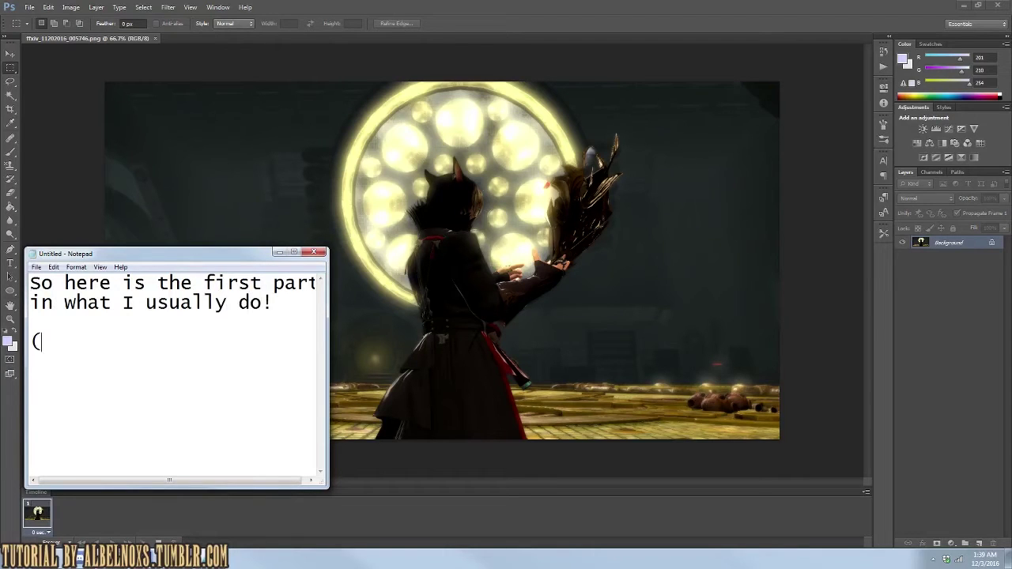
pyautogui.write('  (also pardon typos).')
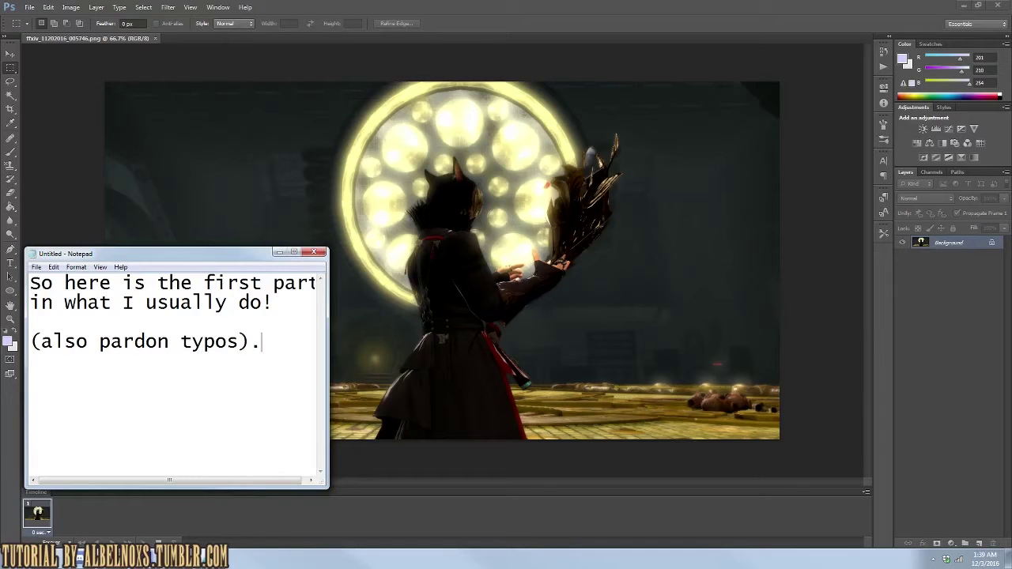
pyautogui.hotkey('ctrl', 'a')
pyautogui.press('Delete')
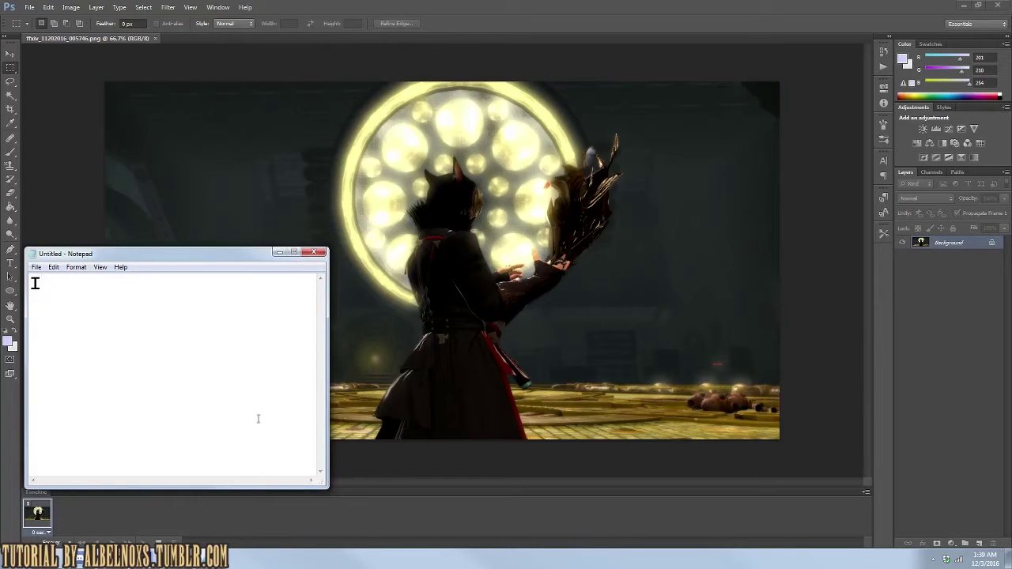
# Step: Write that depth of field comes first, selecting outside the character with the Lasso tool
pyautogui.write('first')
pyautogui.write(' a field of')
pyautogui.press('BackSpace')
pyautogui.press('BackSpace')
pyautogui.press('BackSpace')
pyautogui.press('Return')
pyautogui.write('depth')
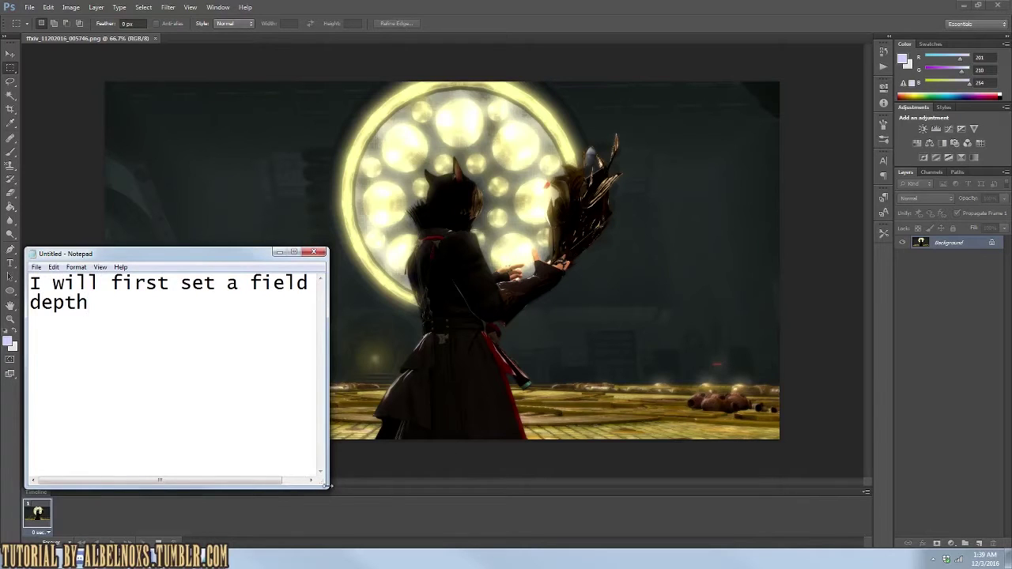
pyautogui.moveTo(326, 485); pyautogui.dragTo(364, 500)
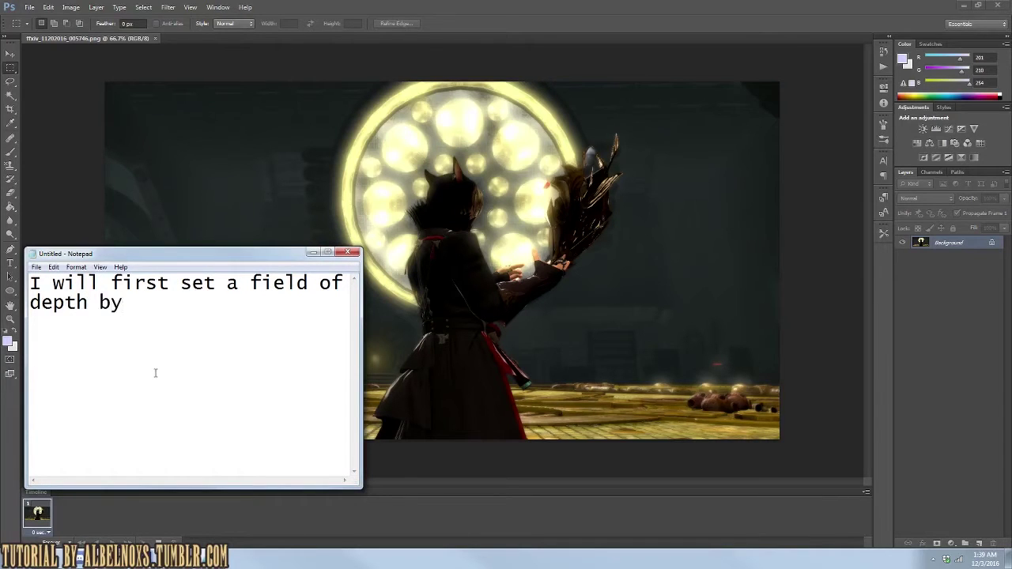
pyautogui.write(' selecting the ')
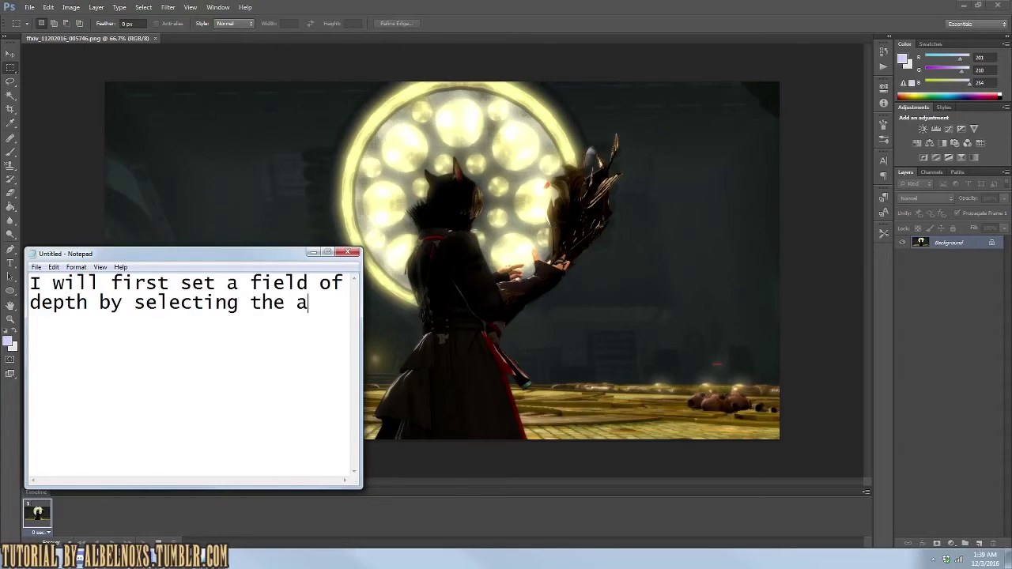
pyautogui.write('area around')
pyautogui.press('Return')
pyautogui.write('the outside of the character')
pyautogui.press('Return')
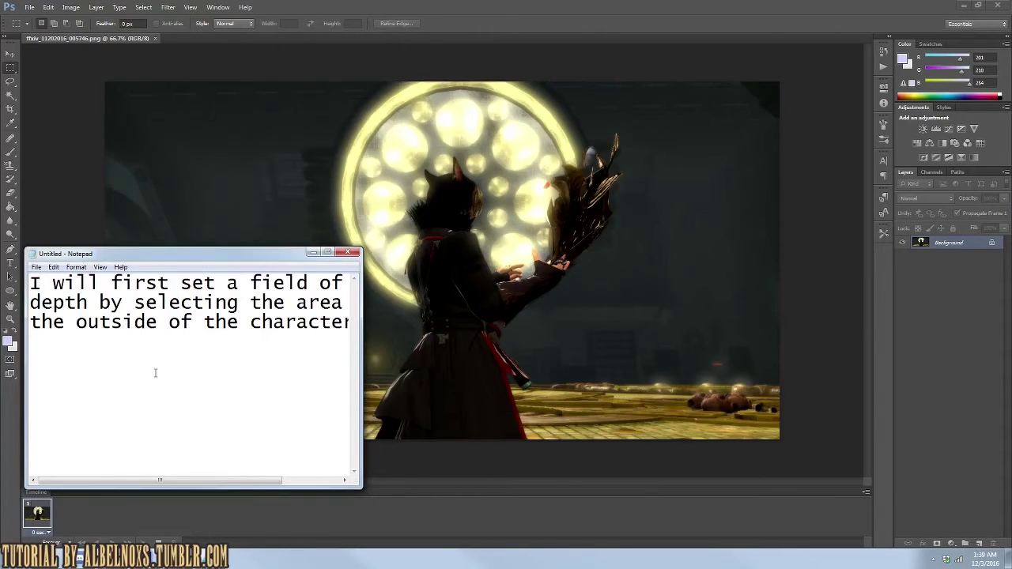
pyautogui.write('I use the Lasso too')
pyautogui.press('BackSpace')
pyautogui.press('BackSpace')
# Step: Finish the note with 'for this!' and start a Lasso selection along the character's left side
pyautogui.write('for th')
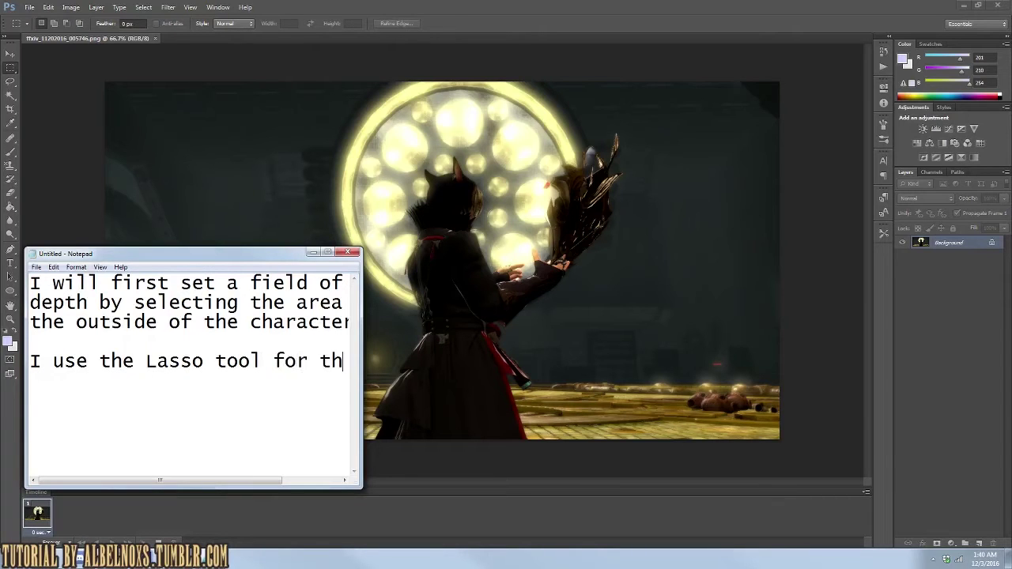
pyautogui.write('is!')
pyautogui.click(11, 83)
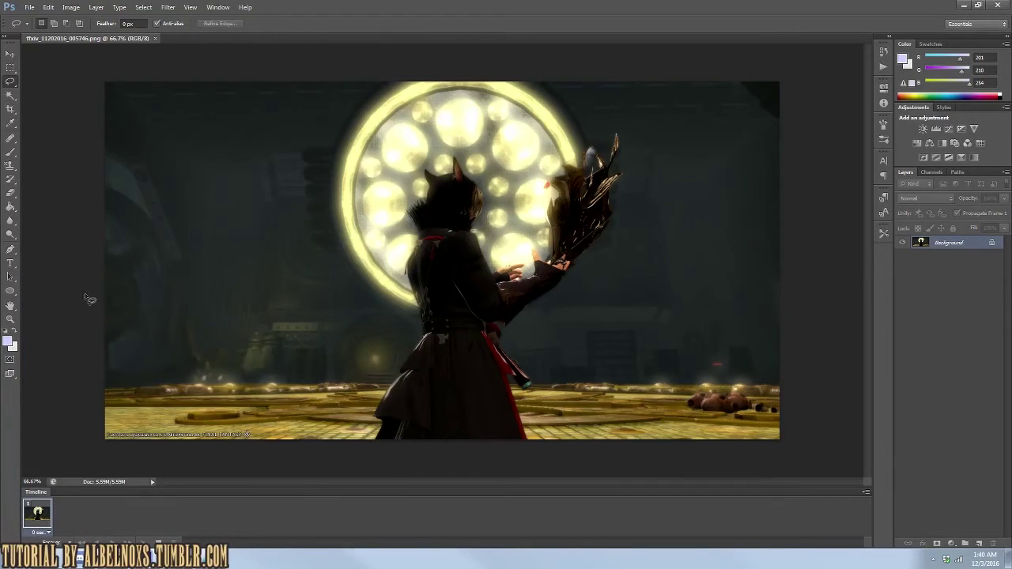
pyautogui.moveTo(419, 245); pyautogui.dragTo(434, 197)
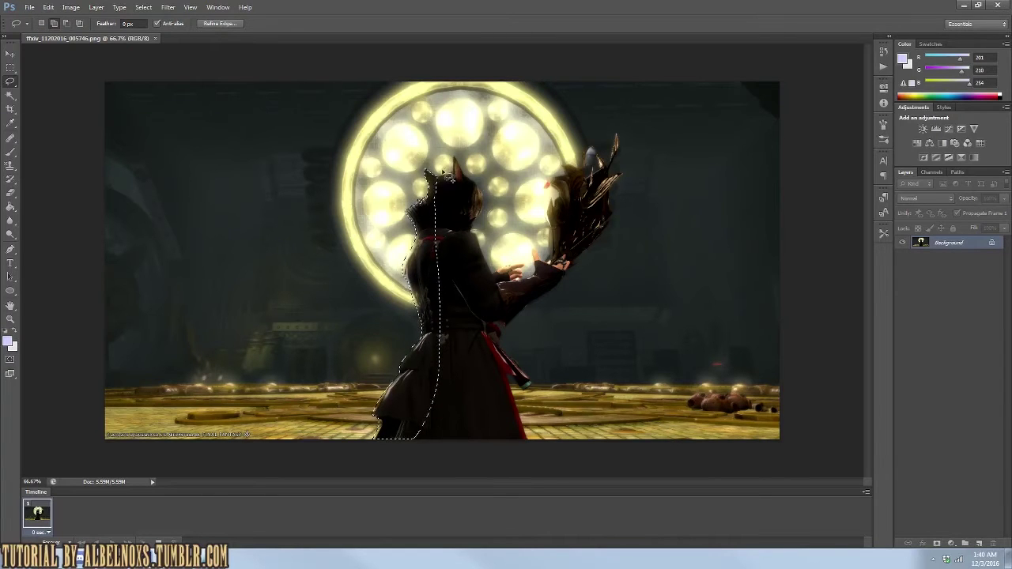
# Step: Add the hood, arm, claw and torso to the selection, and note it needn't be perfect
pyautogui.moveTo(450, 175); pyautogui.dragTo(441, 245)
pyautogui.moveTo(503, 287)
pyautogui.mouseDown()
pyautogui.moveTo(585, 168)
pyautogui.moveTo(559, 295)
pyautogui.mouseUp()
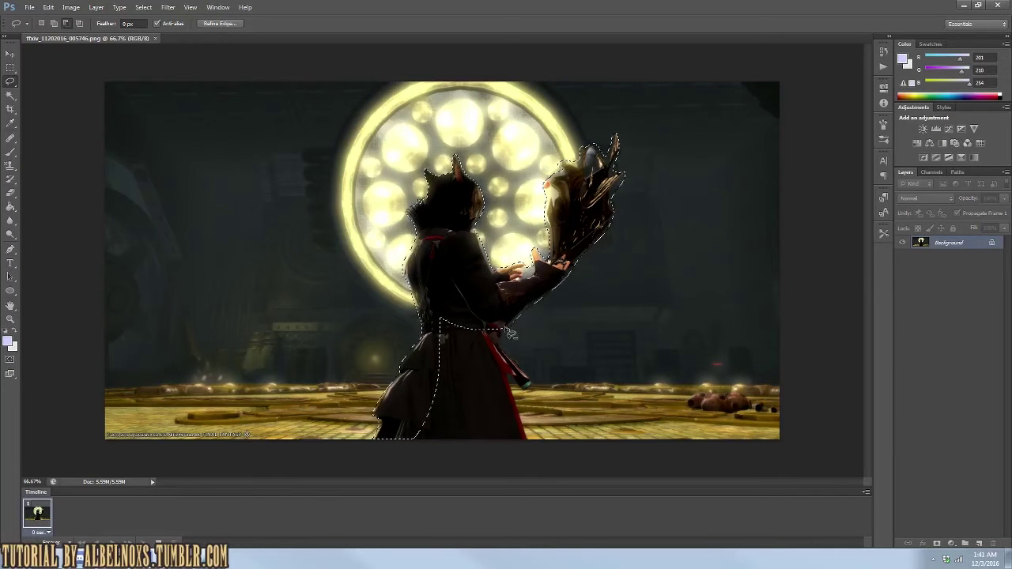
pyautogui.moveTo(499, 326)
pyautogui.mouseDown()
pyautogui.moveTo(561, 202)
pyautogui.moveTo(522, 386)
pyautogui.mouseUp()
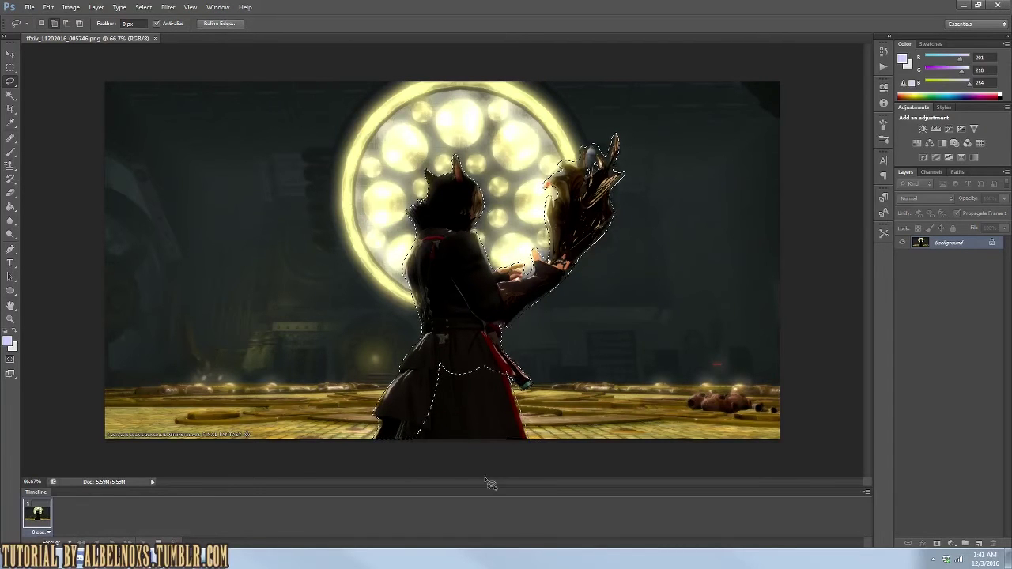
pyautogui.write("Theselection doesn't")
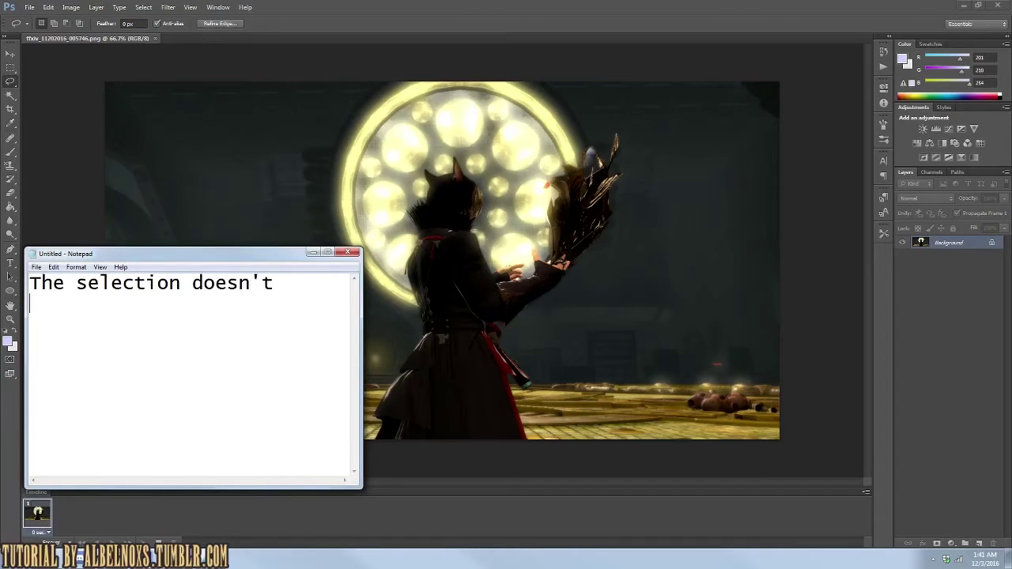
pyautogui.write('have to be perfect, ')
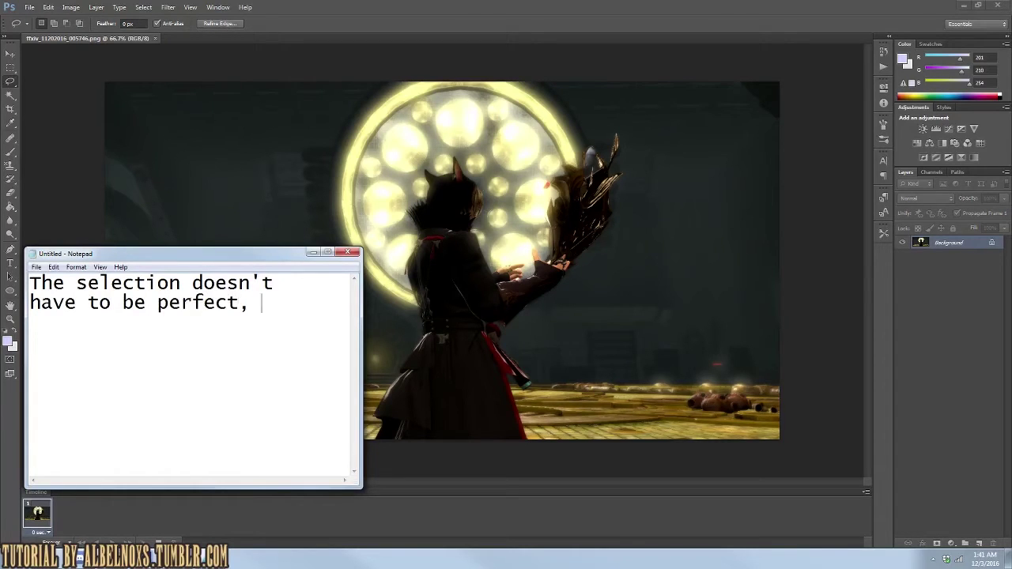
pyautogui.write('though if you have the time, the closer')
# Step: Note that a selection closer to the character looks cleaner, done quickly here
pyautogui.press('Return')
pyautogui.write('to the ch')
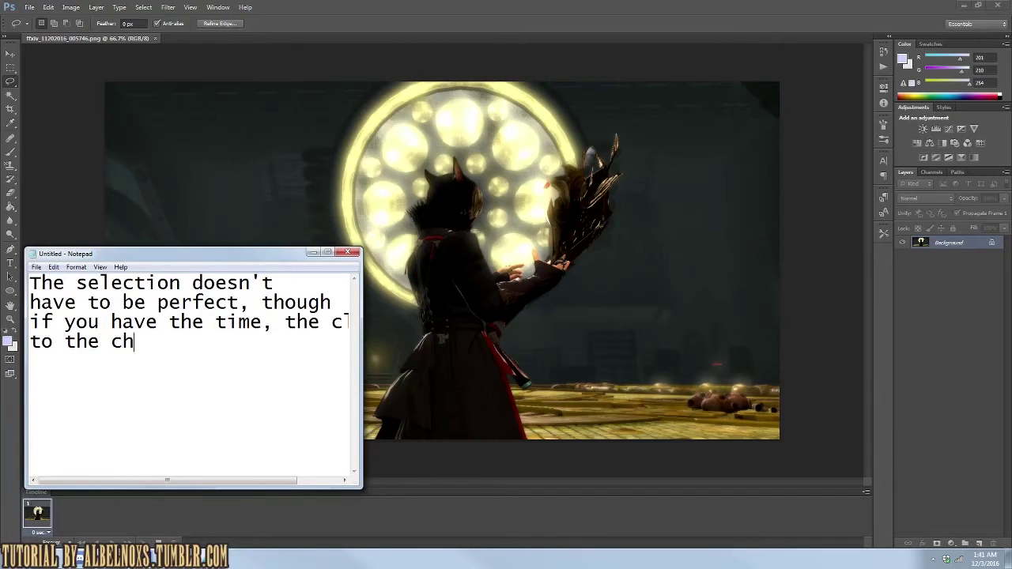
pyautogui.write('aracter you are the more c')
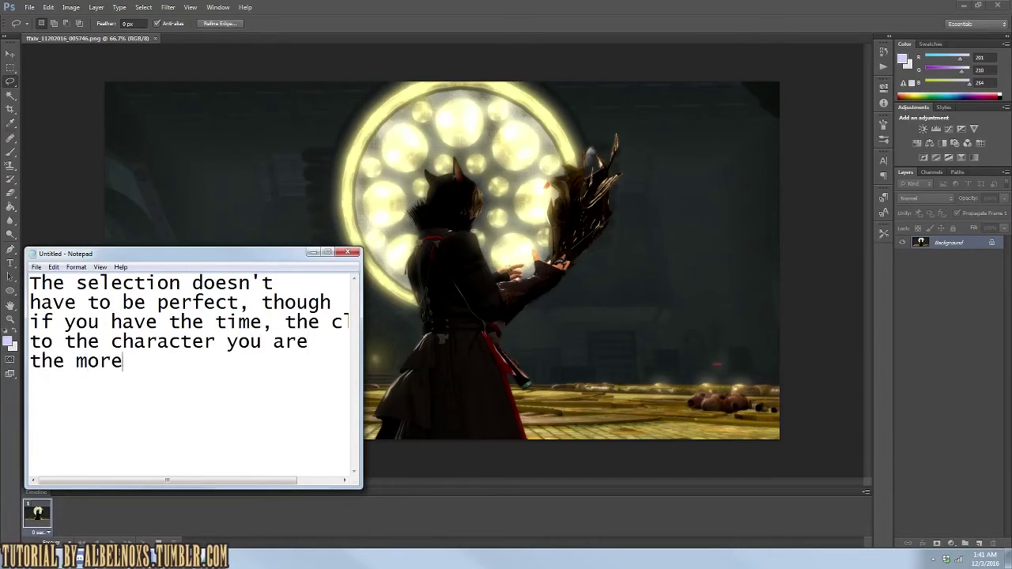
pyautogui.write('lean it will look!')
pyautogui.press('Return')
pyautogui.write('m doing this wu')
pyautogui.press('BackSpace')
pyautogui.press('BackSpace')
pyautogui.write('quick a')
pyautogui.press('BackSpace')
pyautogui.write('for')
# Step: Add that it's for demonstration purposes, then clear the note and hide Notepad
pyautogui.press('Return')
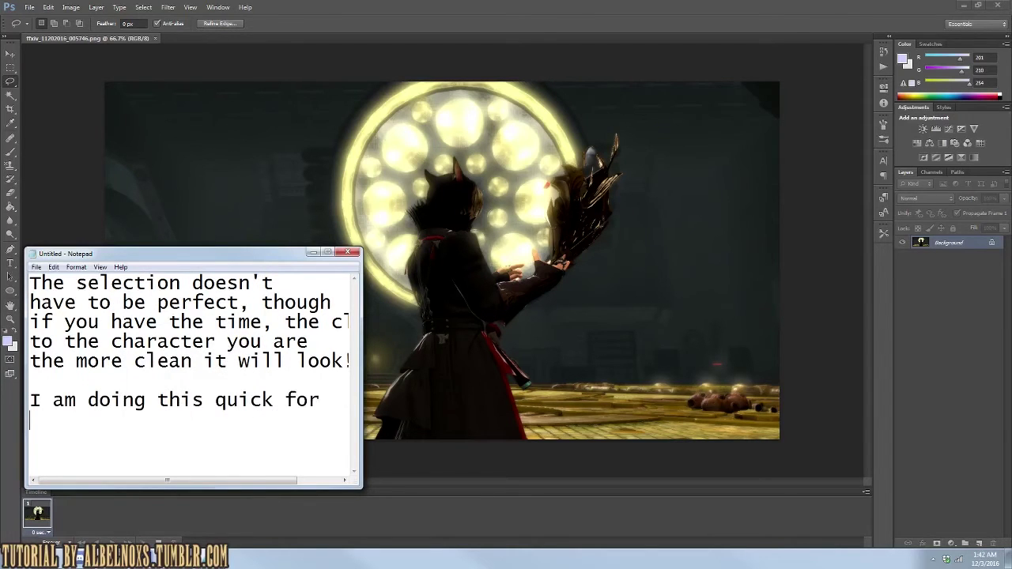
pyautogui.write('onstration purposes!')
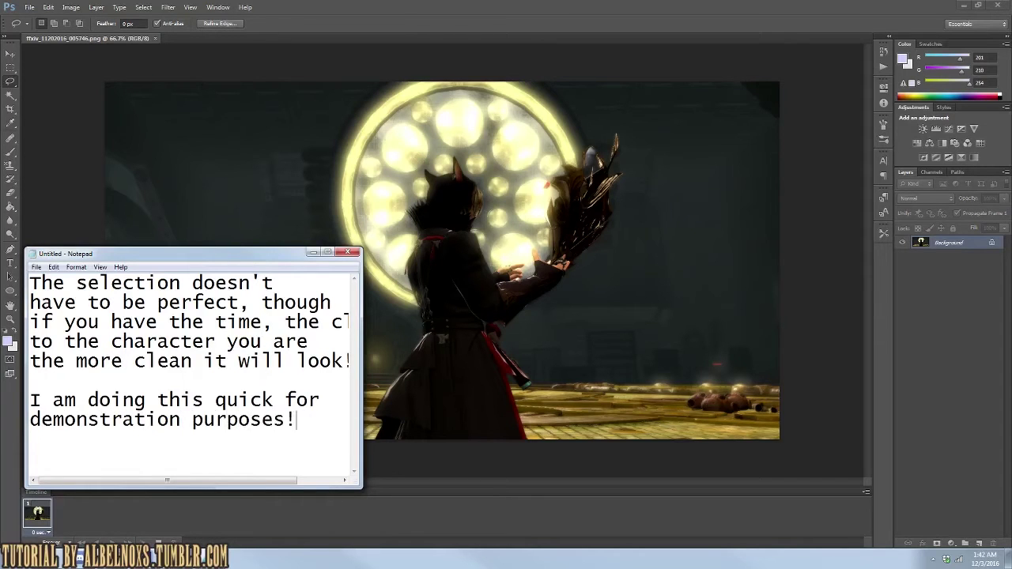
pyautogui.hotkey('ctrl', 'a')
pyautogui.press('BackSpace')
pyautogui.click(313, 253)
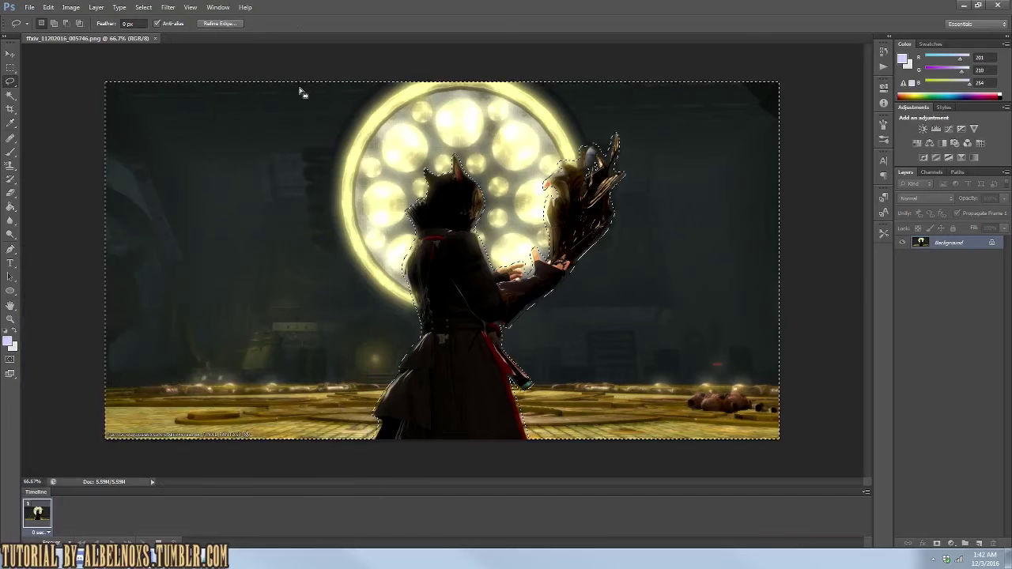
# Step: Expand the character selection by 2 pixels, then note that Filter > Blur > Gaussian Blur is next
pyautogui.click(143, 7)
pyautogui.moveTo(188, 123)
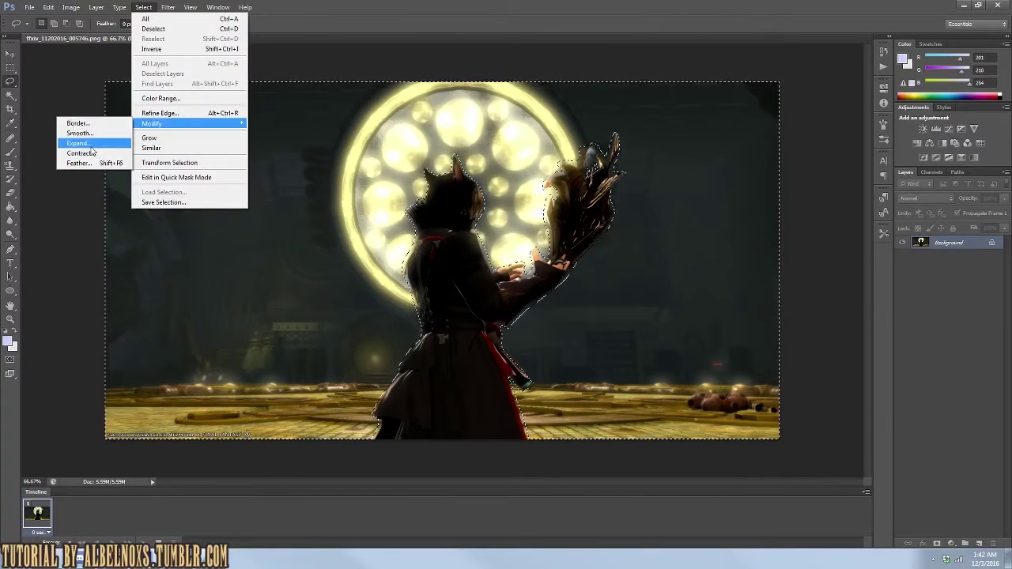
pyautogui.click(78, 143)
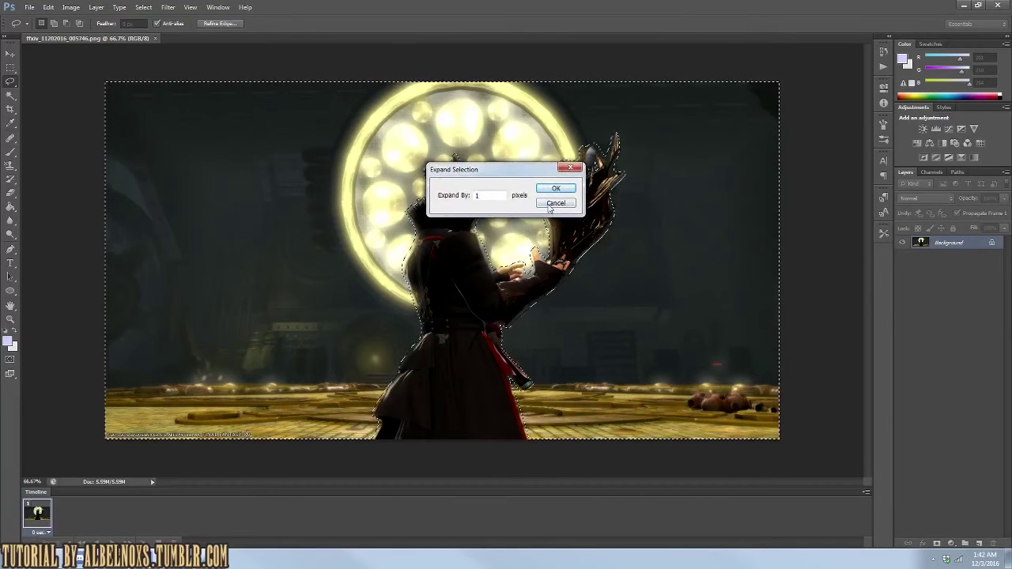
pyautogui.press('Return')
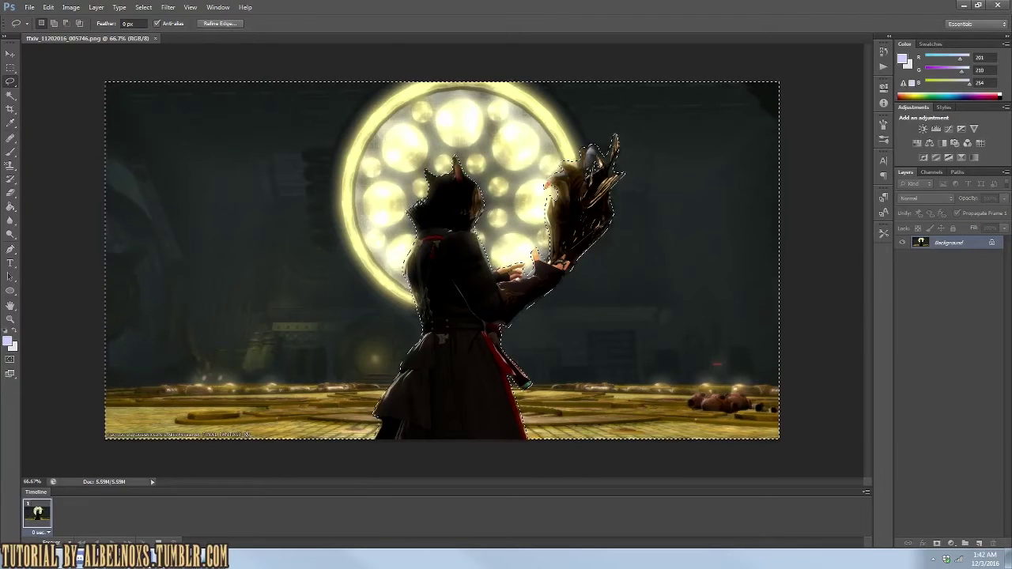
pyautogui.hotkey('alt', 'Tab')
pyautogui.write("Now we're g")
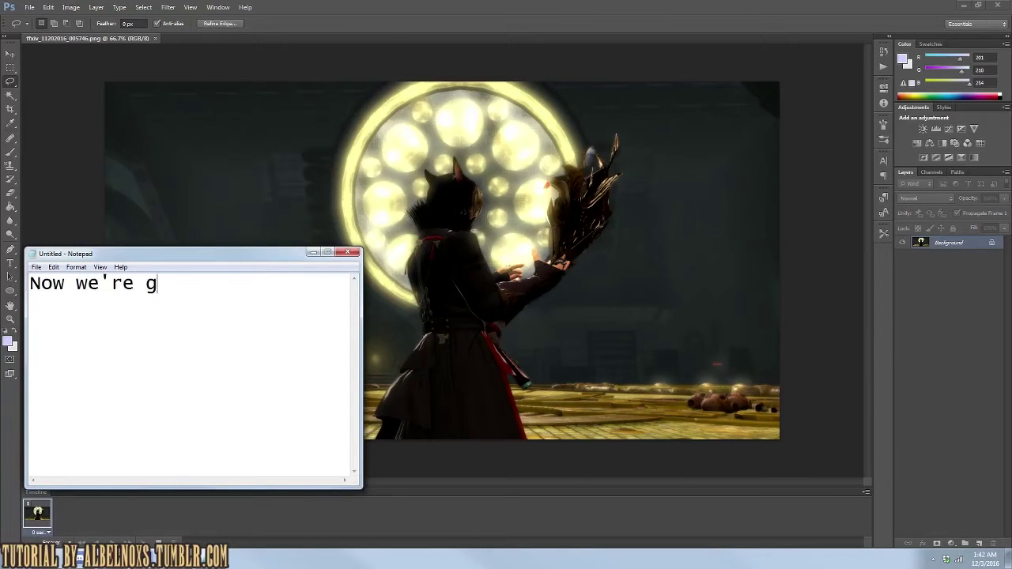
pyautogui.write('oing to use the blur filter!  Filter>')
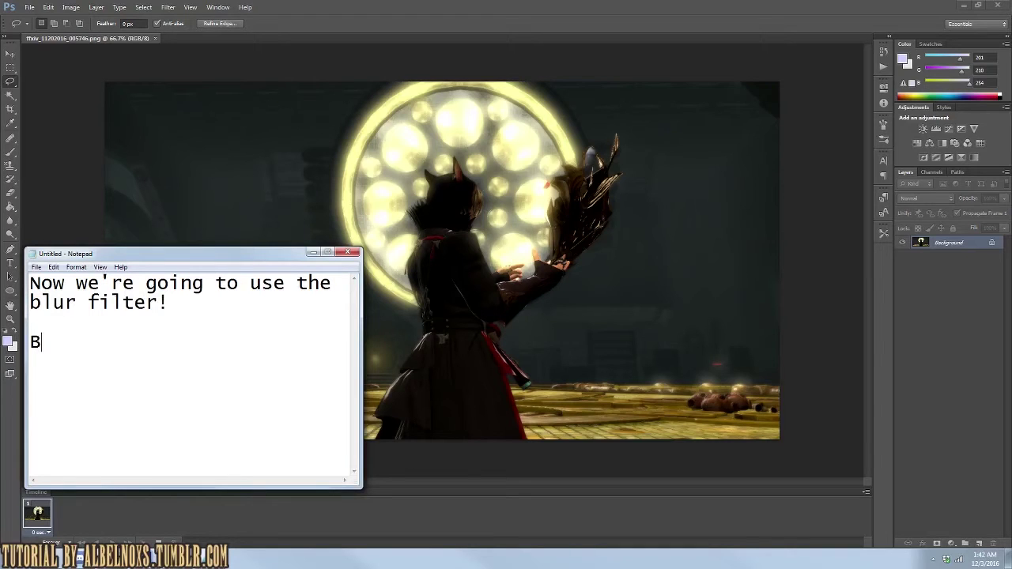
pyautogui.write(' Blur')
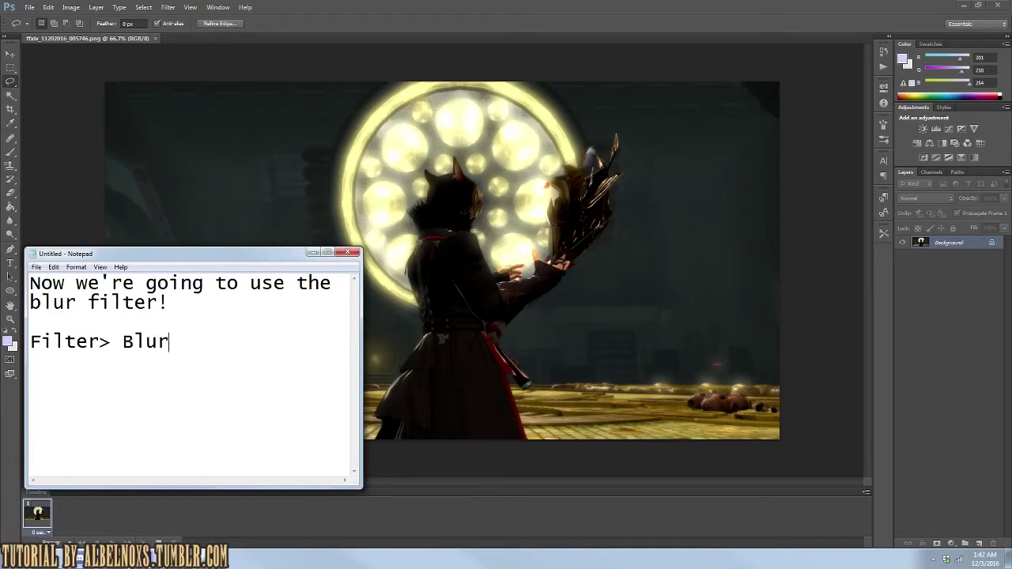
pyautogui.write(' > Guassian Blur')
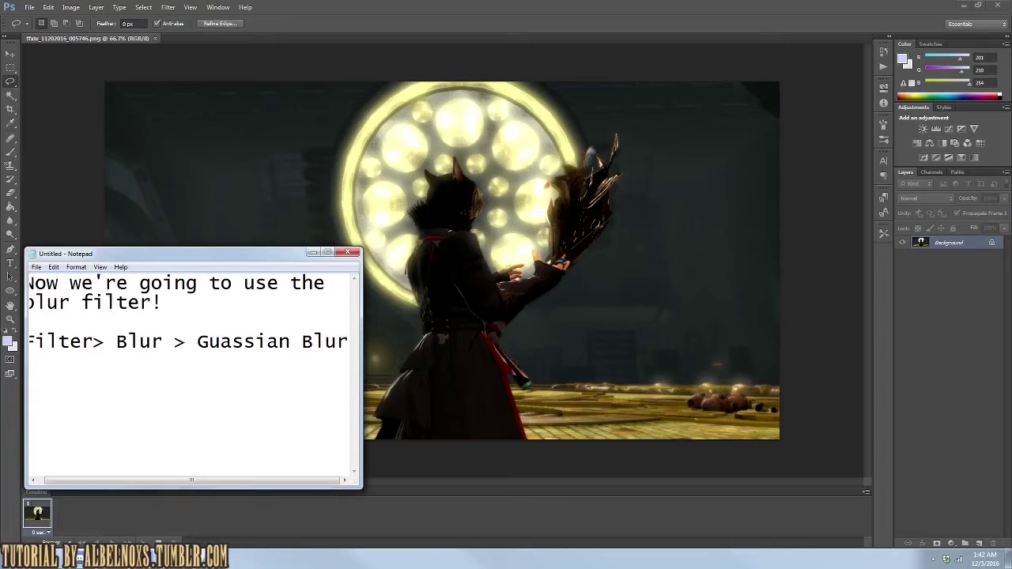
# Step: Note that Gaussian Blur starts at about .5 for the first pass and is increased gradually
pyautogui.press('Return')
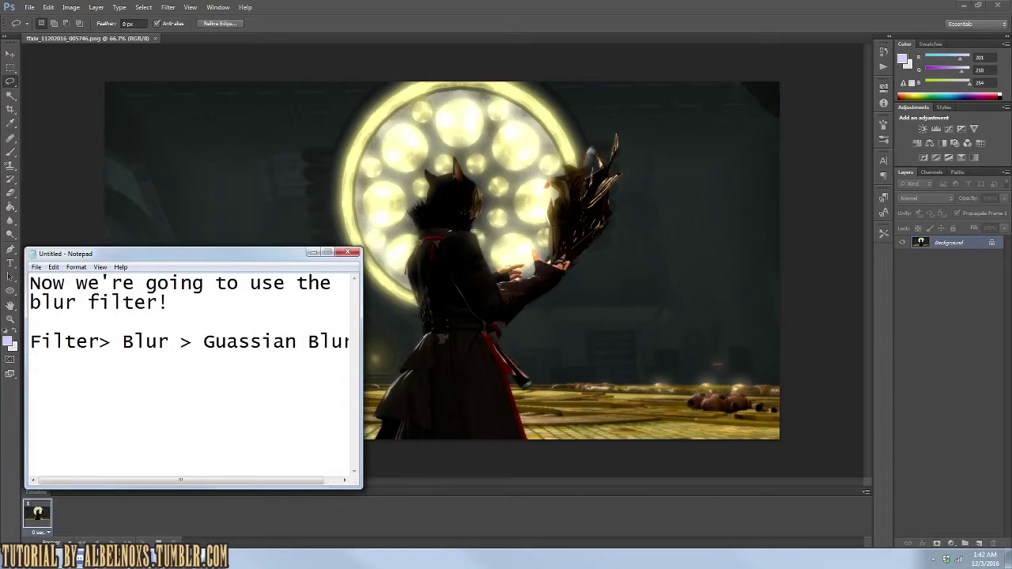
pyautogui.write('I usually set it to about .5')
pyautogui.press('Return')
pyautogui.write('for the first go')
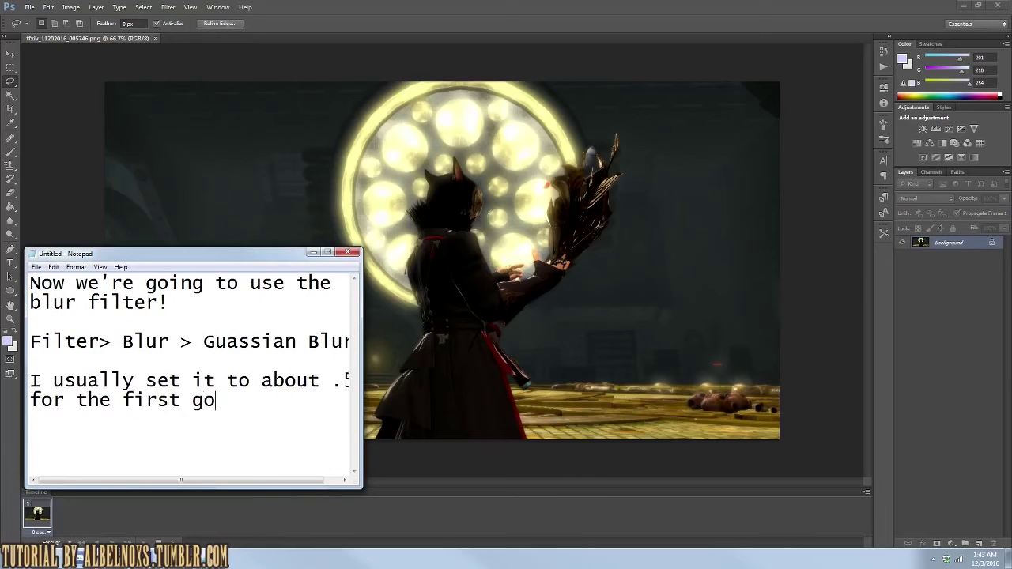
pyautogui.write(' around')
pyautogui.write(',')
pyautogui.press('BackSpace')
pyautogui.press('BackSpace')
pyautogui.write('and work my way up')
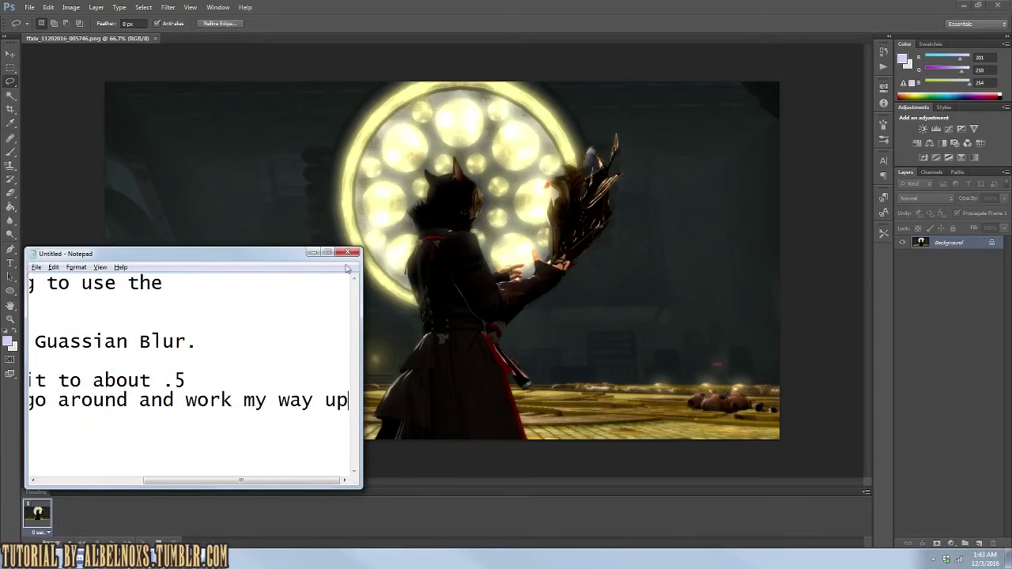
pyautogui.click(344, 539)
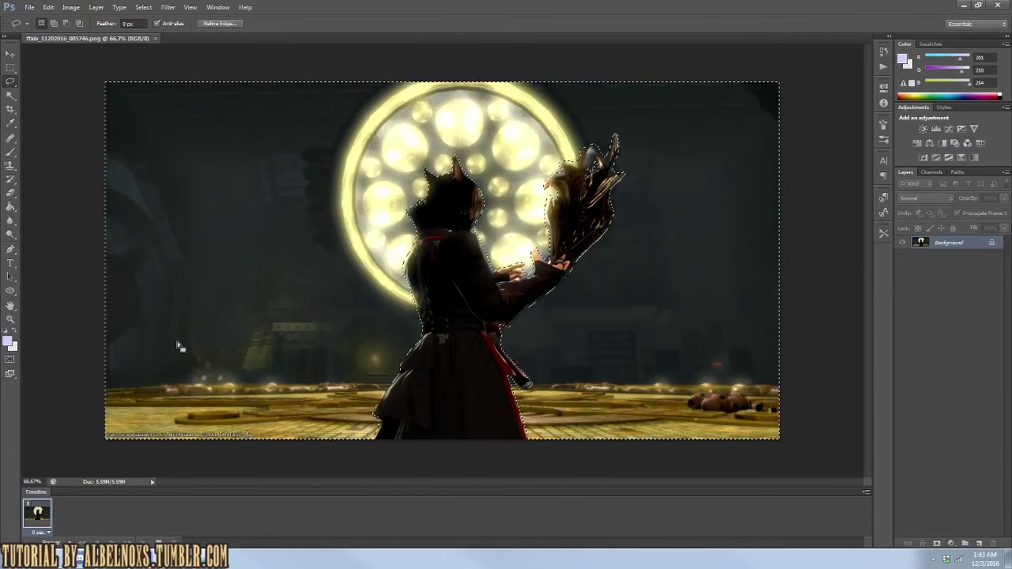
# Step: Apply Gaussian Blur with a 0.6 pixel radius to the background
pyautogui.click(168, 7)
pyautogui.click(119, 187)
pyautogui.moveTo(758, 384); pyautogui.dragTo(701, 385)
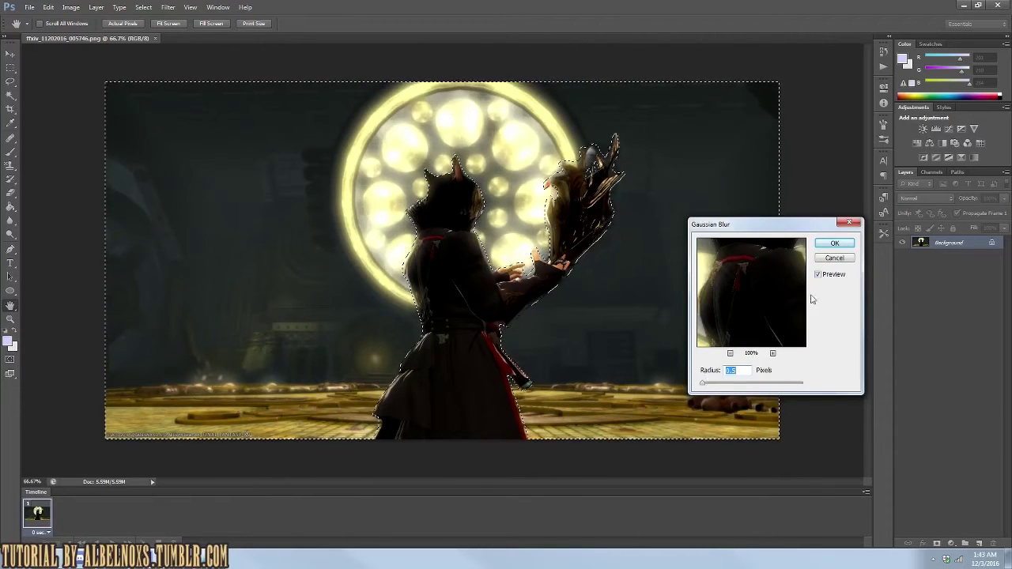
pyautogui.click(842, 247)
# Step: Run the Gaussian Blur a second time, then clear the old Notepad text
pyautogui.click(168, 7)
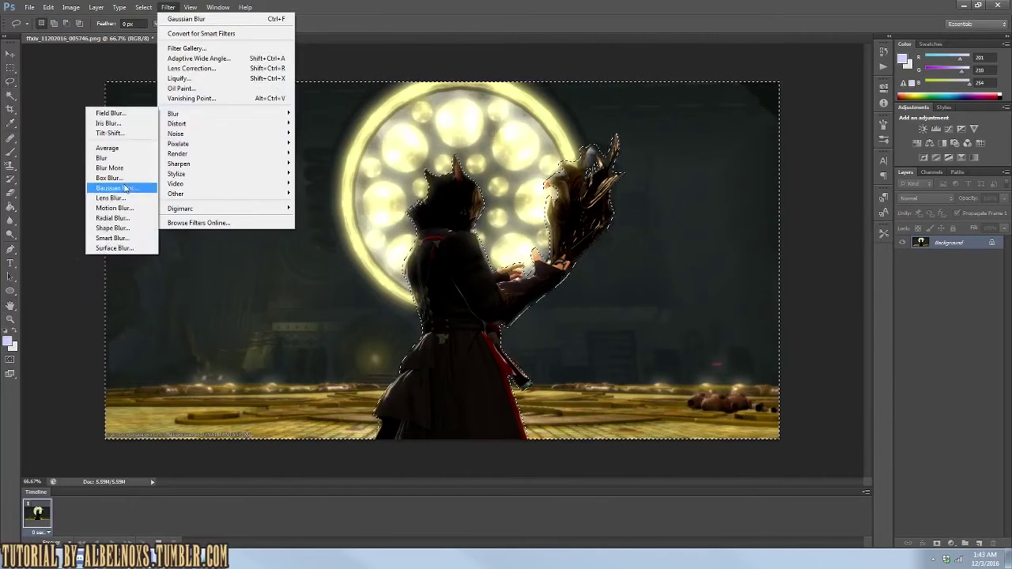
pyautogui.click(588, 312)
pyautogui.click(842, 246)
pyautogui.press('l')
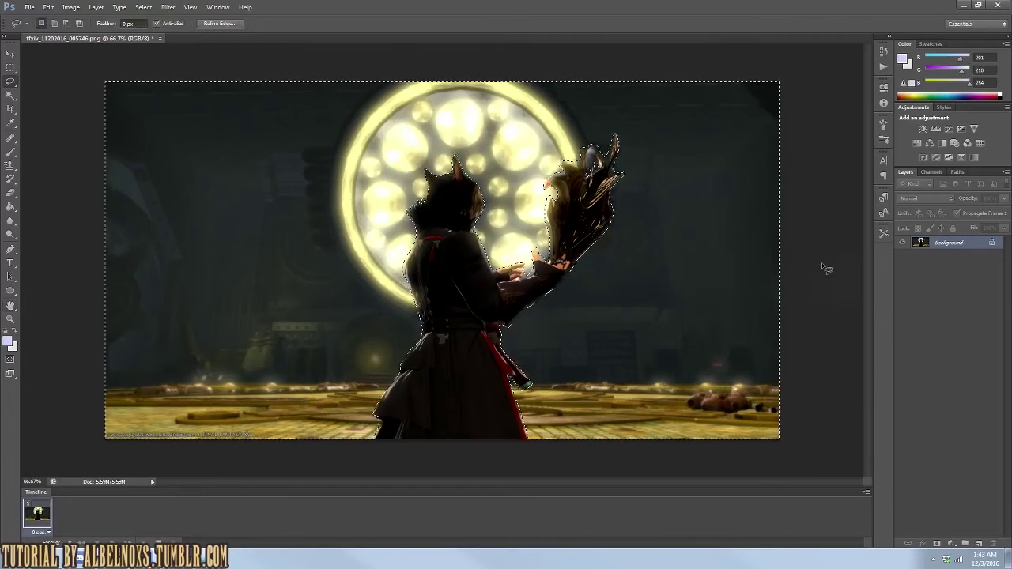
pyautogui.click(207, 558)
pyautogui.hotkey('ctrl', 'a')
pyautogui.press('Delete')
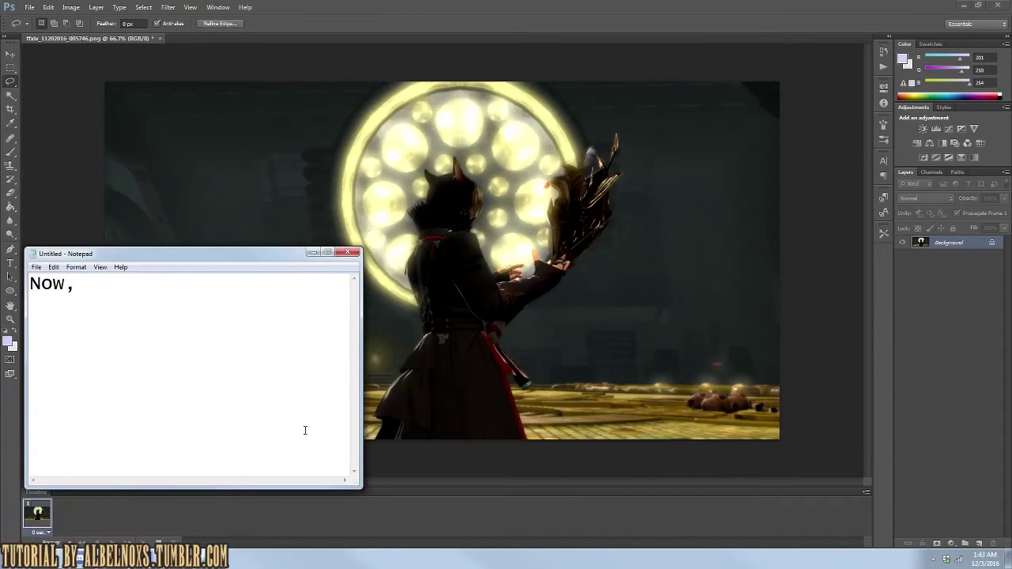
# Step: Write a note on Select > Modify > Contract by about 5 px, depending on screenshot size
pyautogui.write('elect')
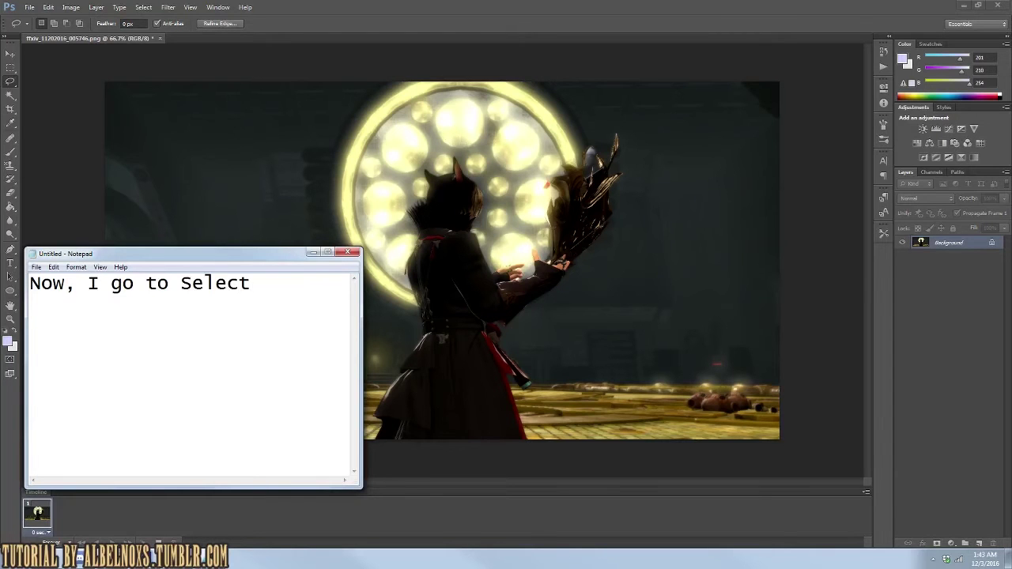
pyautogui.click(143, 7)
pyautogui.moveTo(152, 123)
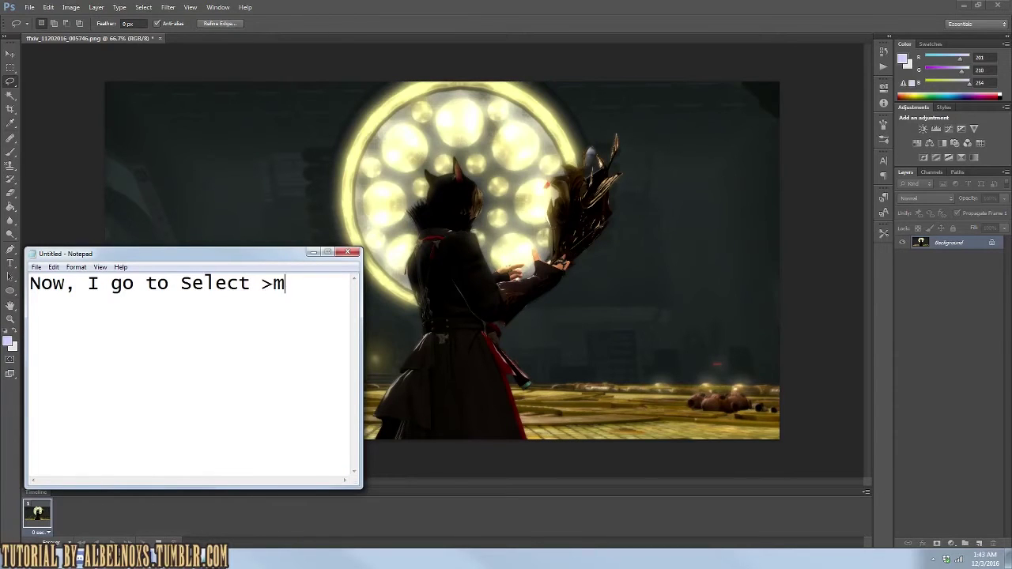
pyautogui.write('odify')
pyautogui.press('Return')
pyautogui.write('>cont')
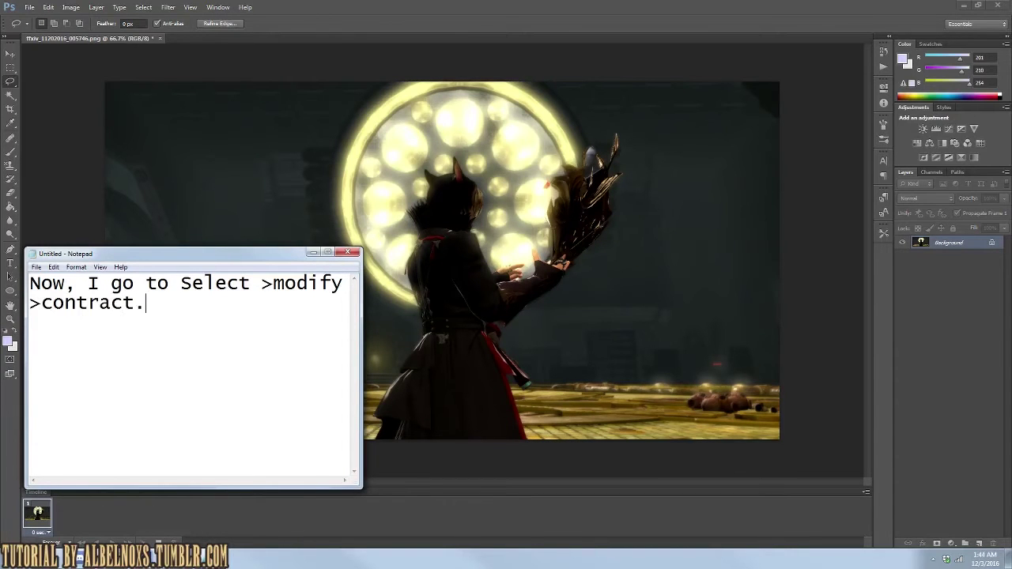
pyautogui.write('ually co')
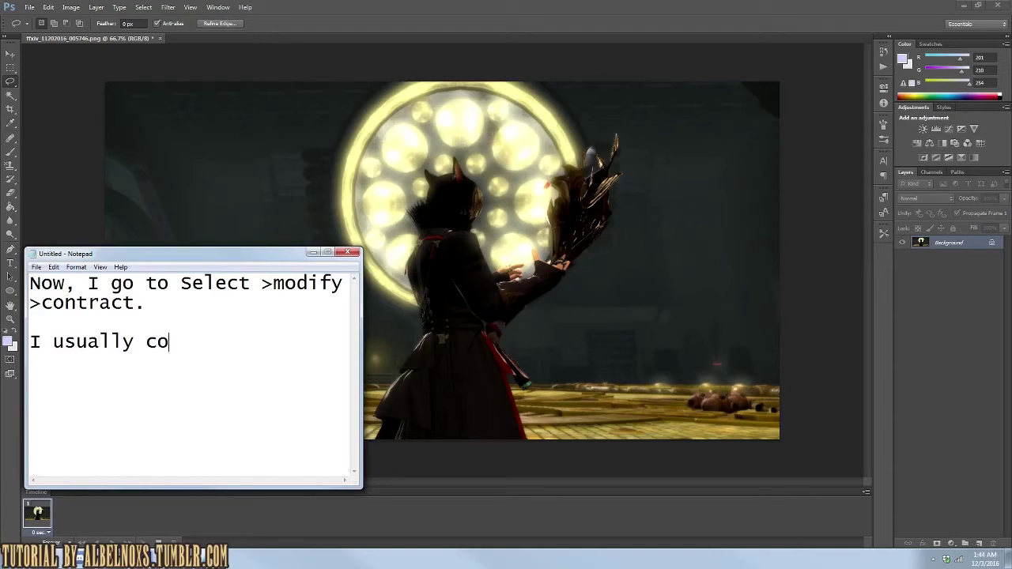
pyautogui.write('ntract itby about 5 px')
pyautogui.press('Return')
pyautogui.write('however')
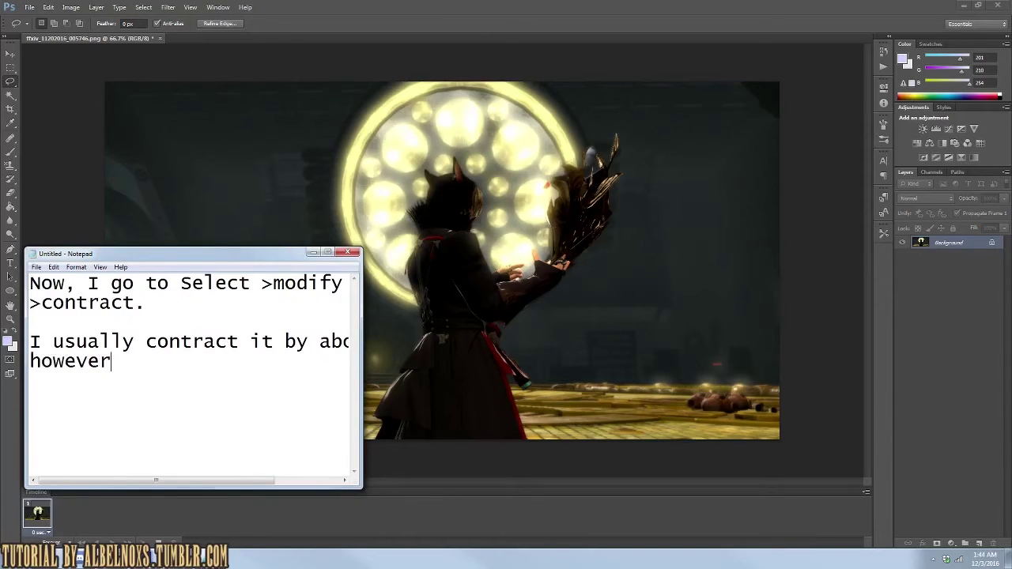
pyautogui.write('it depends on what size')
pyautogui.press('Return')
pyautogui.write('screenshot you are working o')
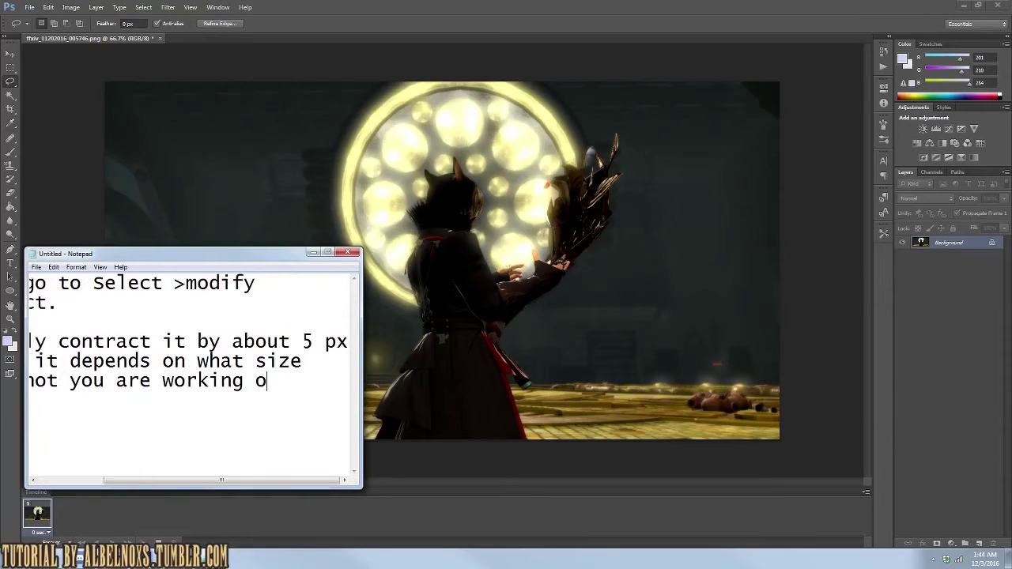
# Step: Add that 3000x3000 screenshots suit cleaner jobs, though native size is fine
pyautogui.moveTo(360, 488); pyautogui.dragTo(498, 529)
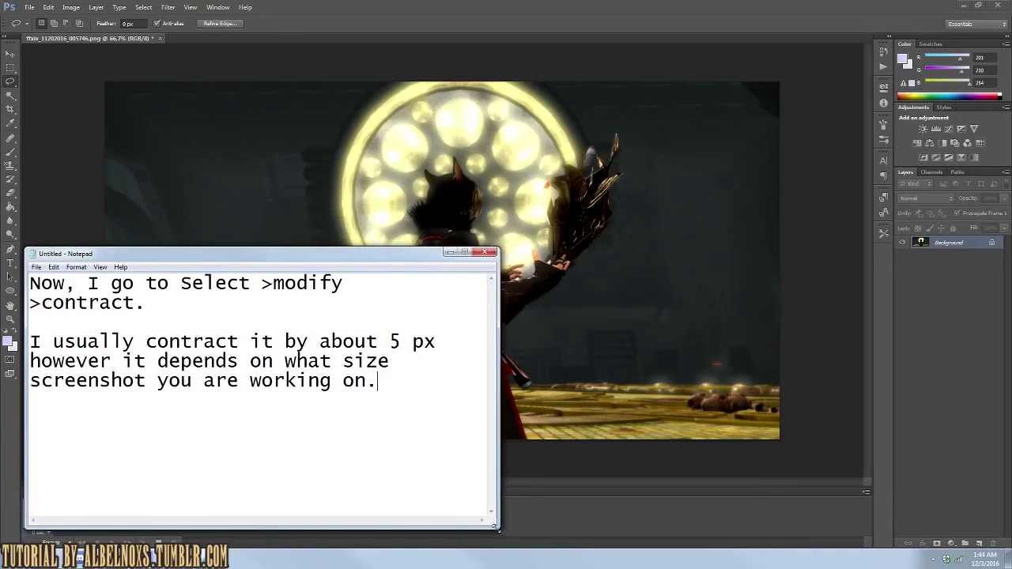
pyautogui.write(' I tend to')
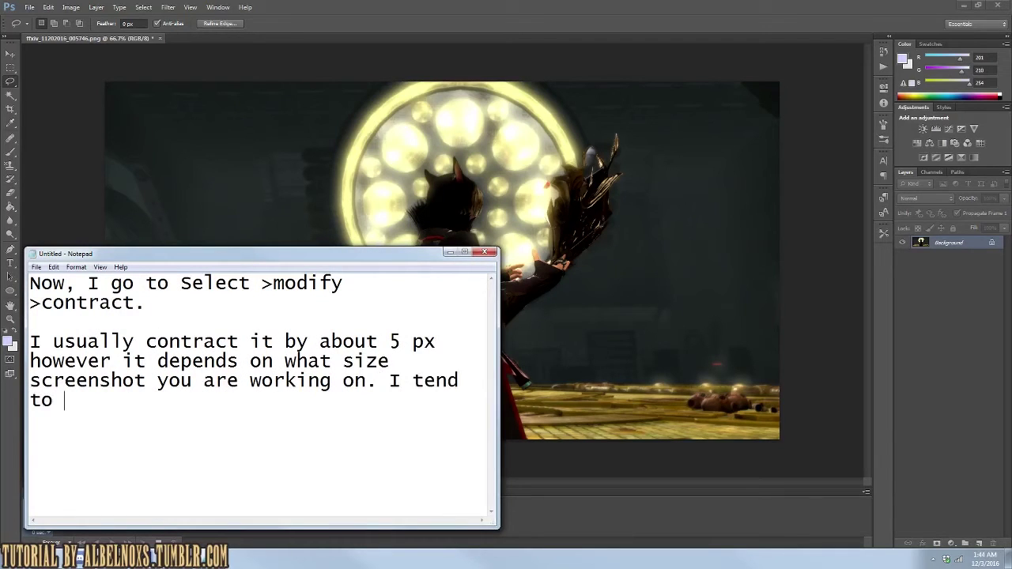
pyautogui.write('size them to 300')
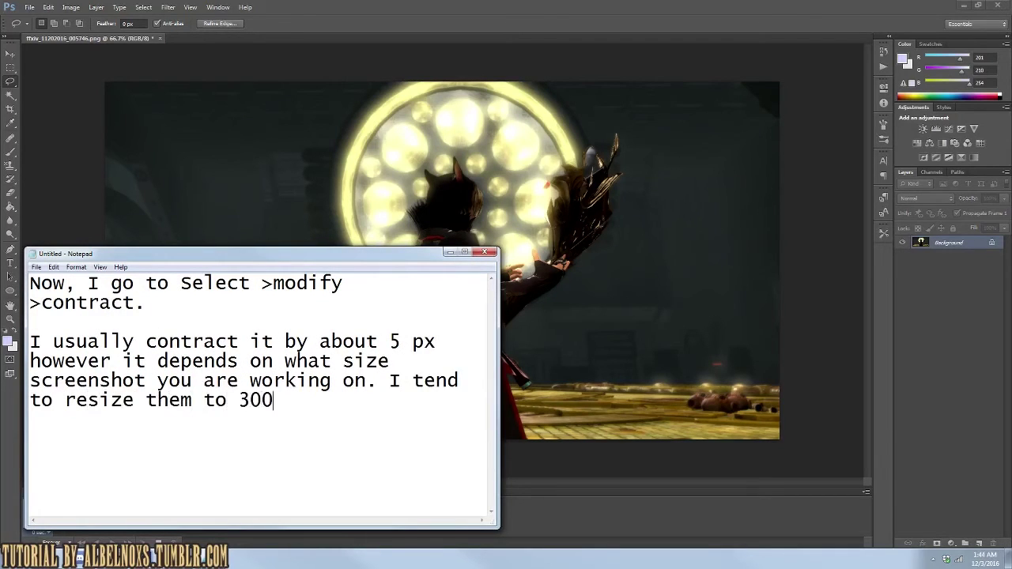
pyautogui.write('0x3000 pixels')
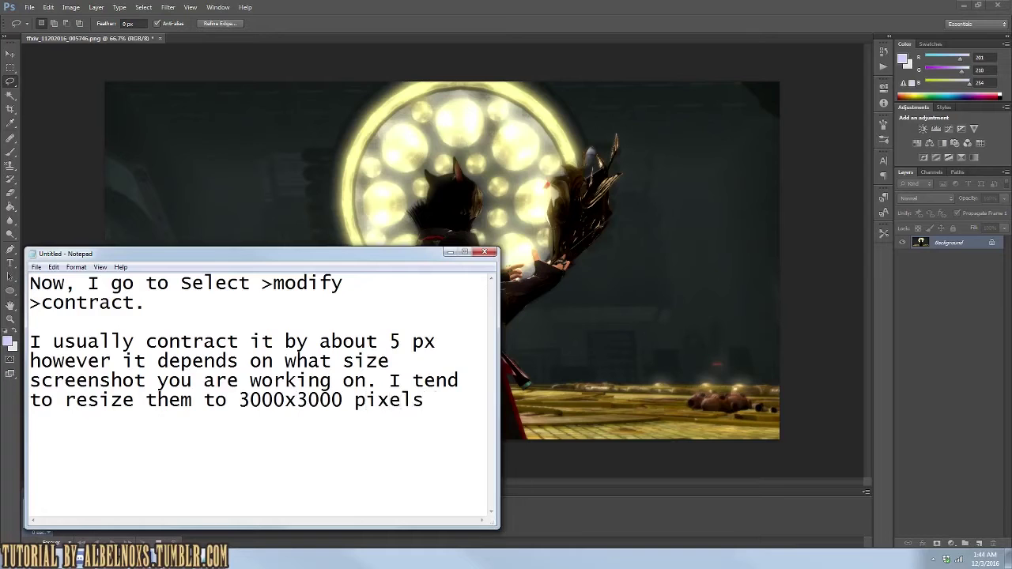
pyautogui.write("hen I'm doing a m")
pyautogui.press('BackSpace')
pyautogui.write('clearner ')
pyautogui.write('job, but')
pyautogui.write(" if you're")
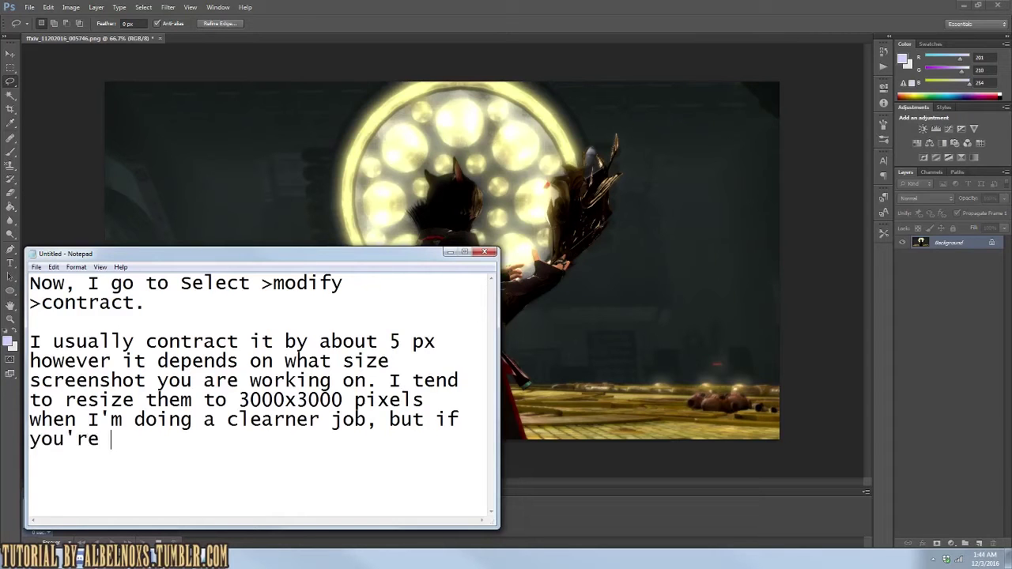
pyautogui.write(' working on the native size')
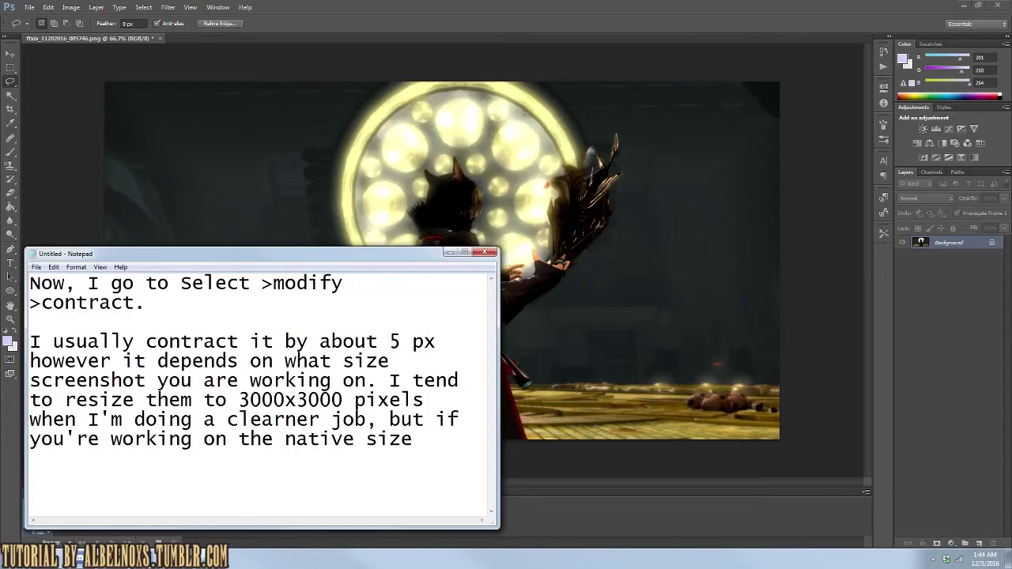
pyautogui.write(' is fine@!')
pyautogui.press('BackSpace')
pyautogui.press('BackSpace')
pyautogui.write('!')
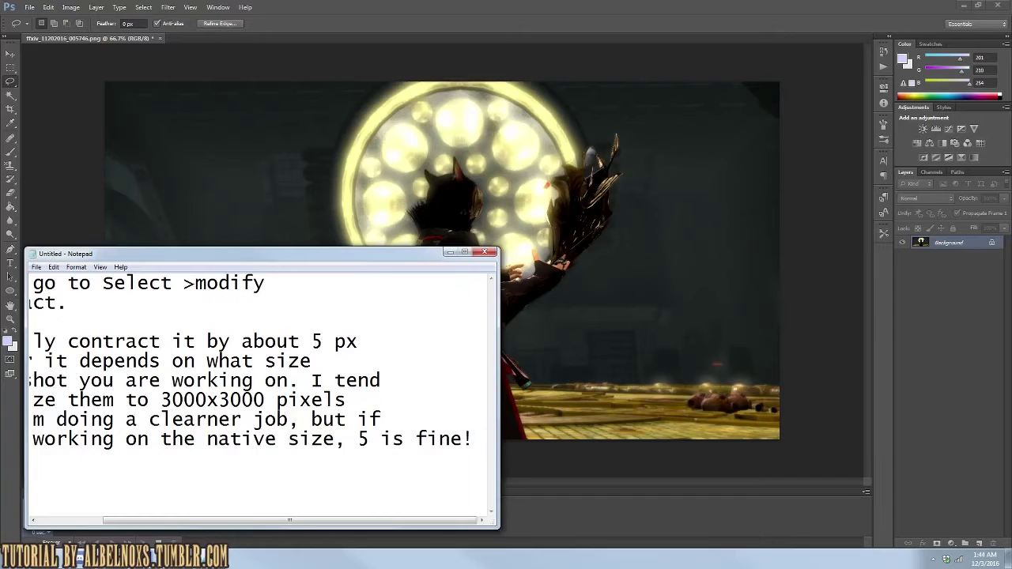
# Step: Contract the background selection by about 5 px
pyautogui.click(172, 26)
pyautogui.click(168, 7)
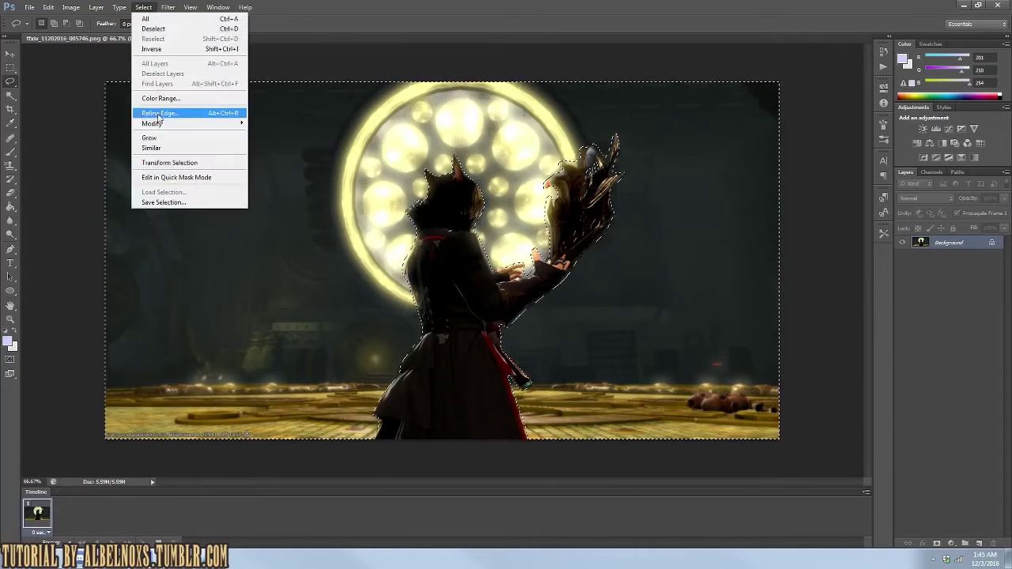
pyautogui.click(104, 153)
pyautogui.click(558, 183)
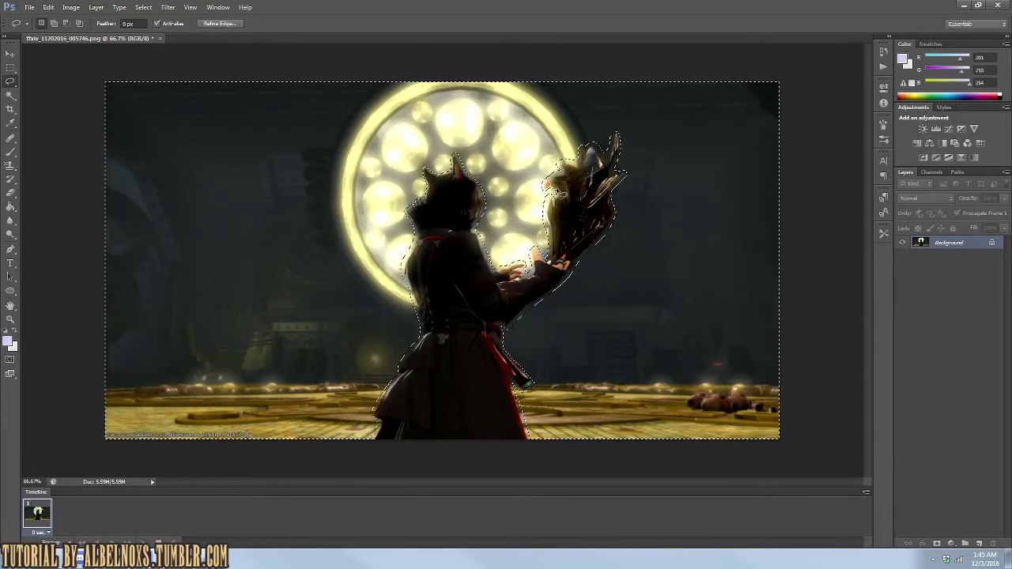
pyautogui.hotkey('alt', 'Tab')
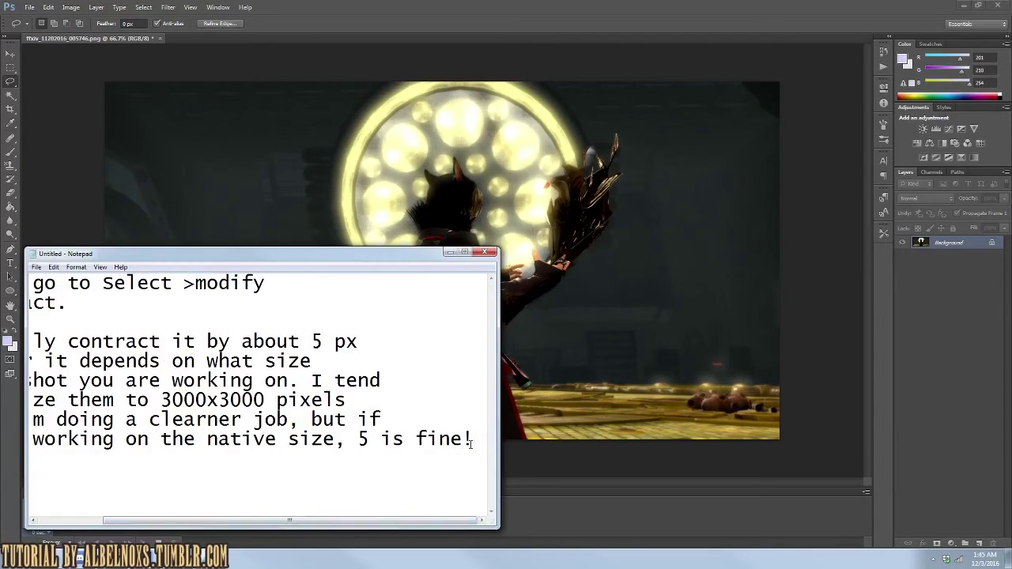
pyautogui.press('Return')
# Step: Note to blur again with a higher value, and apply Gaussian Blur at 0.7 radius
pyautogui.hotkey('ctrl', 'a')
pyautogui.write('Now,')
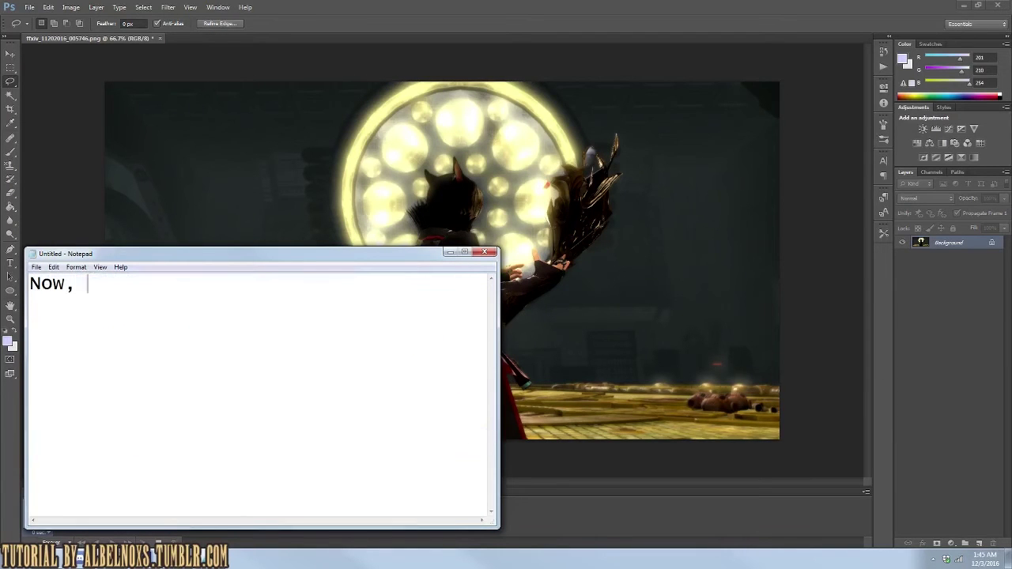
pyautogui.write(' guassian ')
pyautogui.write('blur again and bump it to')
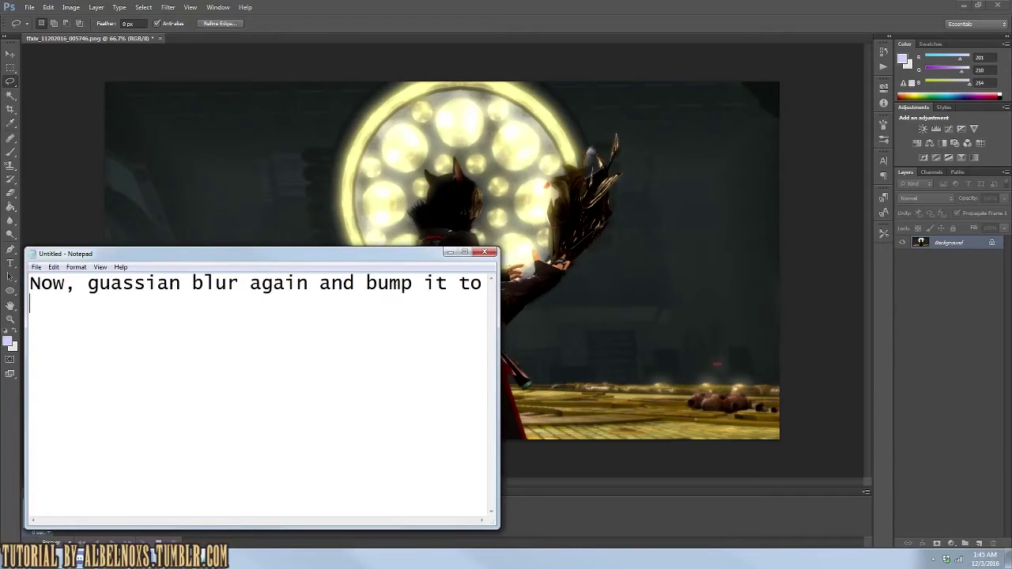
pyautogui.click(167, 7)
pyautogui.moveTo(173, 113)
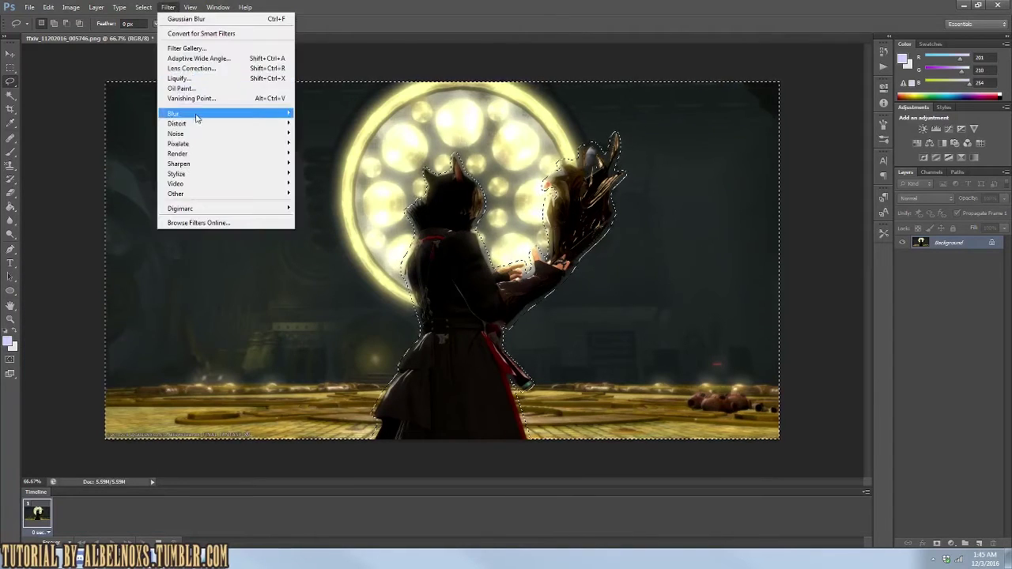
pyautogui.click(117, 190)
pyautogui.moveTo(712, 384); pyautogui.dragTo(704, 385)
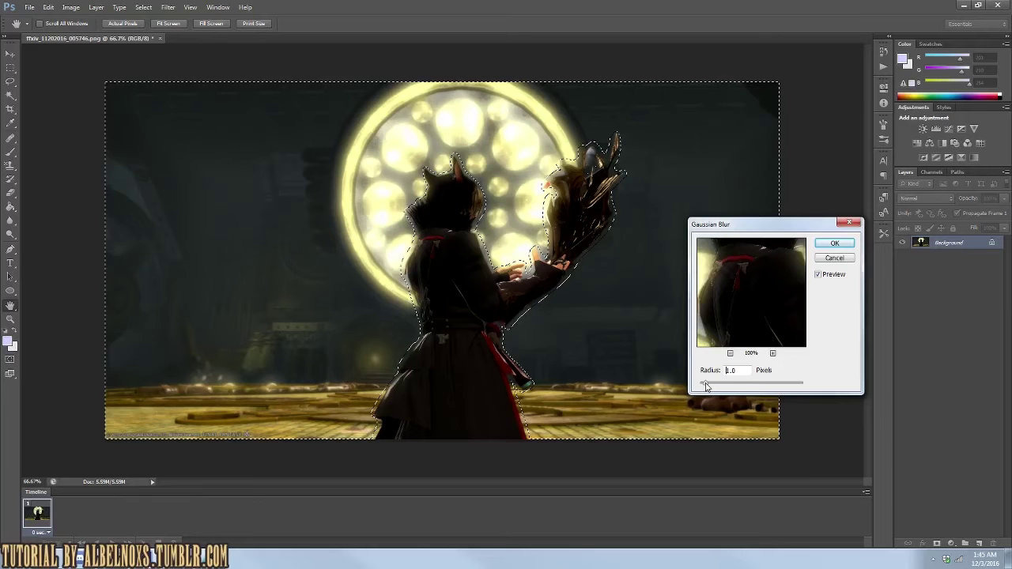
pyautogui.click(834, 243)
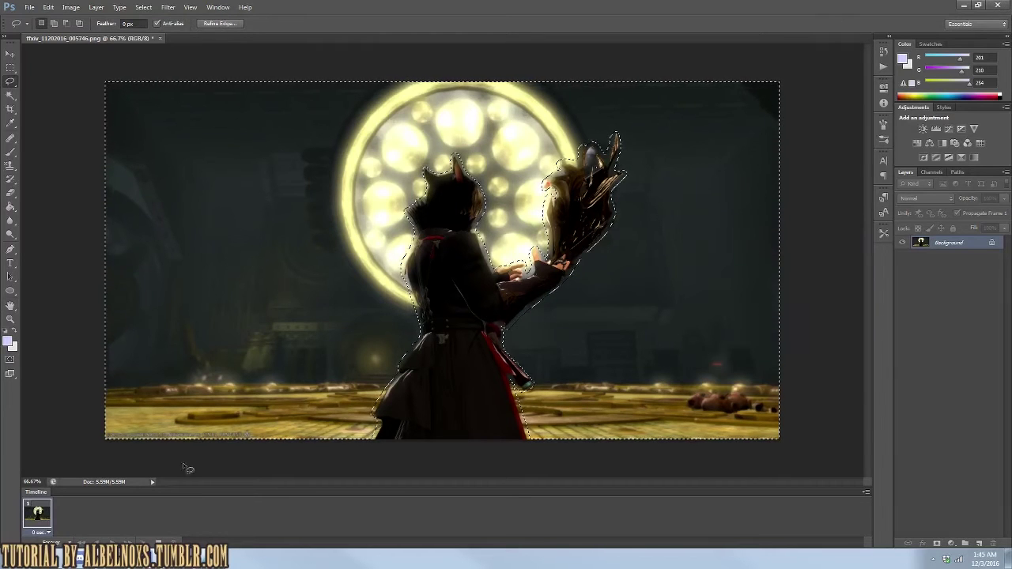
# Step: Clear the old notes and begin a new one: 'Here is where it gets tricky'
pyautogui.hotkey('alt', 'Tab')
pyautogui.hotkey('ctrl', 'a')
pyautogui.press('BackSpace')
pyautogui.write('Here is where')
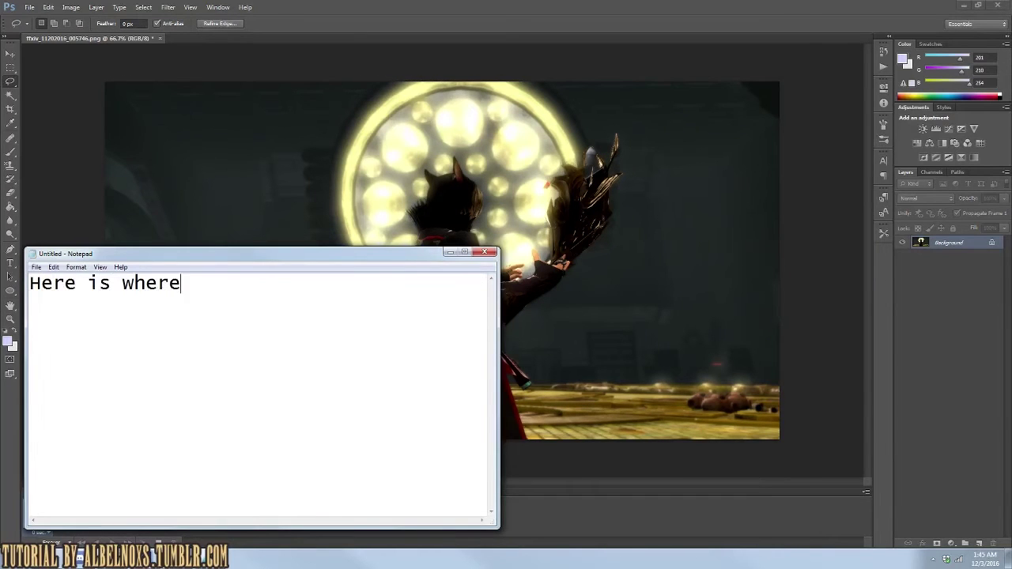
pyautogui.write(' it gets tricky and having ')
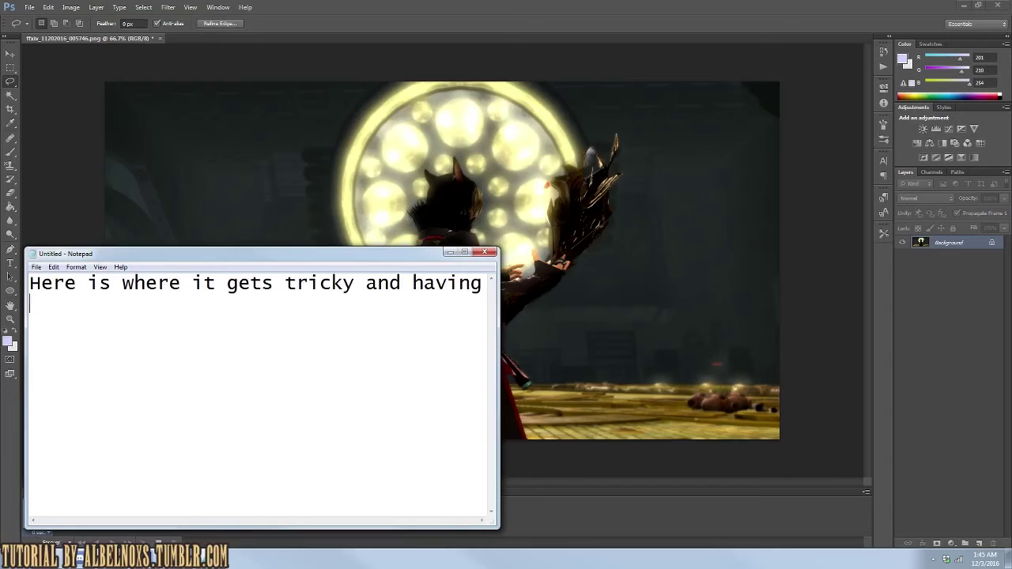
pyautogui.write('an artistic touch c')
# Step: Note that altering the selection adds depth so farther objects get blurred more, still using the Lasso
pyautogui.write('an help')
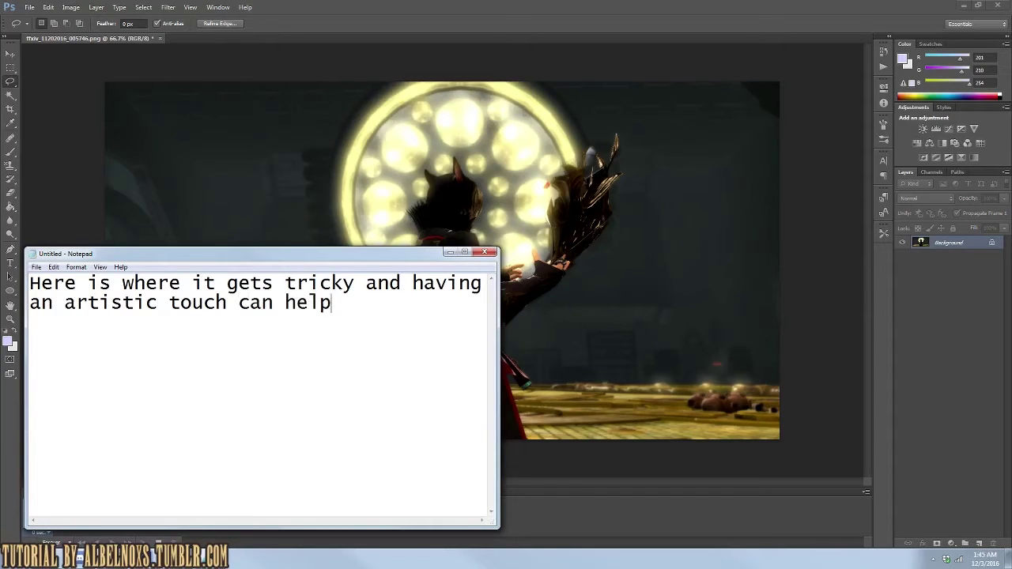
pyautogui.write(' a bunch.')
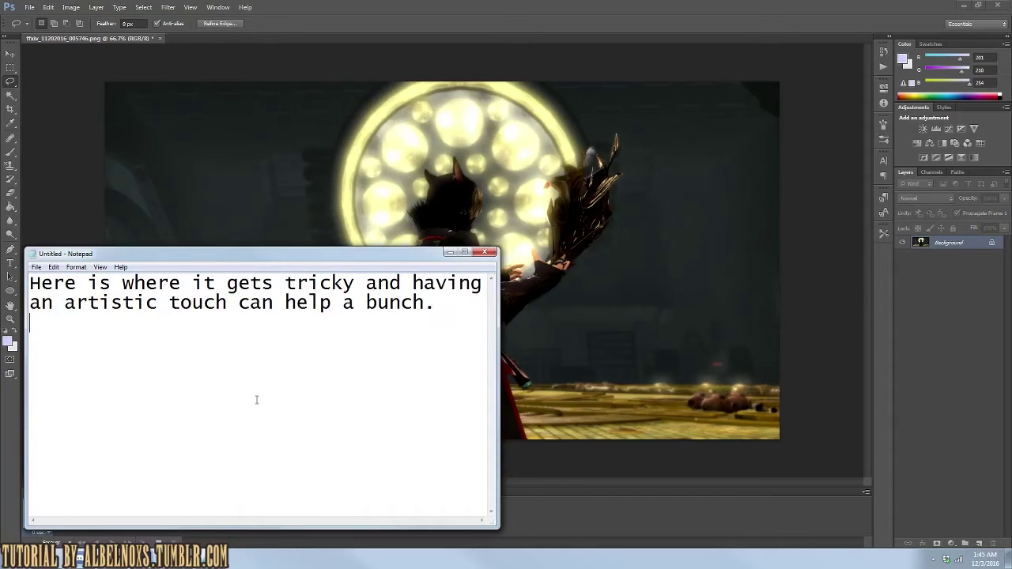
pyautogui.write('going to add mor')
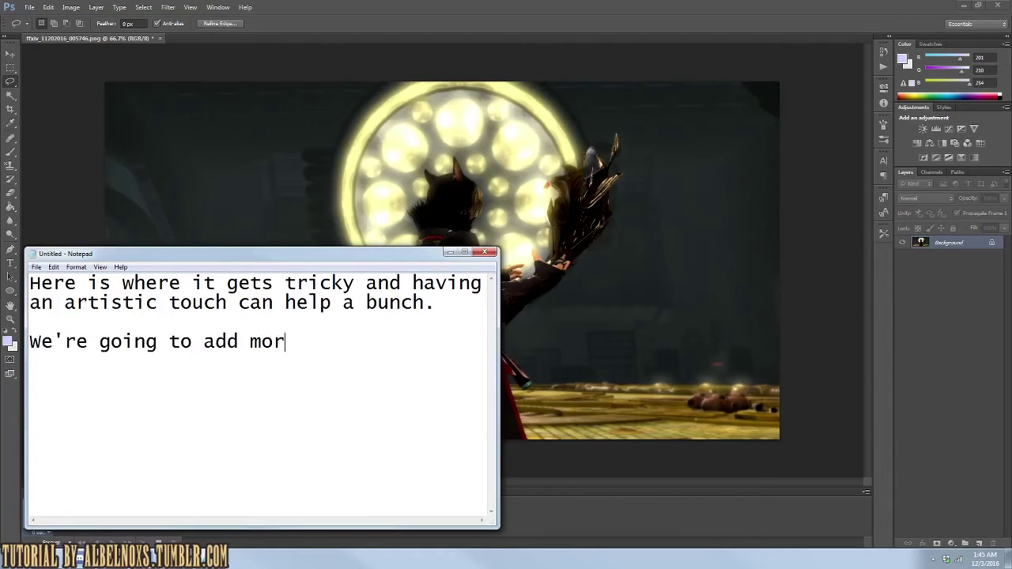
pyautogui.write('e depth but altering')
pyautogui.press('Return')
pyautogui.write('selec')
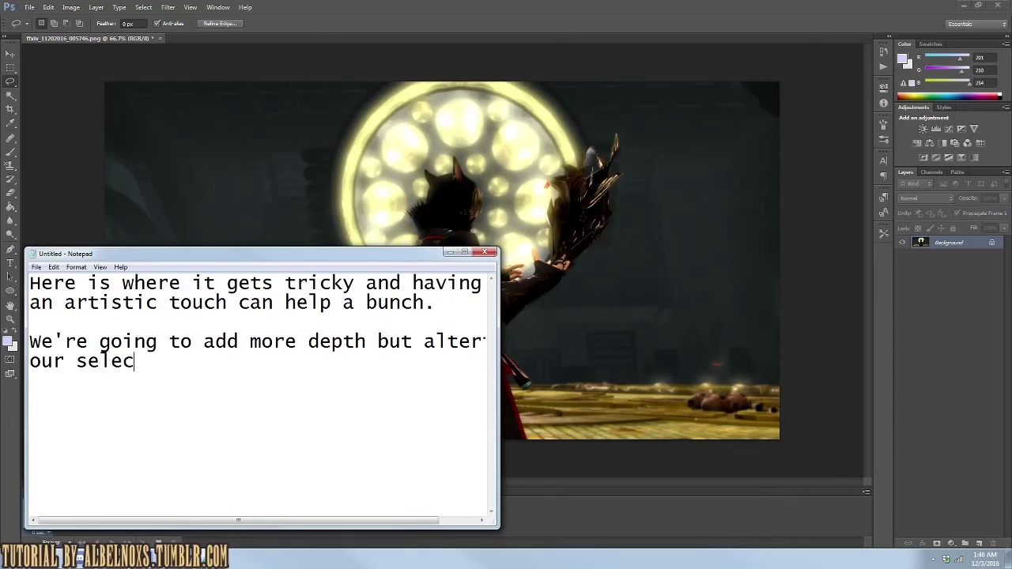
pyautogui.write('tion so the things further back in the image')
pyautogui.press('Return')
pyautogui.write('get blurred ')
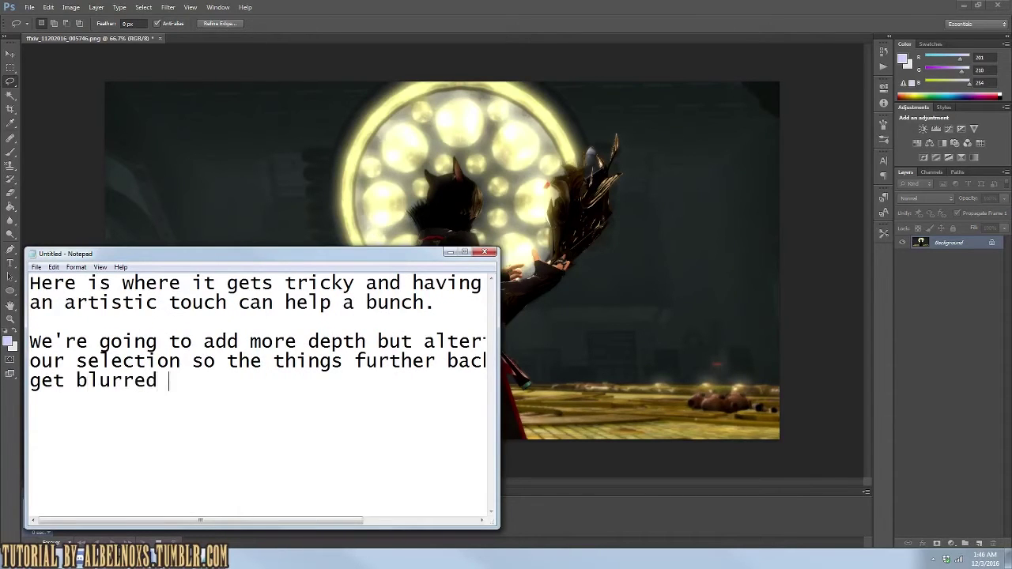
pyautogui.write('more')
pyautogui.write('till using the select t')
pyautogui.write(' btw (')
pyautogui.write('lasso)')
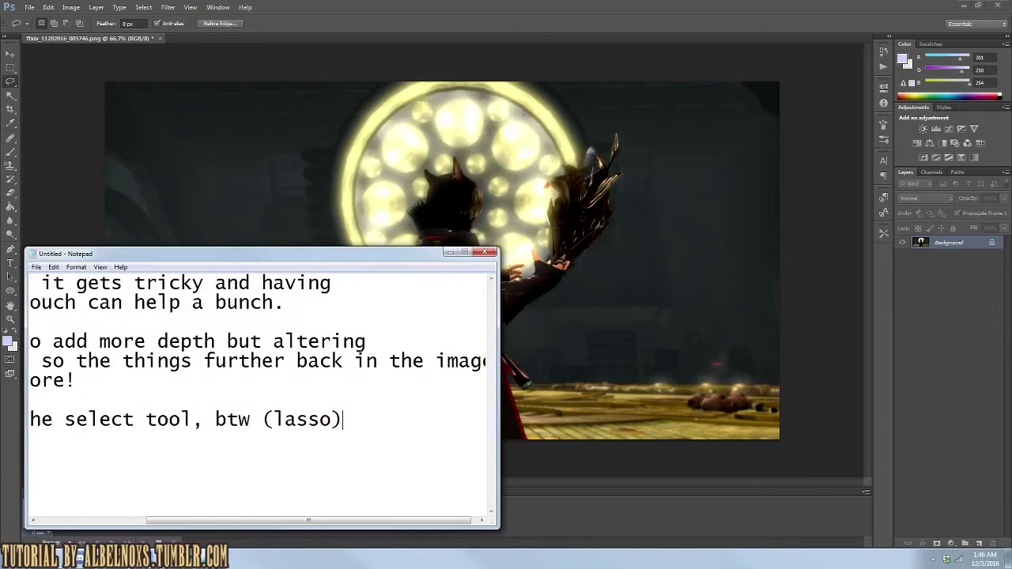
# Step: Subtract the golden floor from the selection, leaving only the back wall, then start a new note
pyautogui.click(72, 81)
pyautogui.moveTo(107, 389); pyautogui.dragTo(399, 385)
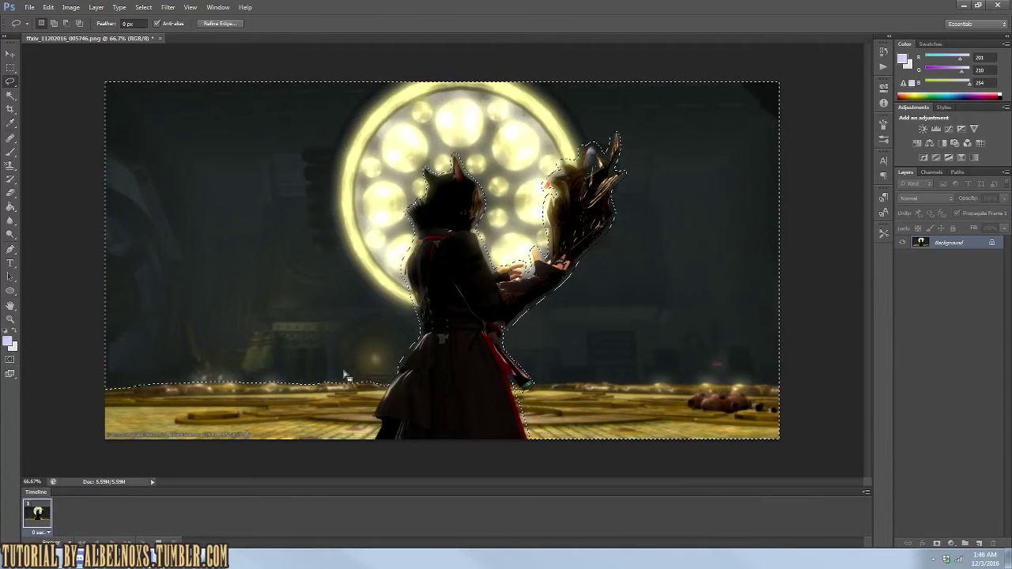
pyautogui.moveTo(551, 393); pyautogui.dragTo(791, 391)
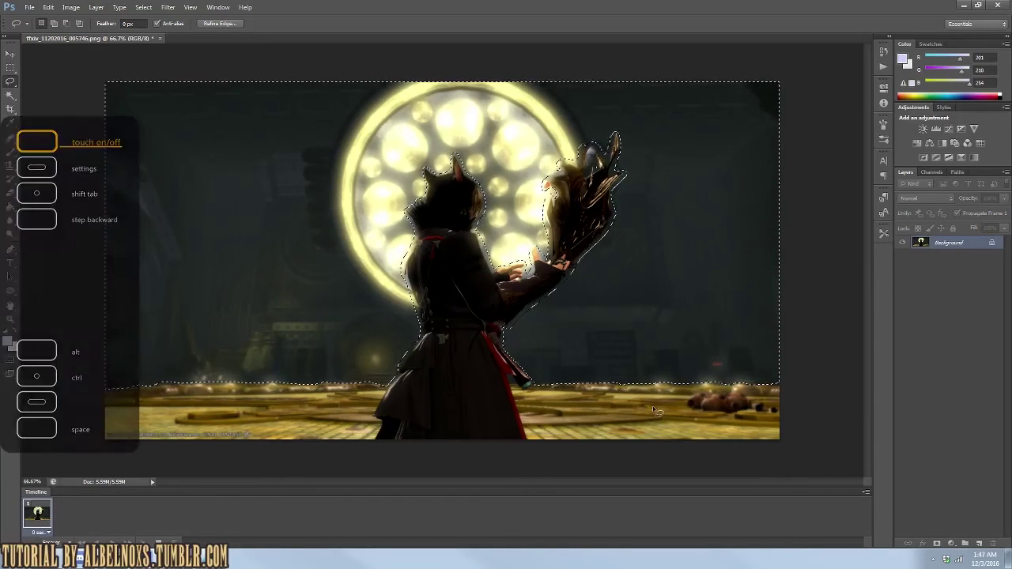
pyautogui.hotkey('alt', 'Tab')
pyautogui.hotkey('ctrl', 'a')
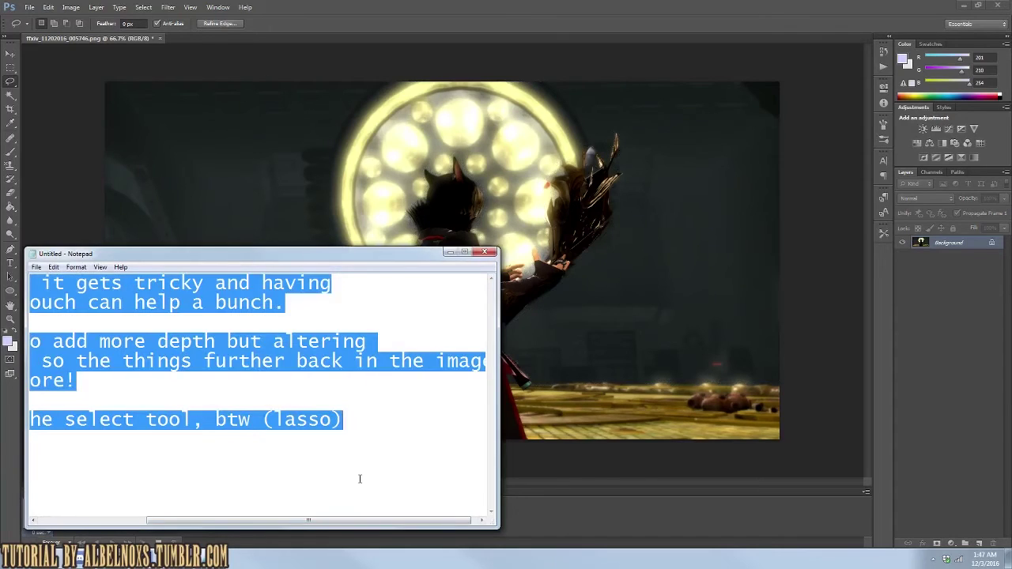
pyautogui.write('Now that the ver')
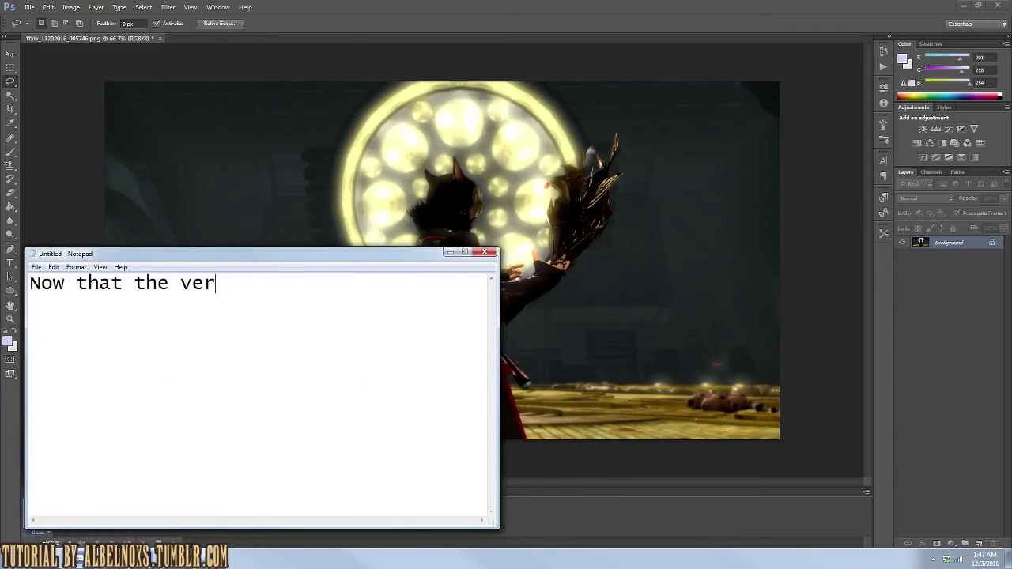
pyautogui.write('y backgroundob')
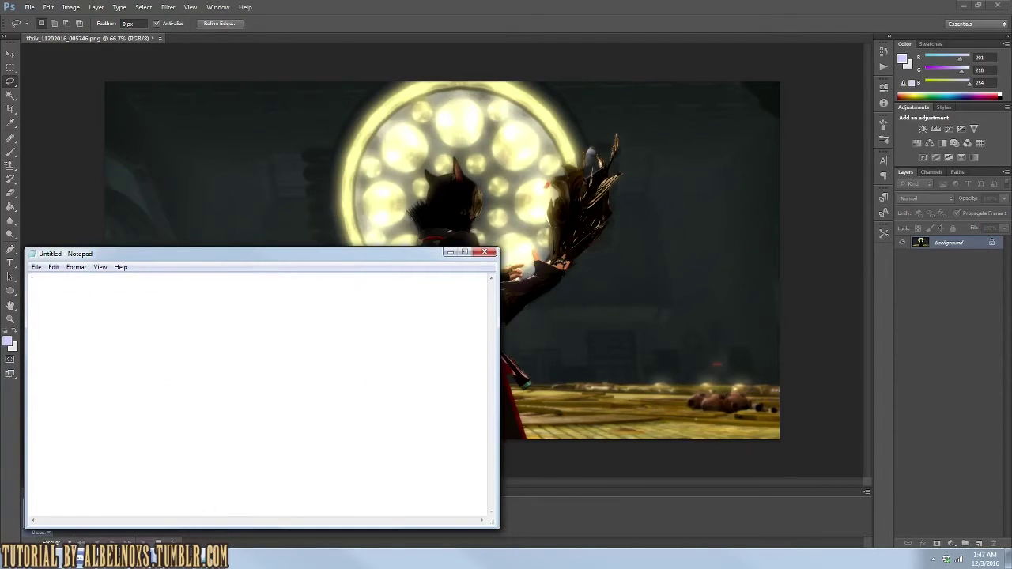
pyautogui.write('jects')
pyautogui.write('(in this case, wall')
pyautogui.write(' are the only')
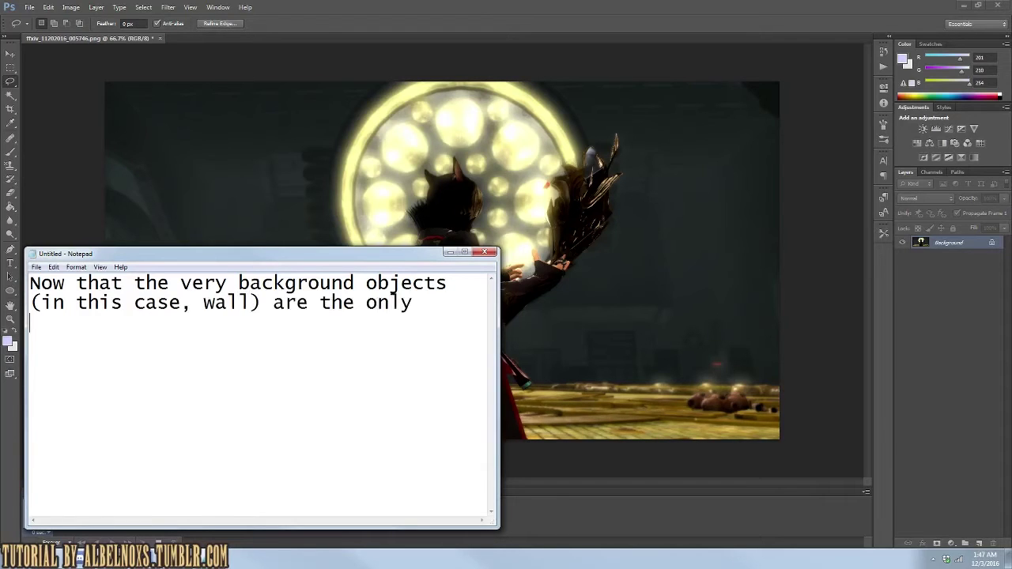
pyautogui.write(" things selected, we're going to ")
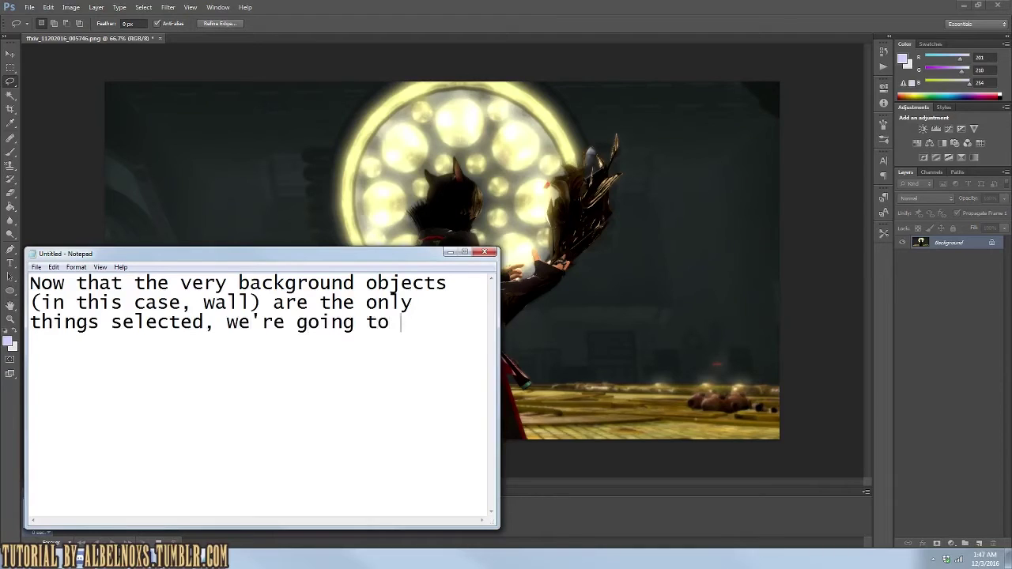
pyautogui.write('guassian')
# Step: Add the note line 'one last time before we move on' and return to the image
pyautogui.press('Return')
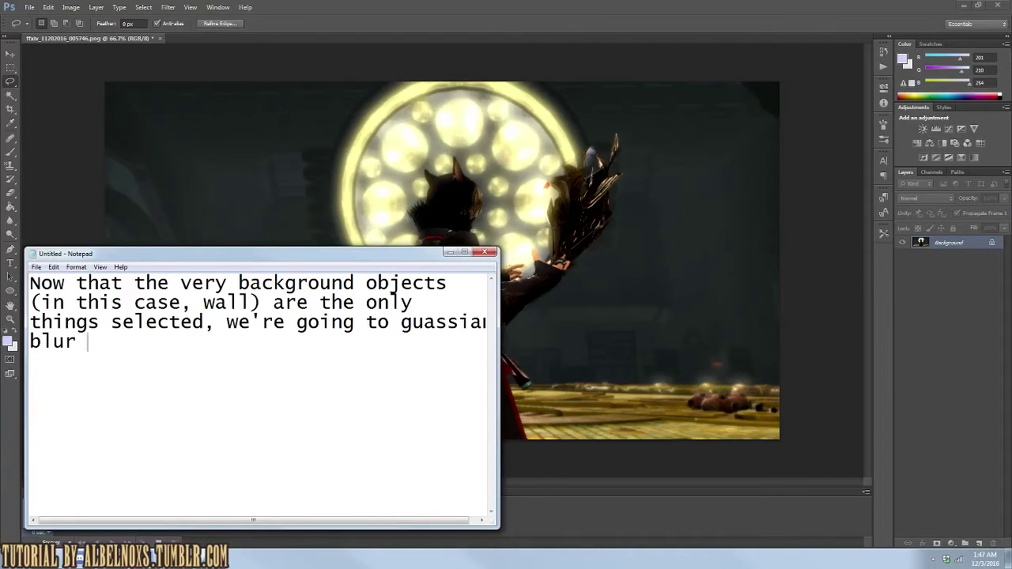
pyautogui.write('one last time before we')
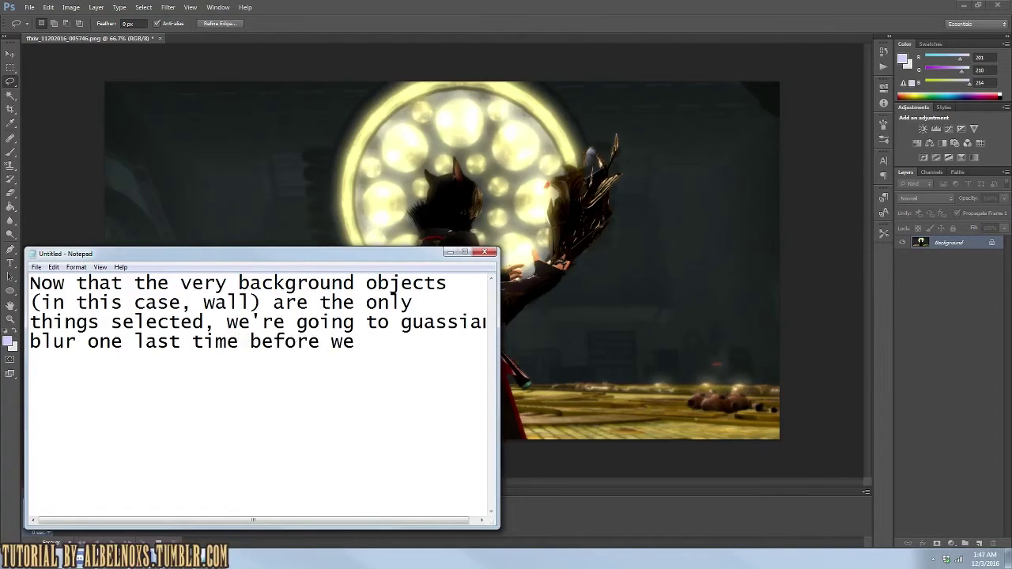
pyautogui.write(' move on.')
pyautogui.click(457, 10)
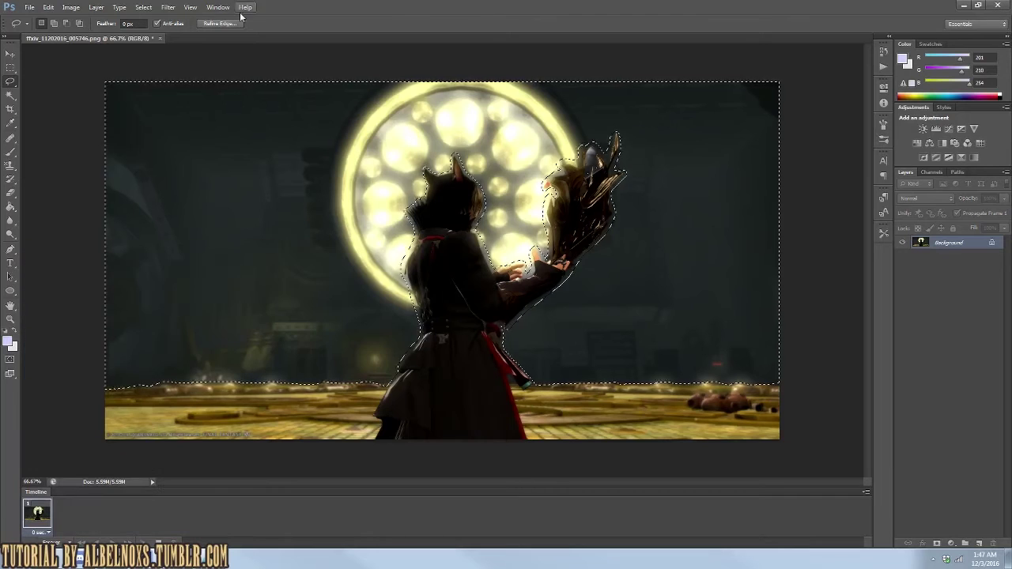
# Step: Apply another Gaussian Blur to the distant wall with an adjusted radius
pyautogui.click(167, 7)
pyautogui.click(116, 187)
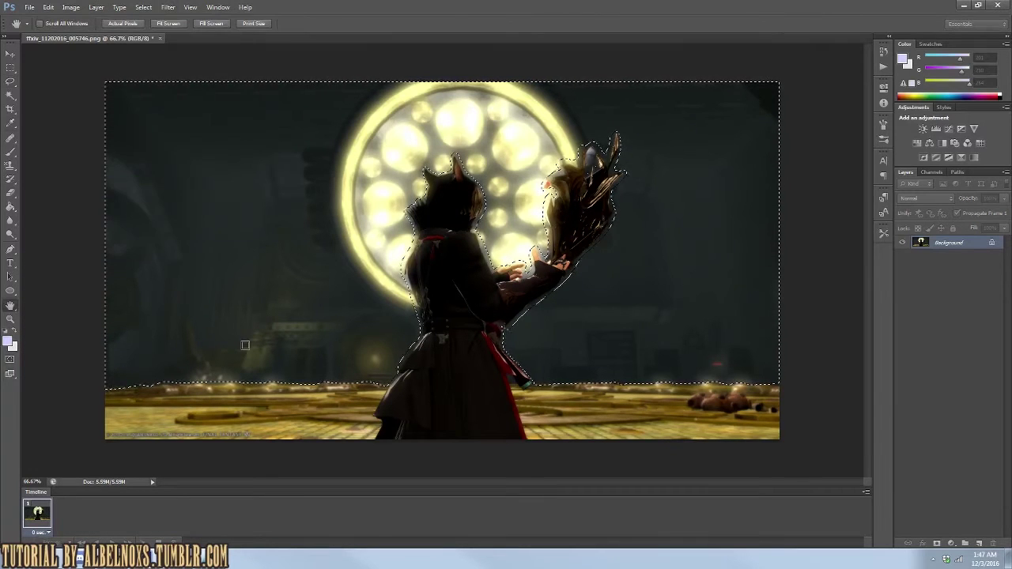
pyautogui.moveTo(716, 384); pyautogui.dragTo(713, 387)
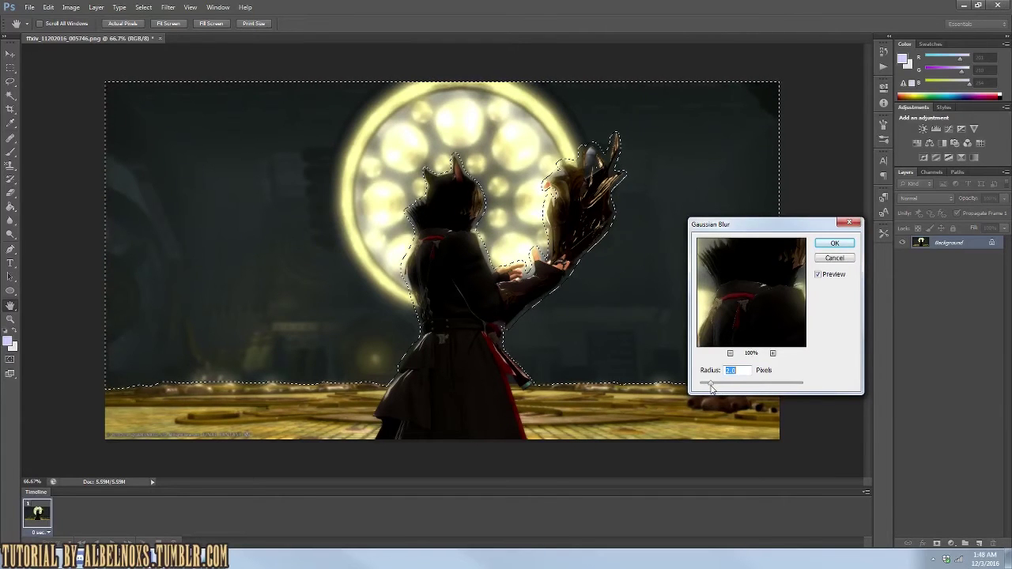
pyautogui.click(834, 243)
# Step: Deselect the wall, bring the tutorial notes back and select all their text
pyautogui.click(143, 8)
pyautogui.click(147, 27)
pyautogui.click(210, 501)
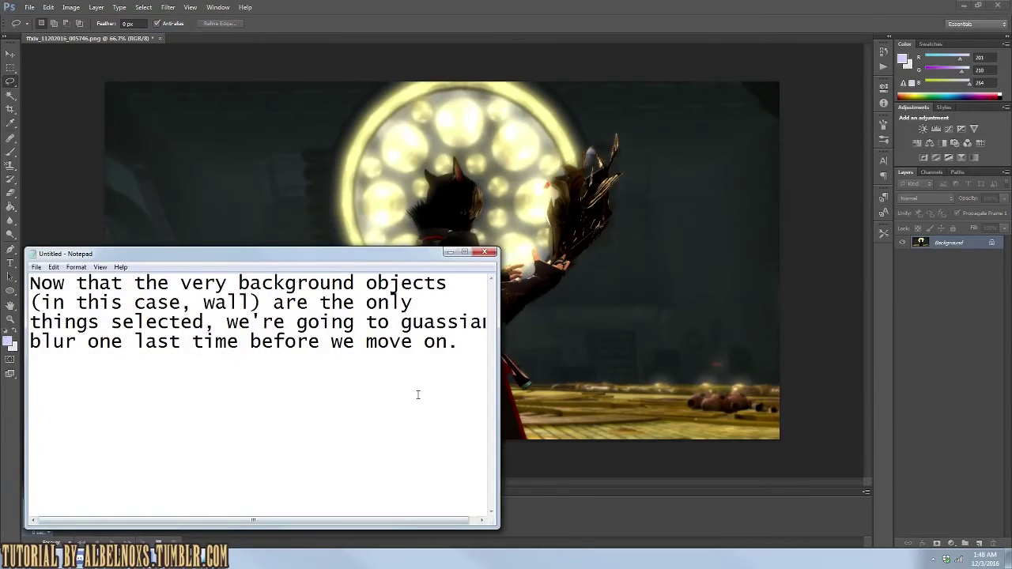
pyautogui.hotkey('ctrl', 'a')
# Step: Note that the blur intensity went higher because the background is far away, inviting experimentation
pyautogui.write('Foer ')
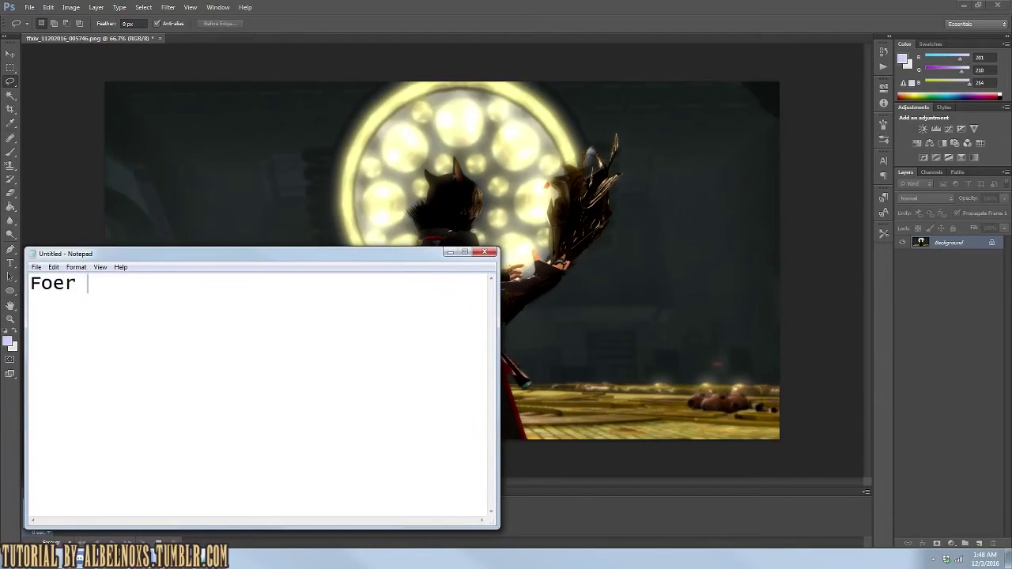
pyautogui.write('his one, I went a little higher o')
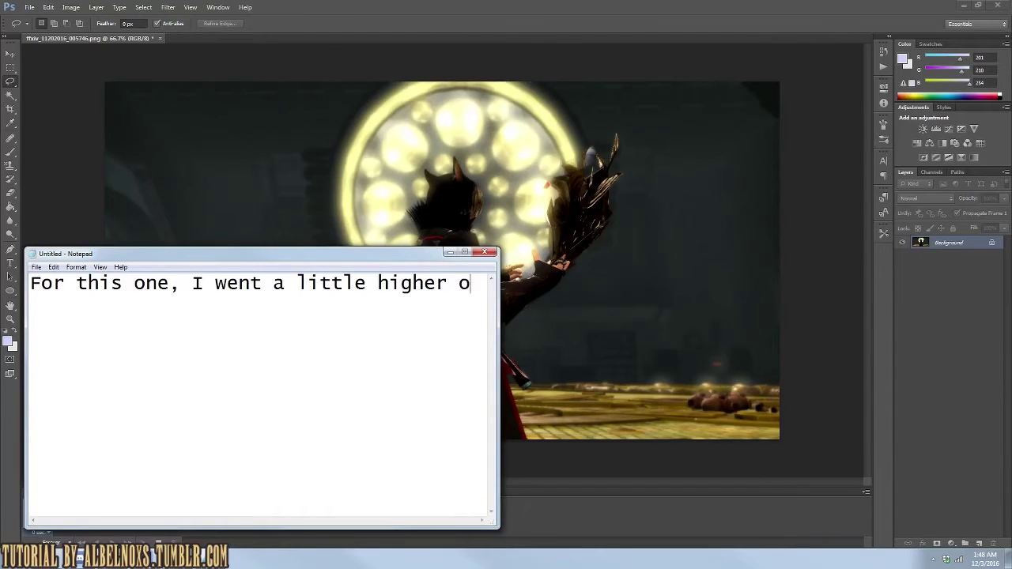
pyautogui.write('the blur intensity as ')
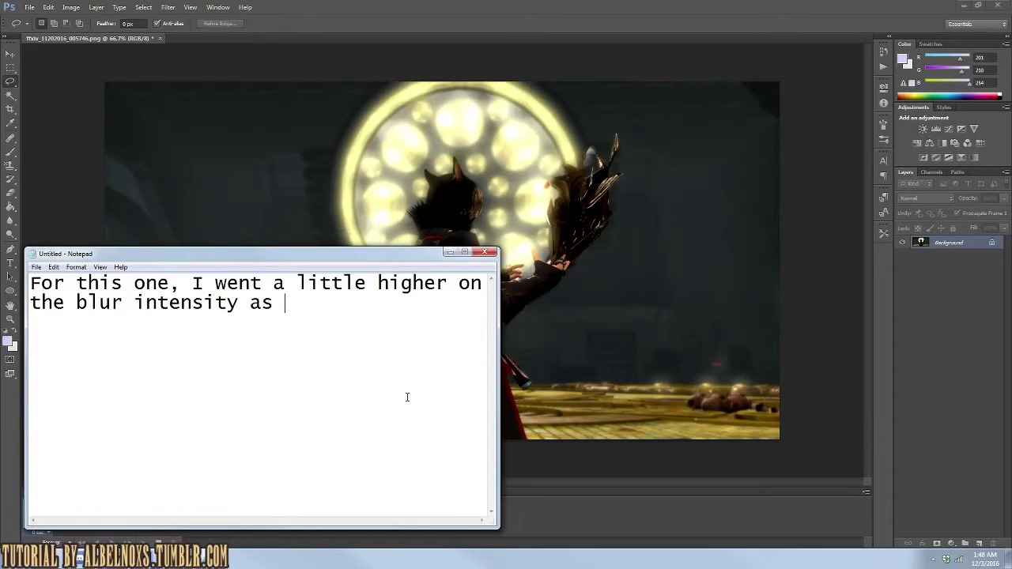
pyautogui.write('felt the background was')
pyautogui.press('Return')
pyautogui.write('fairly far in the distance. Feel')
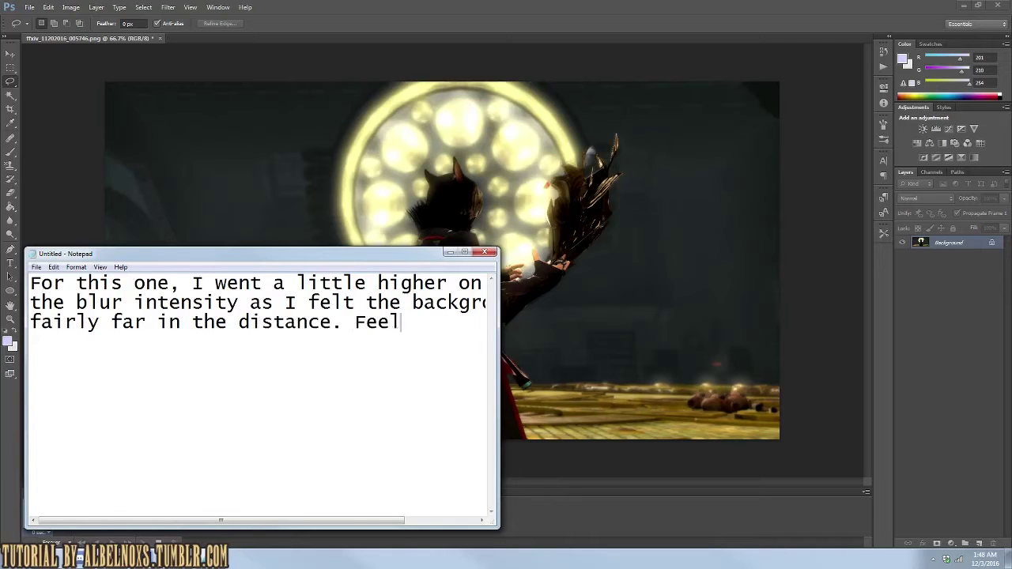
pyautogui.write(' free t')
pyautogui.write('lay around and s')
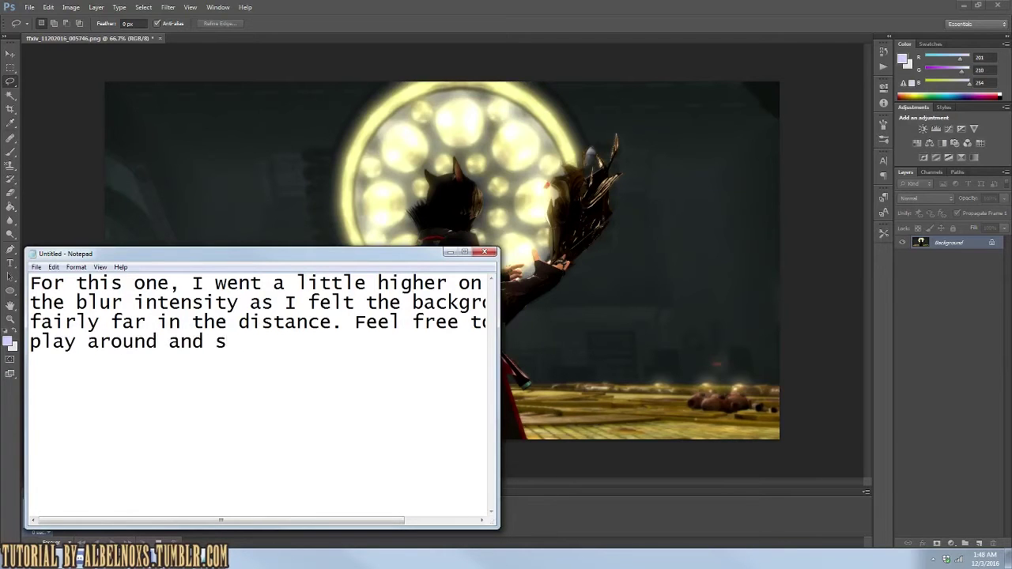
pyautogui.write('ee what looks right to you!')
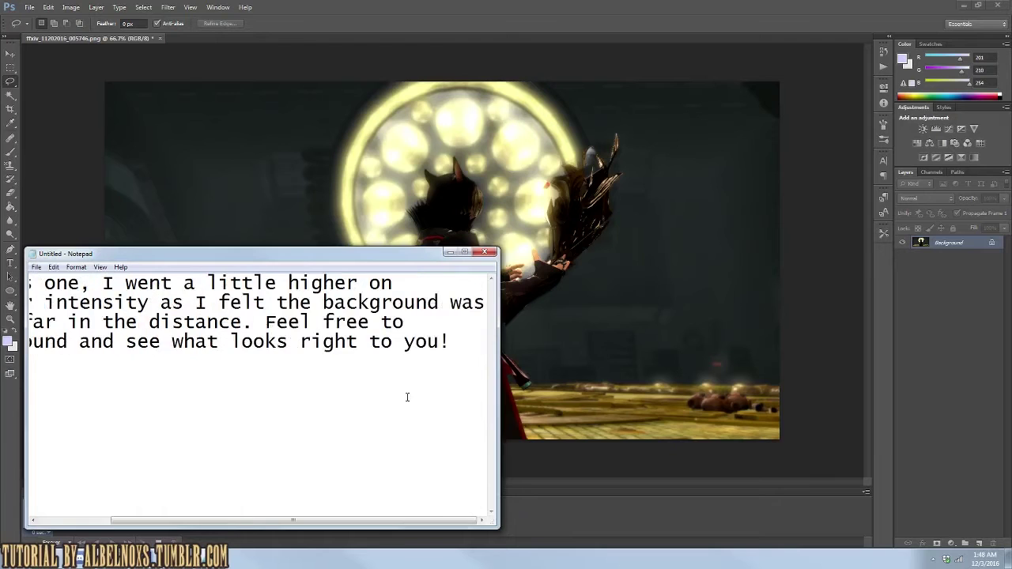
# Step: Replace the note with advice to fix rough selection edges using the water-drop tool and a small brush
pyautogui.hotkey('ctrl', 'a')
pyautogui.press('Delete')
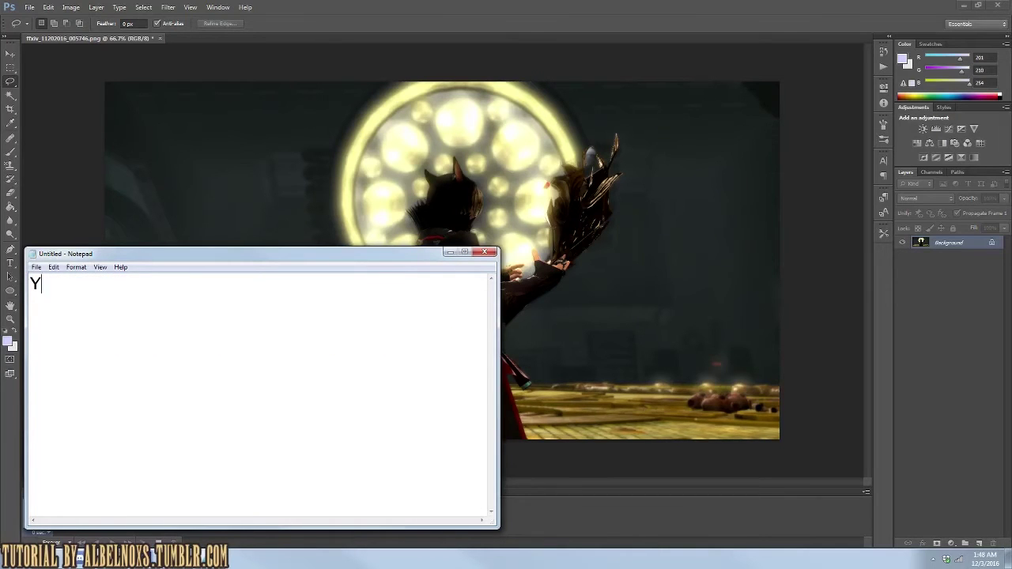
pyautogui.write('ou may find some "rough" edges on the')
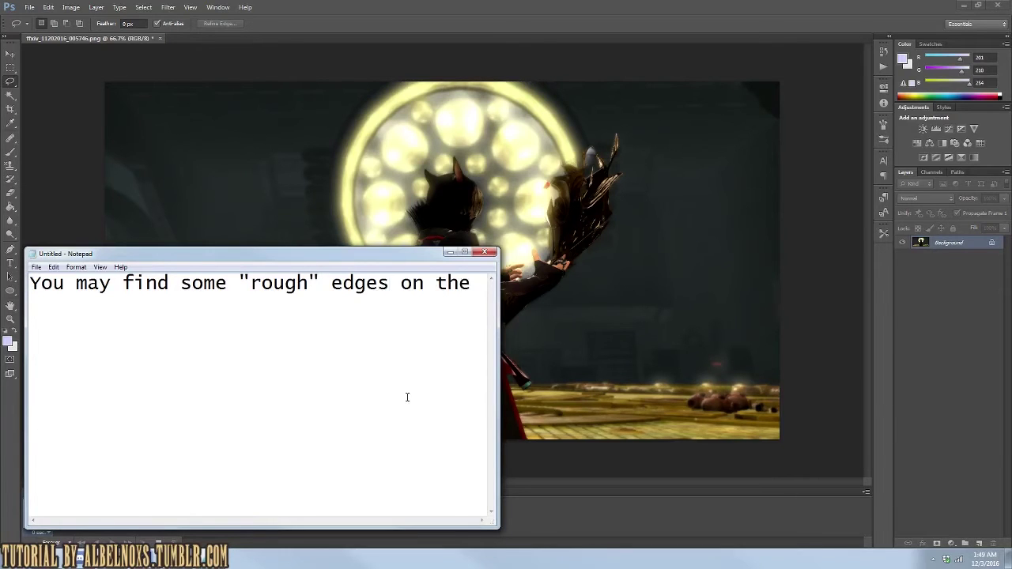
pyautogui.write(' image')
pyautogui.press('Return')
pyautogui.write('from where you ')
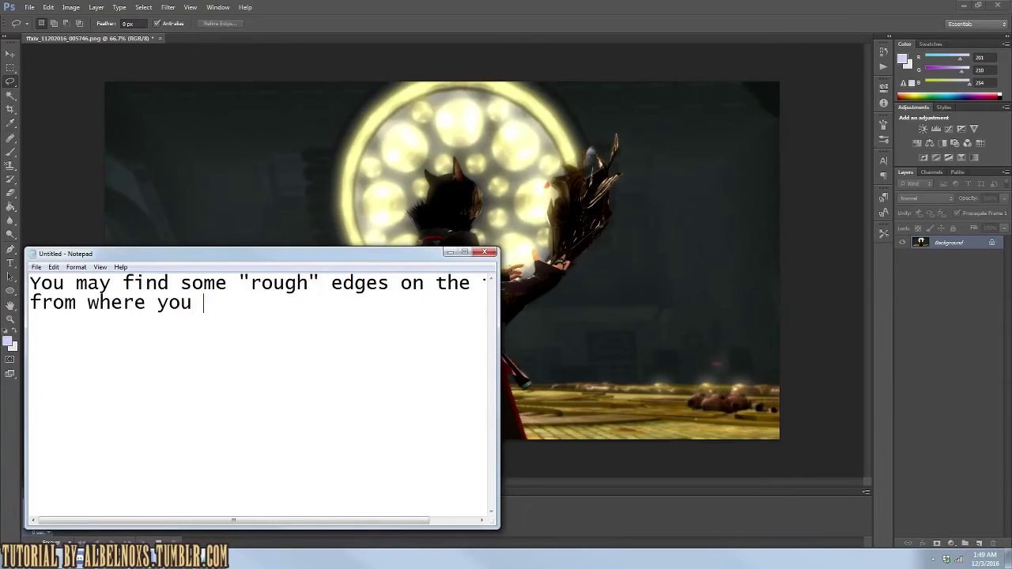
pyautogui.write('selected; jus ')
pyautogui.write('grab the s')
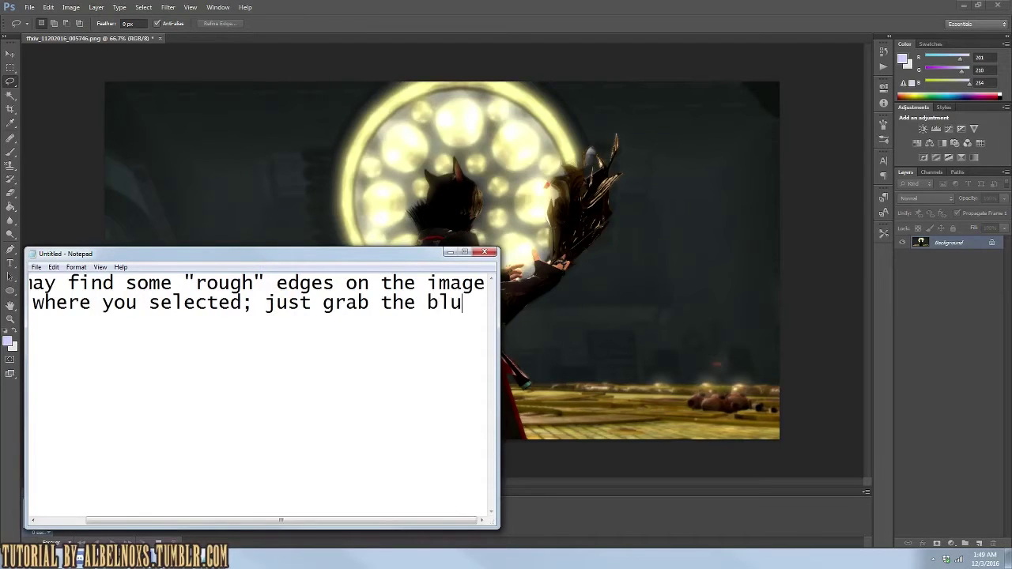
pyautogui.write('r')
pyautogui.press('Return')
pyautogui.write('tool (the water drop) and correct them w')
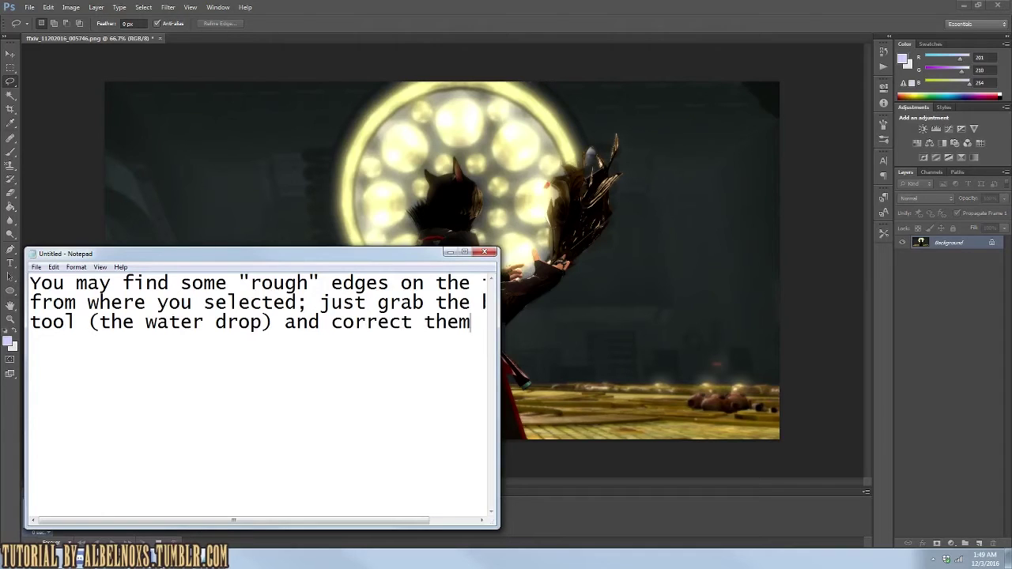
pyautogui.write('ith a small size brush!')
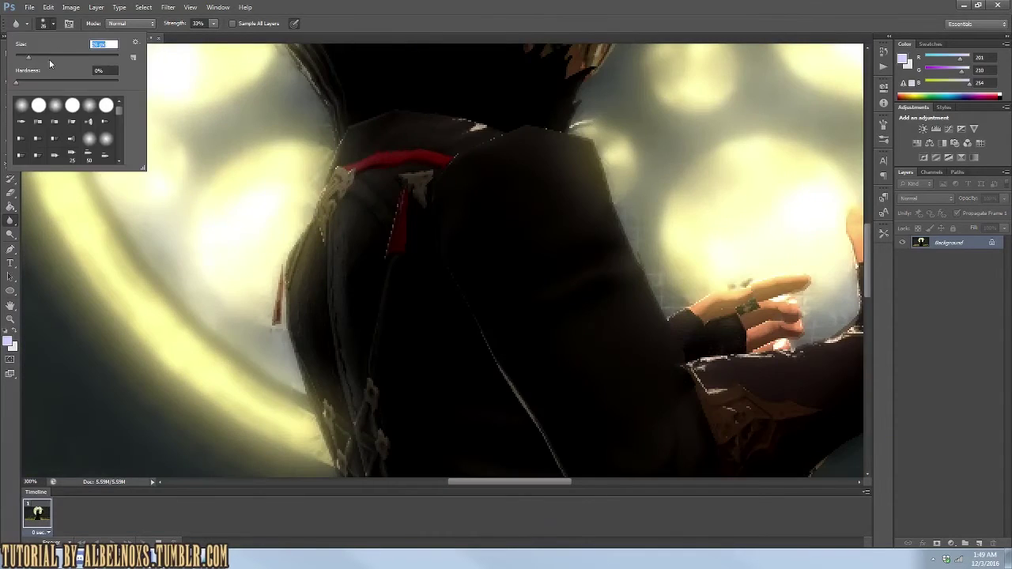
# Step: Zoom out and pan around the character's coat and hands, then select all the note text
pyautogui.hotkey('ctrl', '-')
pyautogui.hotkey('ctrl', '-')
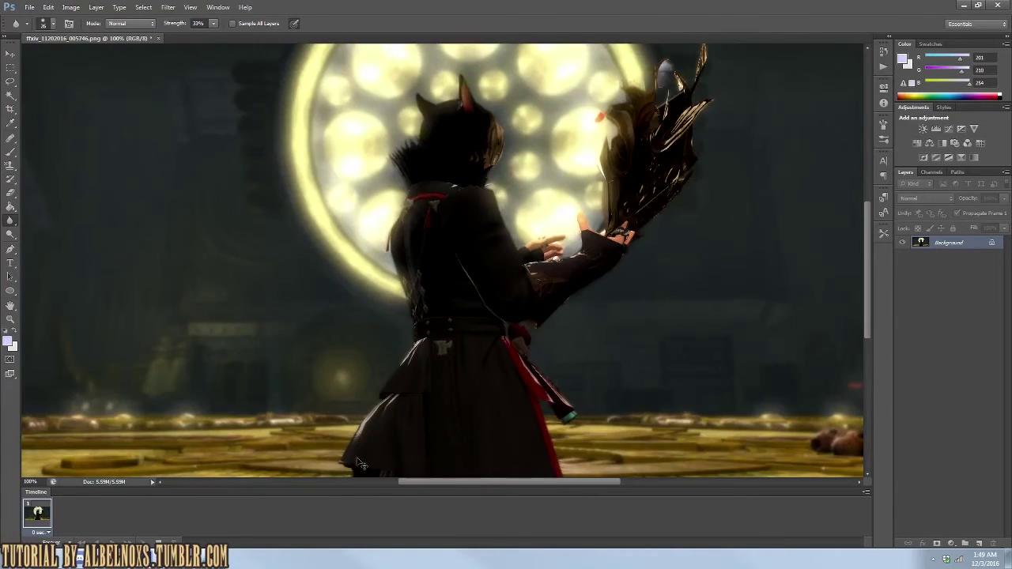
pyautogui.scroll(2, 335, 361)
pyautogui.scroll(2, 334, 361)
pyautogui.scroll(-2, 335, 362)
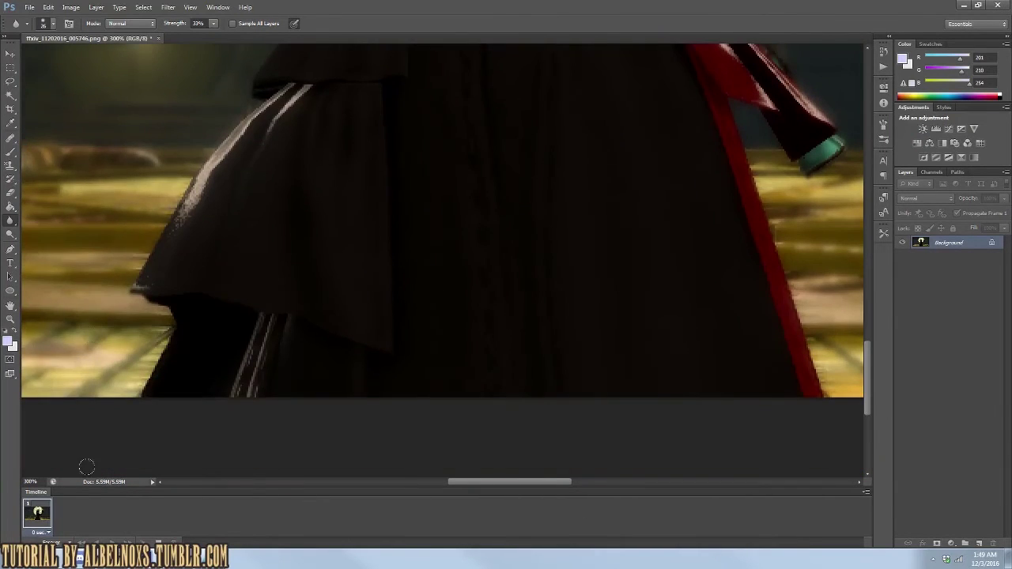
pyautogui.hscroll(5, 342, 255)
pyautogui.hscroll(5, 342, 256)
pyautogui.scroll(5, 638, 483)
pyautogui.hscroll(-3, 459, 307)
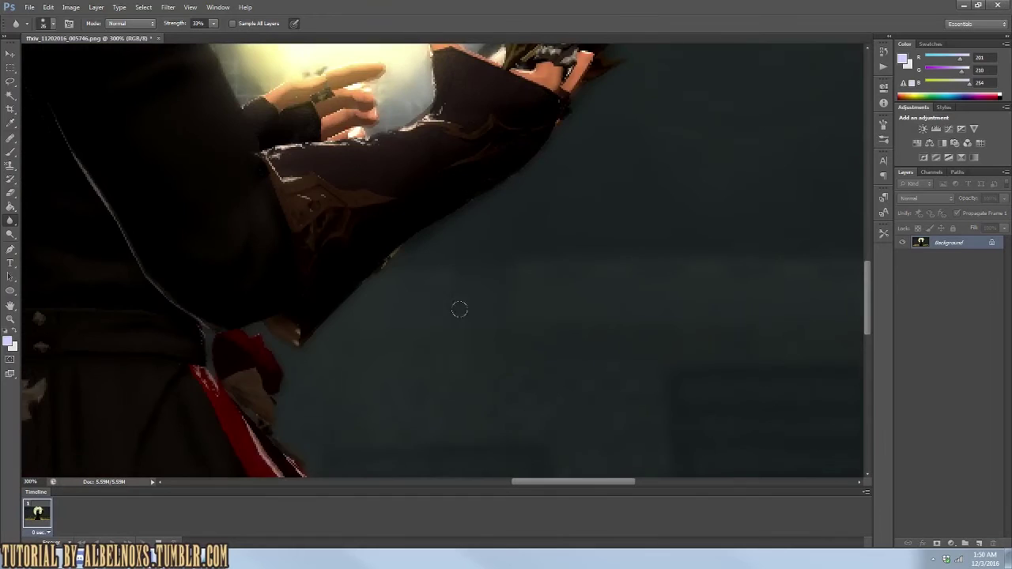
pyautogui.scroll(5, 402, 378)
pyautogui.scroll(1, 401, 377)
pyautogui.scroll(-3, 150, 274)
pyautogui.scroll(-1, 150, 274)
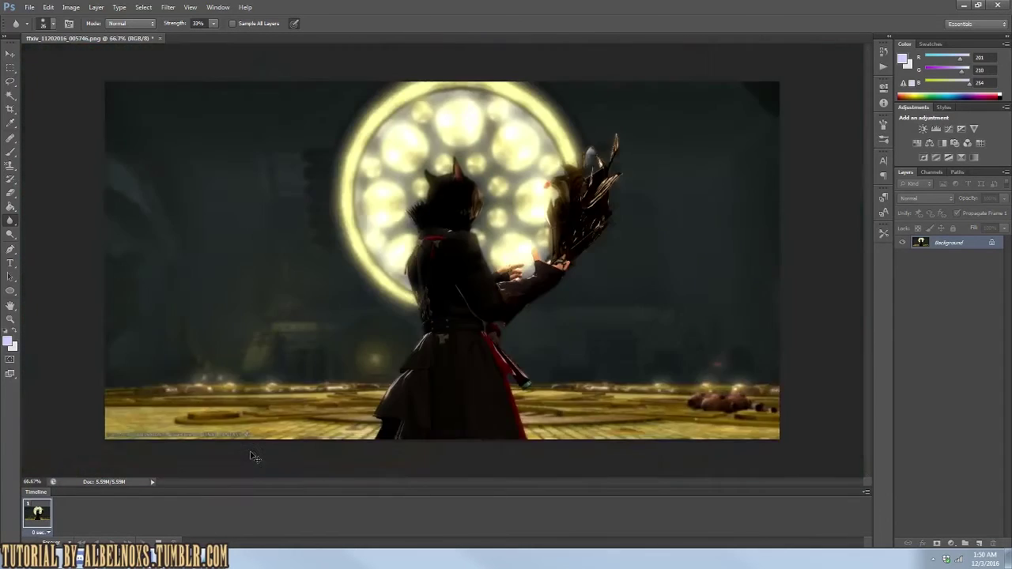
pyautogui.hotkey('ctrl', 'a')
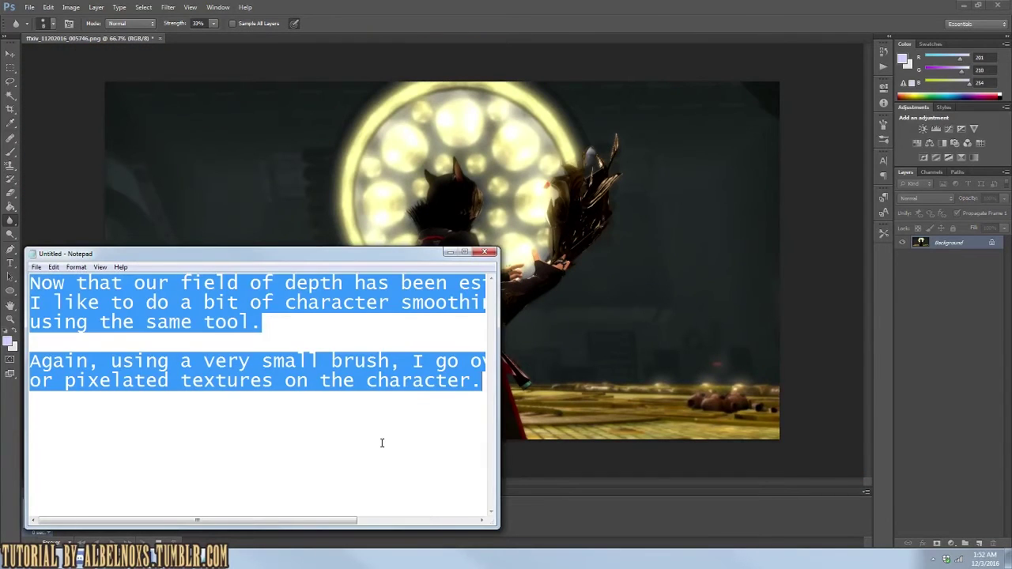
# Step: Write that this one was nothing fancy and encourage painting over screenshots
pyautogui.write('Neato!')
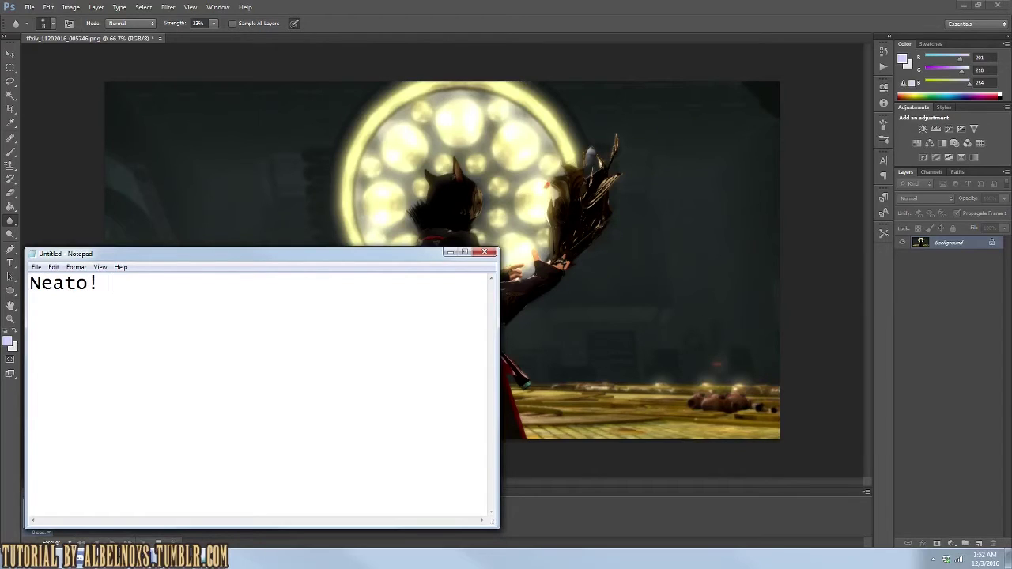
pyautogui.write('othing too fancy for thuis')
pyautogui.press('BackSpace')
pyautogui.press('BackSpace')
pyautogui.press('BackSpace')
pyautogui.write('is one!')
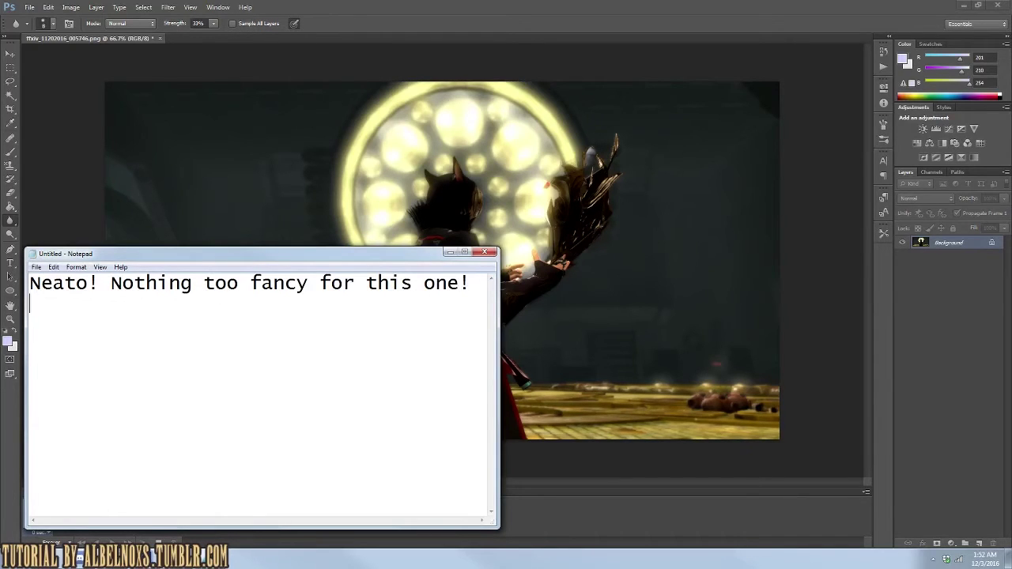
pyautogui.write('el free to try your hand a')
pyautogui.write('t painting o')
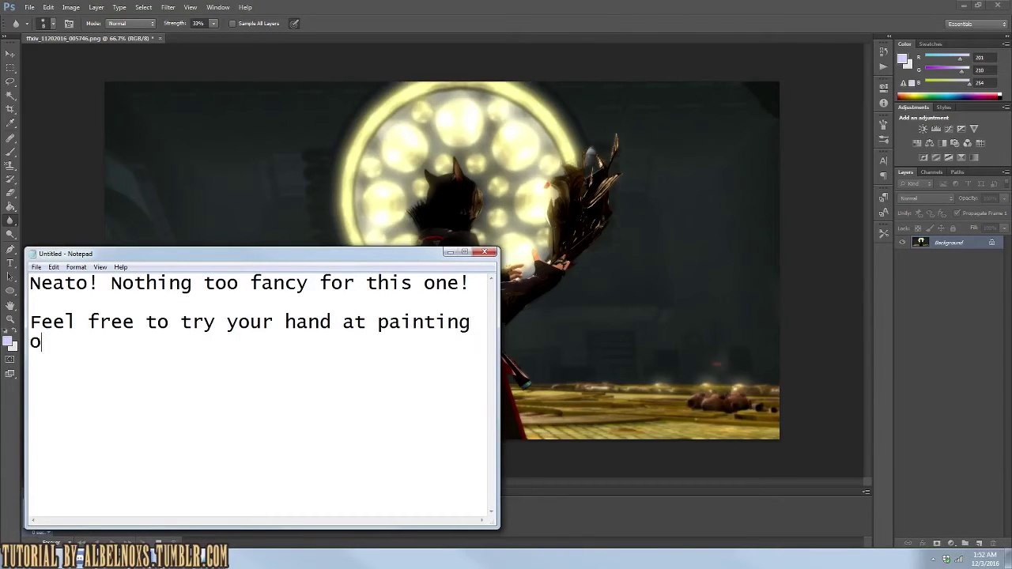
pyautogui.write('ver screenshots, b')
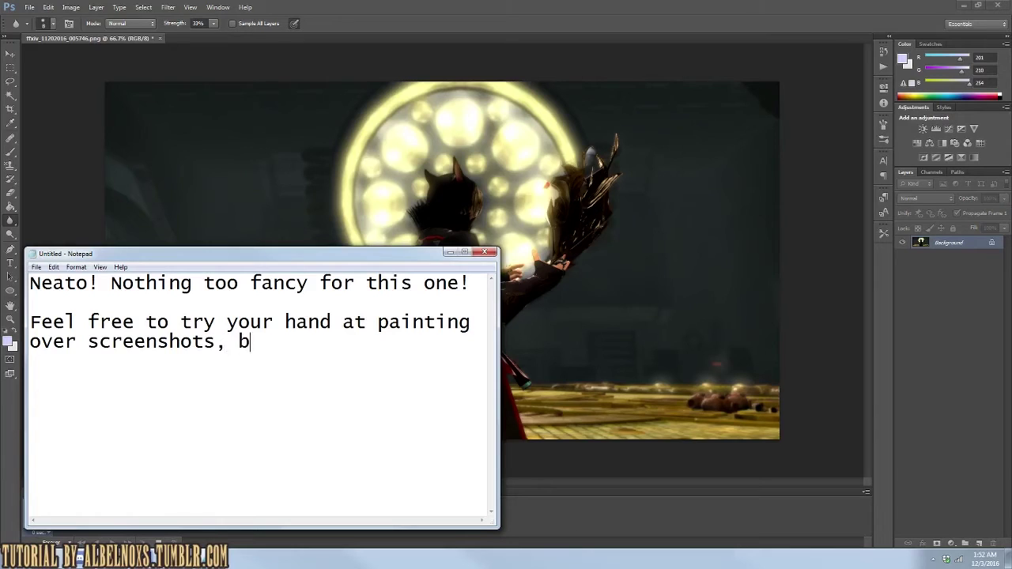
pyautogui.write('ot always ne')
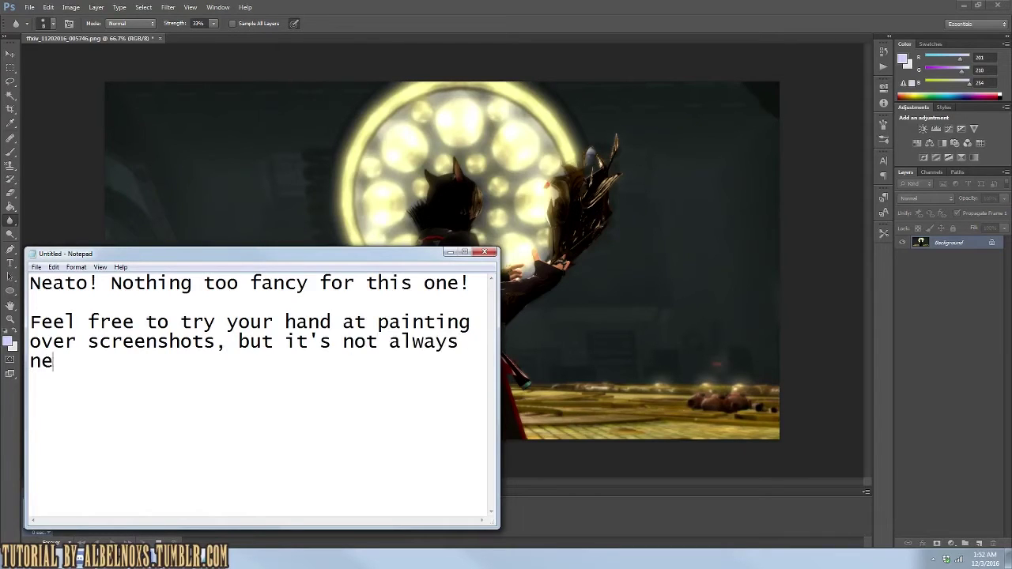
pyautogui.write('eded to make an')
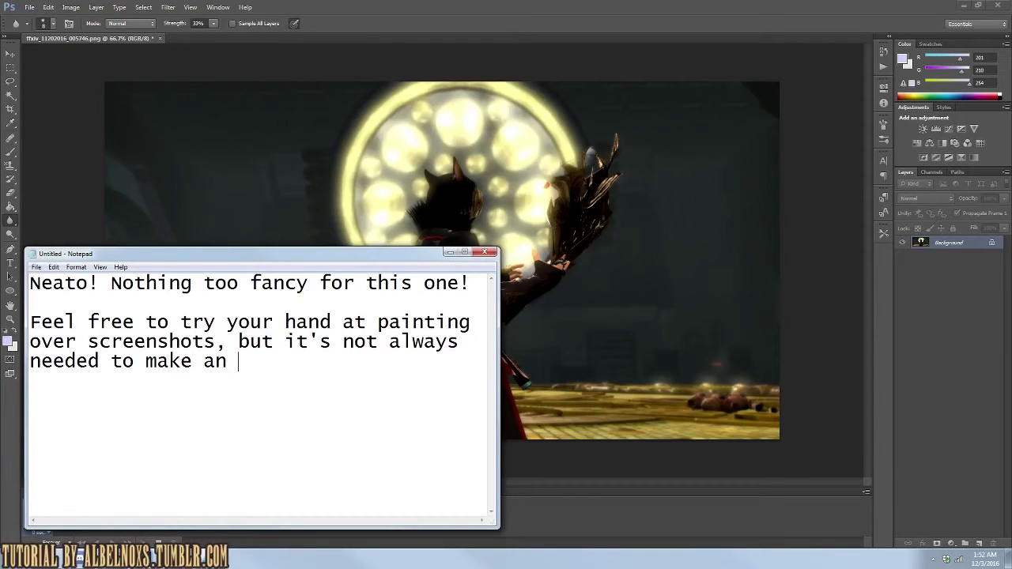
pyautogui.write('image look a bit better')
pyautogui.press('Return')
pyautogui.press('Return')
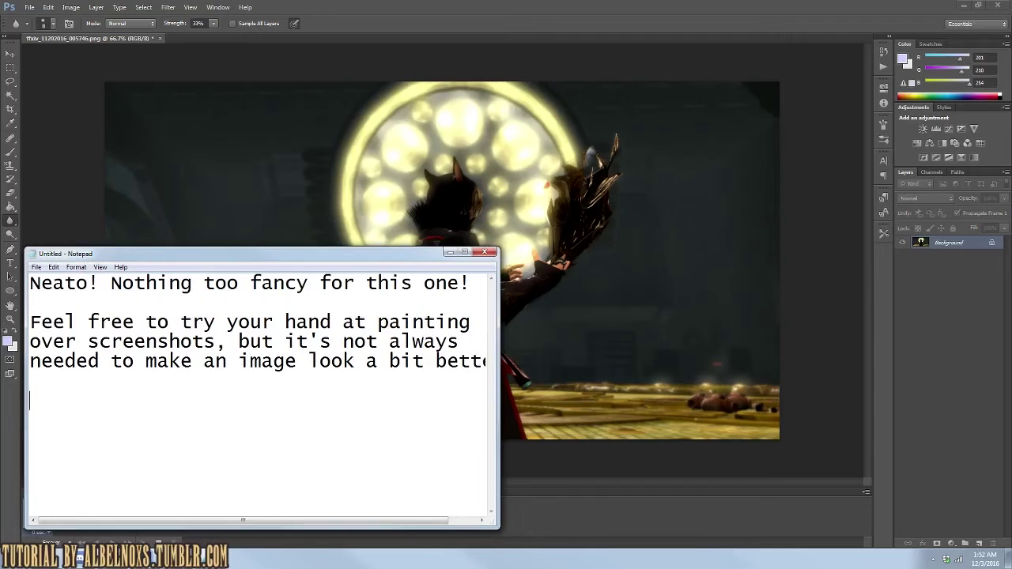
# Step: Promise advanced paint-over lessons someday, apologize for tablet-pen typos, then start a note on lighting levels
pyautogui.write('Maybe some day I')
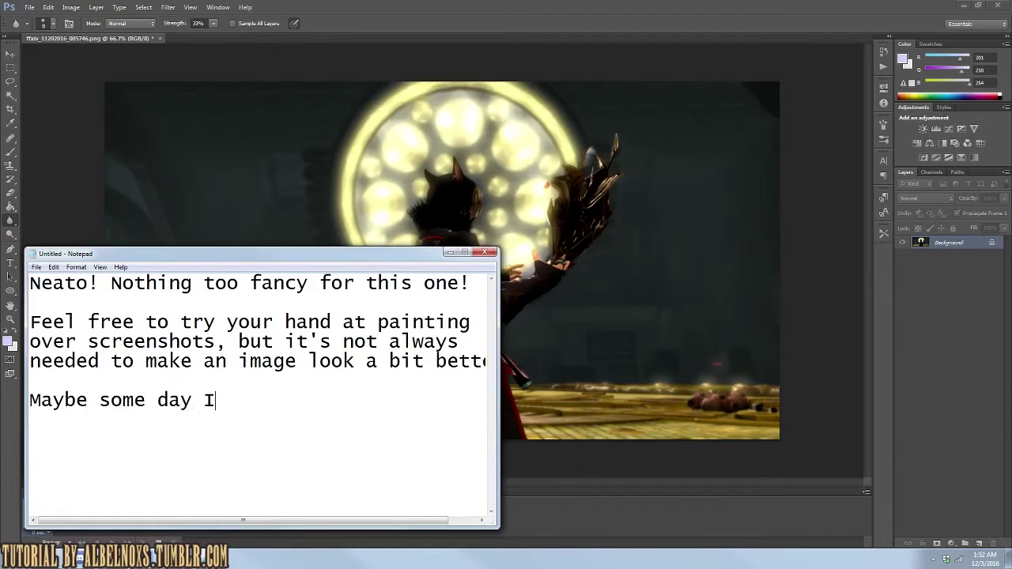
pyautogui.write('have the time to teach')
pyautogui.press('Return')
pyautogui.write('h')
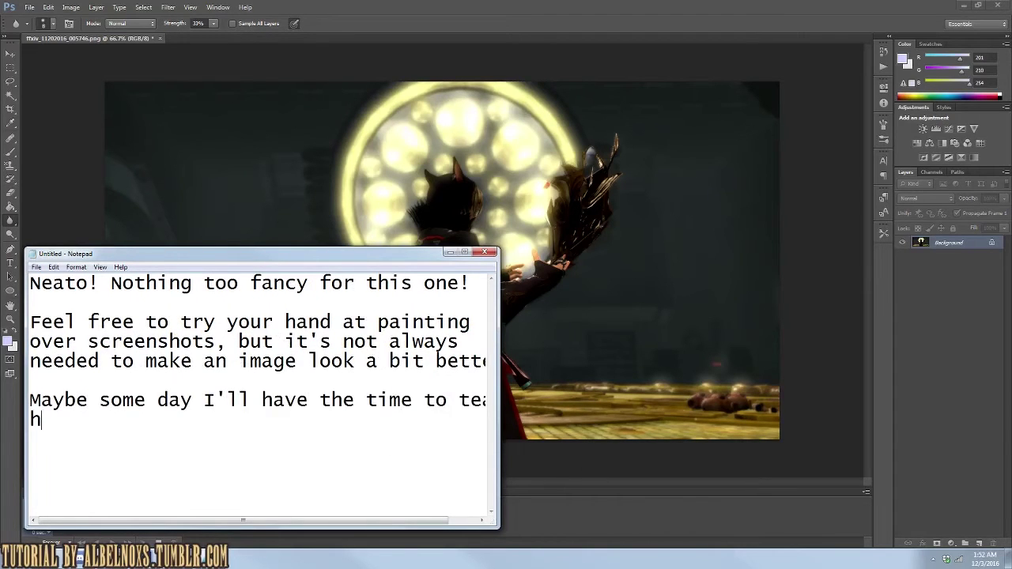
pyautogui.write('ow to do advanced pait ove')
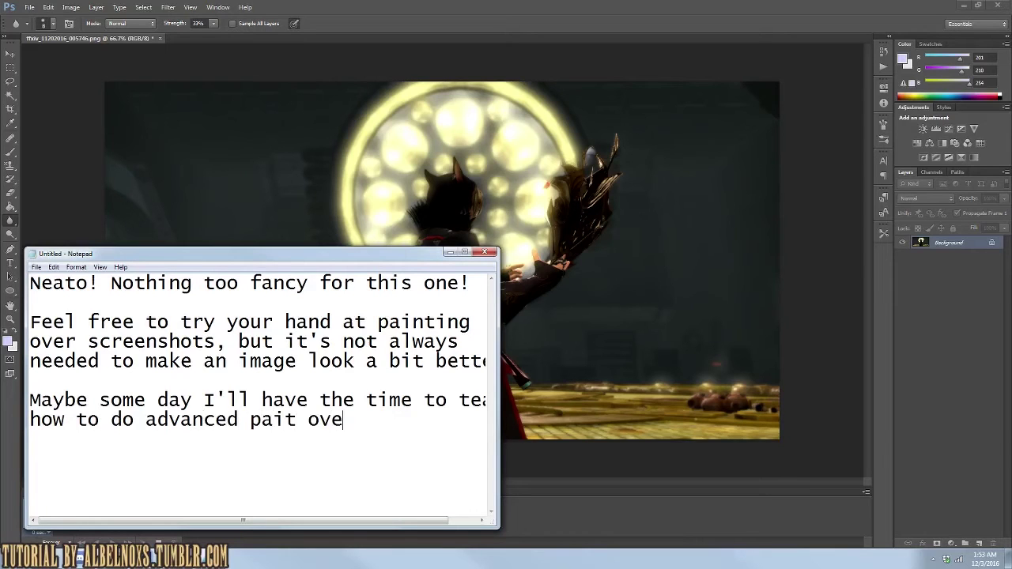
pyautogui.write('nt over')
pyautogui.write('lso again')
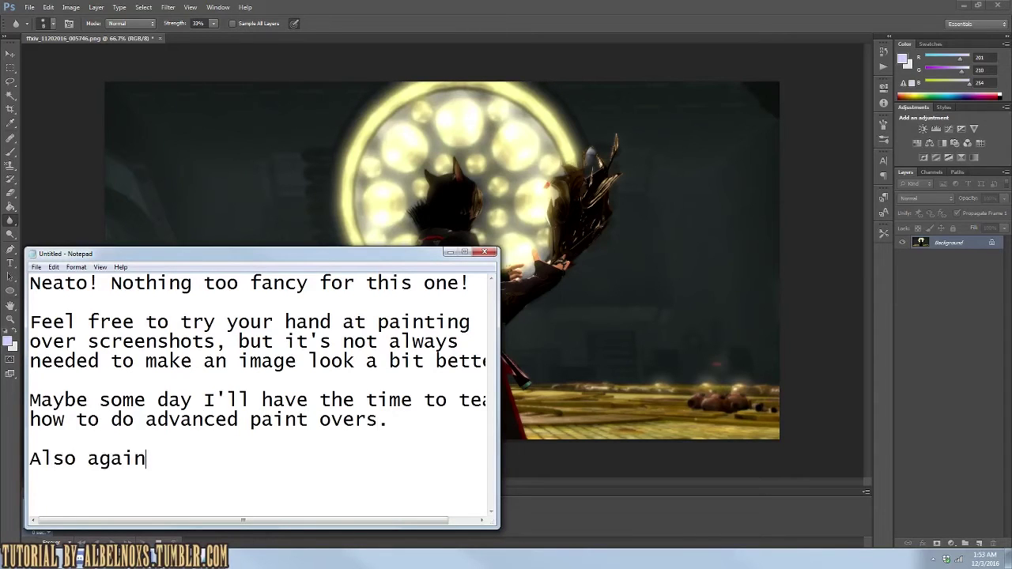
pyautogui.write(' sorry for typos')
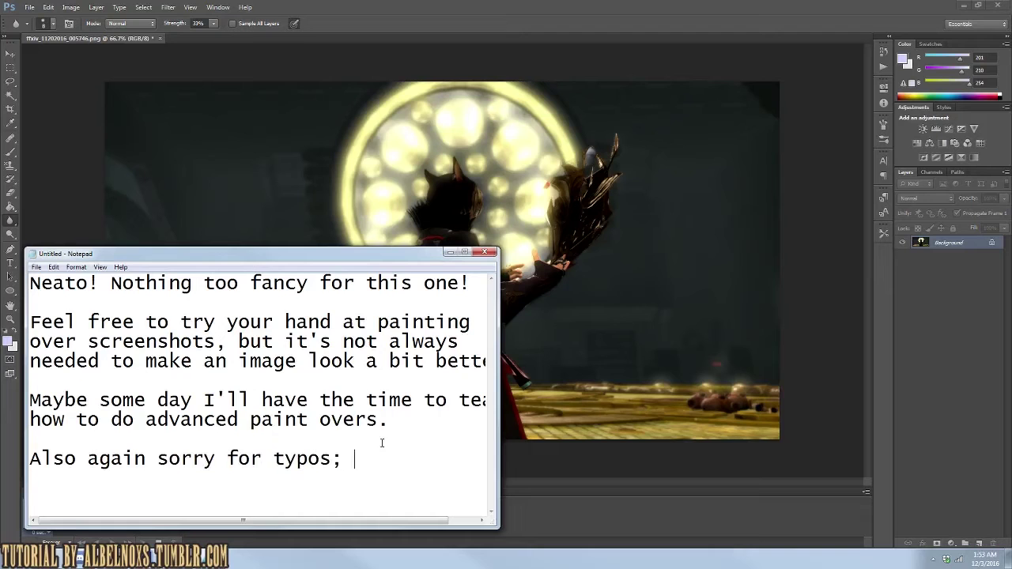
pyautogui.write('hard to type')
pyautogui.press('Return')
pyautogui.write('with a t')
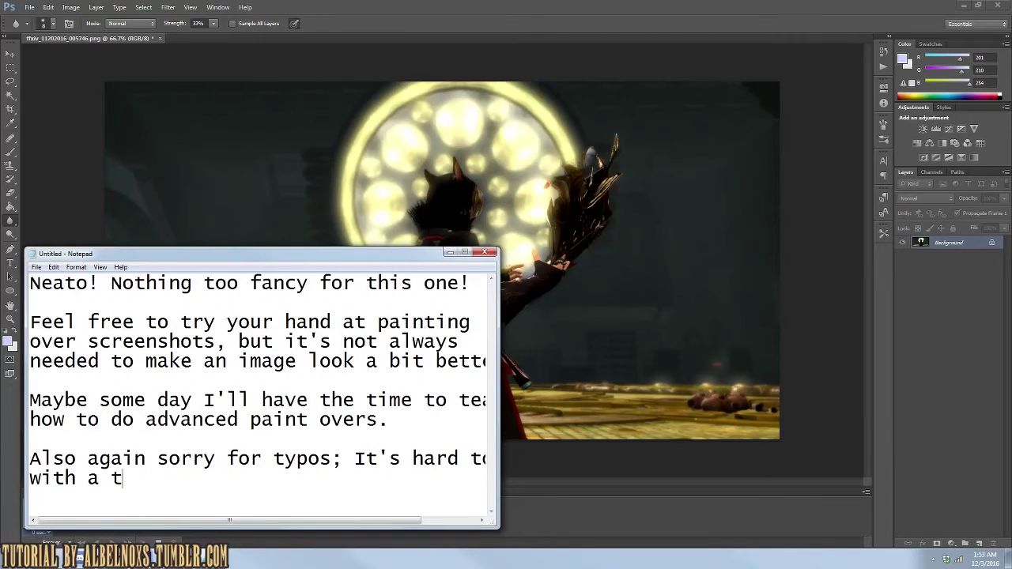
pyautogui.write('ablet pen in hand, haha.')
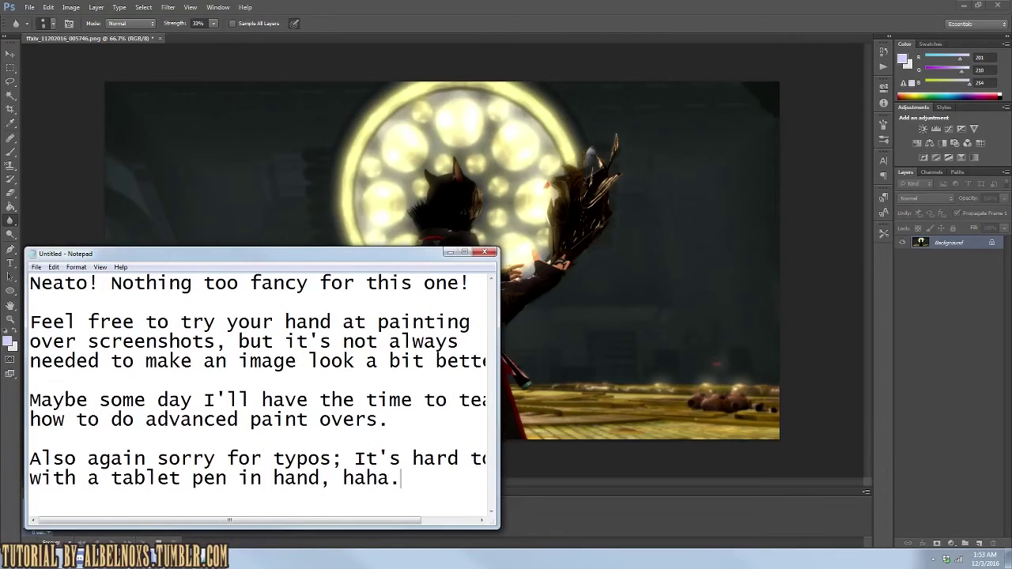
pyautogui.hotkey('ctrl', 'a')
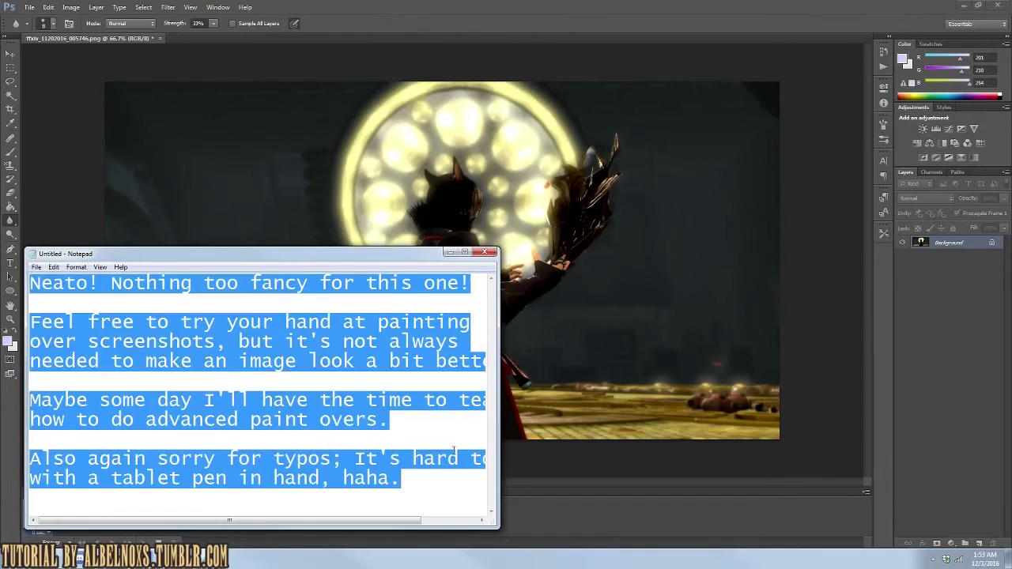
pyautogui.write("Okay, so now we're going to mess with lighting levels by doing")
# Step: Note that the faux HDR effect starts by duplicating the main layer and pressing Ctrl+Shift, then minimize Notepad
pyautogui.press('Return')
pyautogui.write('aux HDR effect')
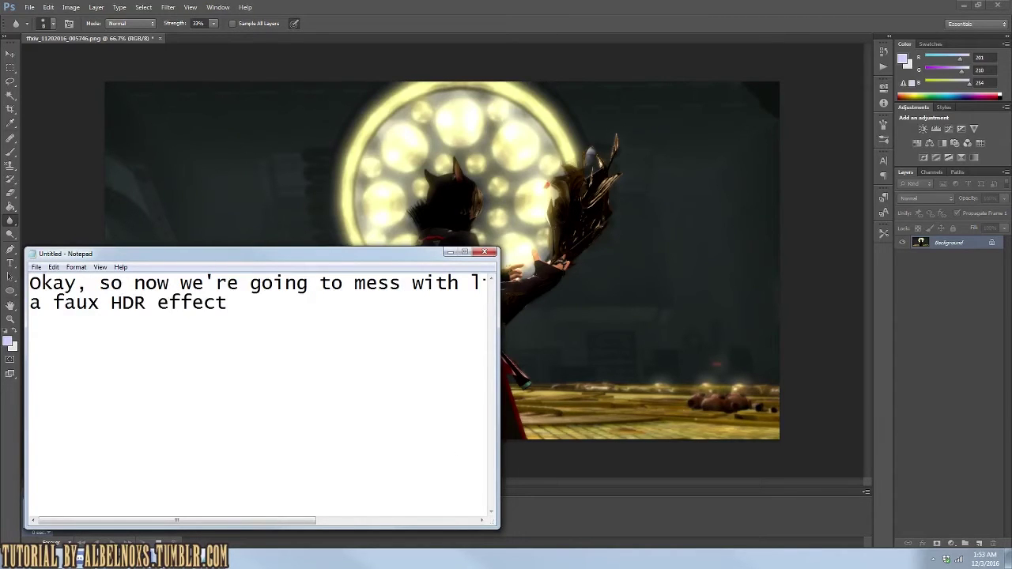
pyautogui.write("Let's duplicate our")
pyautogui.write(' main layer, then hit')
pyautogui.press('Return')
pyautogui.write('RL+ ')
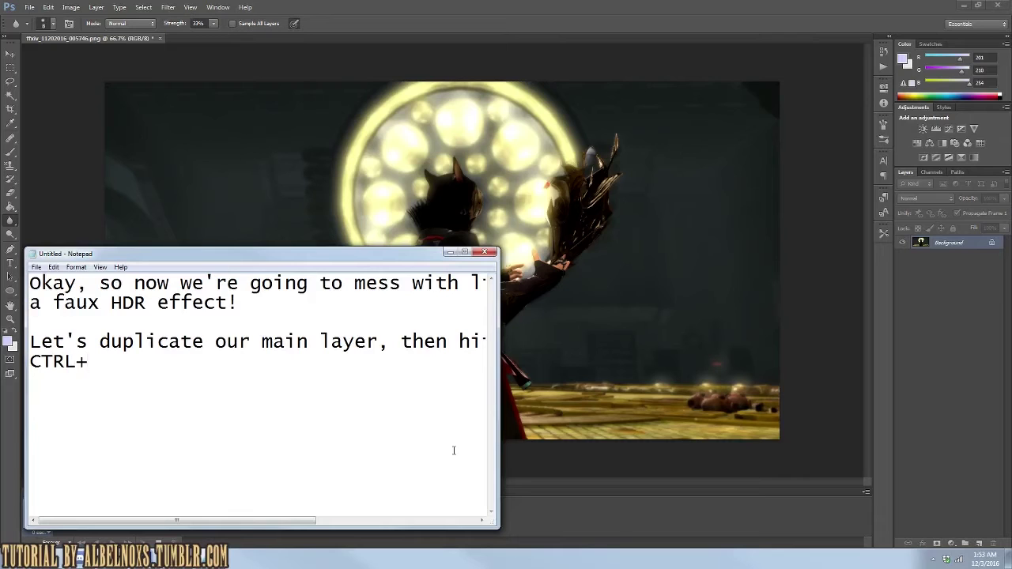
pyautogui.write('Shift + U')
pyautogui.click(450, 252)
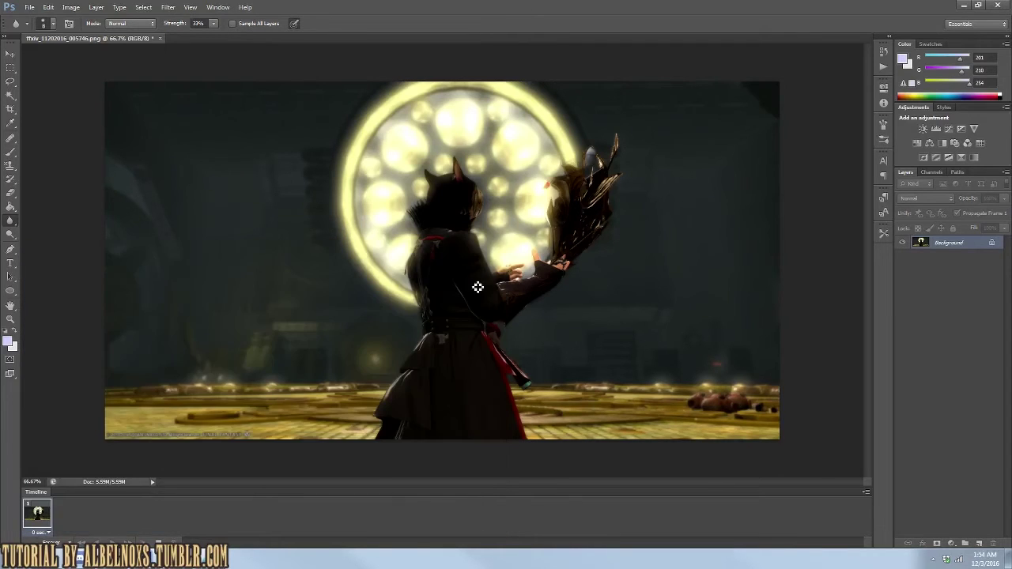
# Step: Duplicate the Background layer and desaturate the copy with Ctrl+Shift+U
pyautogui.click(95, 7)
pyautogui.click(130, 31)
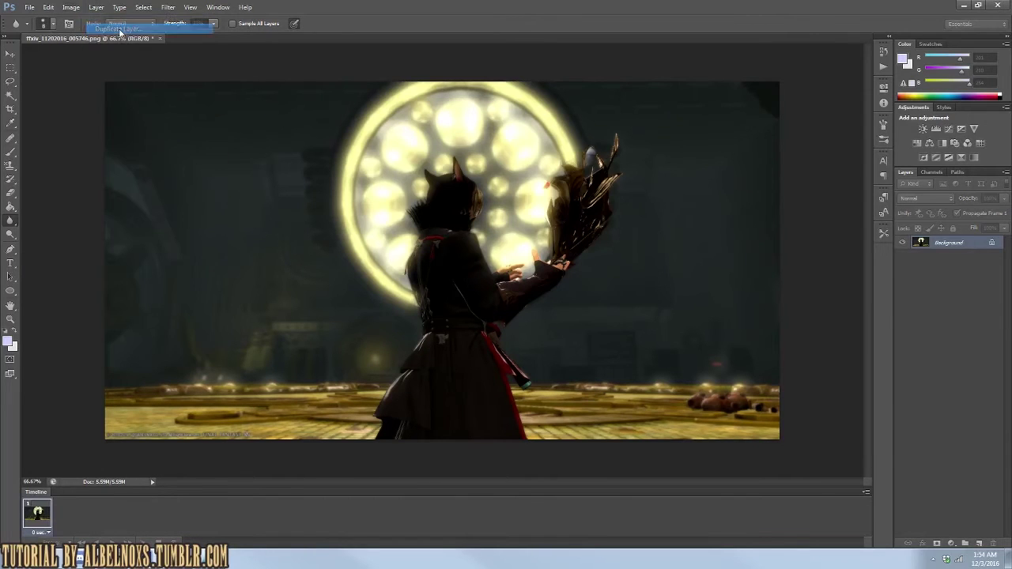
pyautogui.click(595, 174)
pyautogui.hotkey('ctrl', 'shift', 'u')
# Step: Replace the notes with 'WHOA, black and white! Neat, but let's do better' and return to the image
pyautogui.click(233, 562)
pyautogui.hotkey('ctrl', 'a')
pyautogui.write('WHOA, black and w')
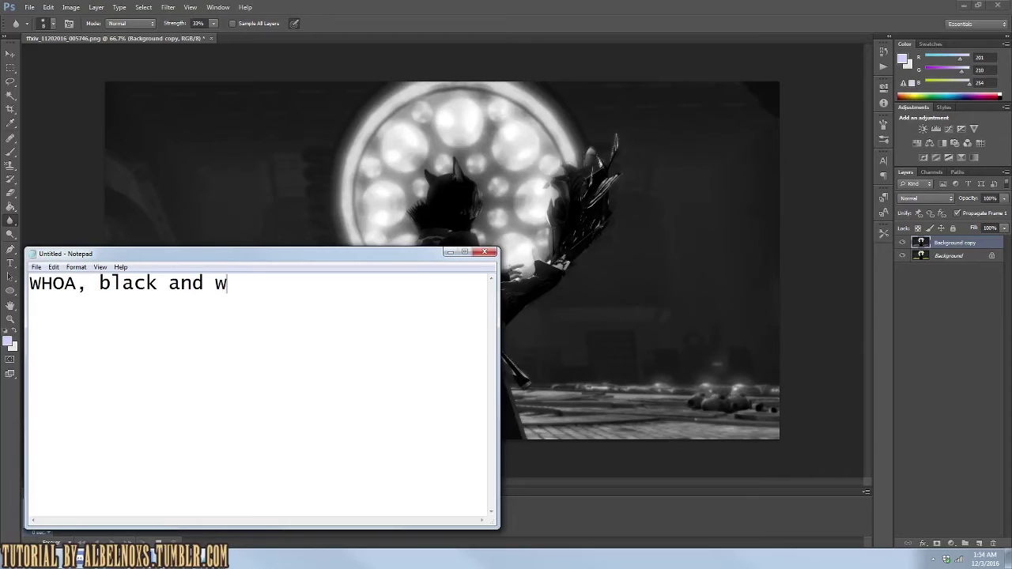
pyautogui.write("hite! Neat, but let's do better.  ")
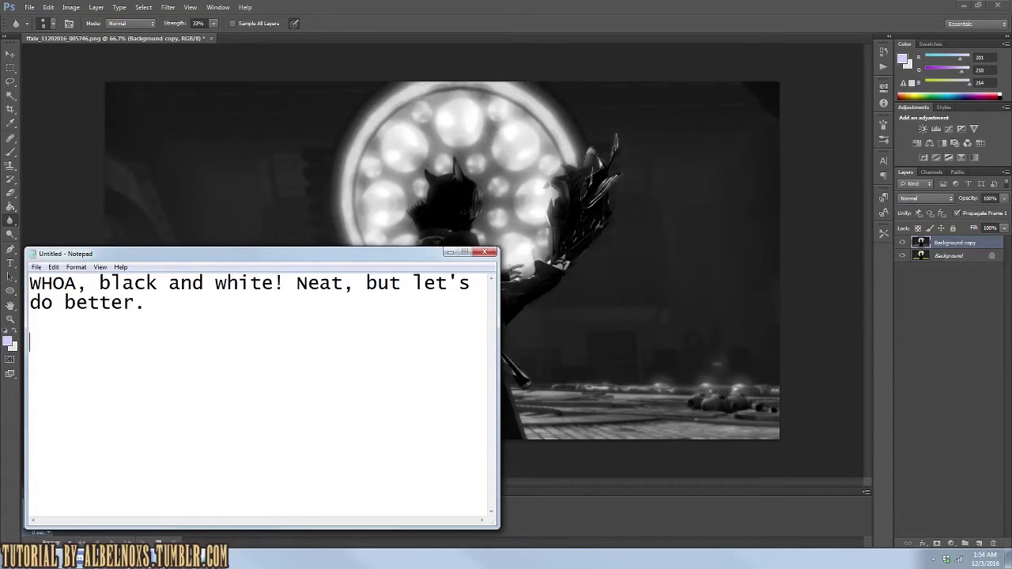
pyautogui.write('After conver')
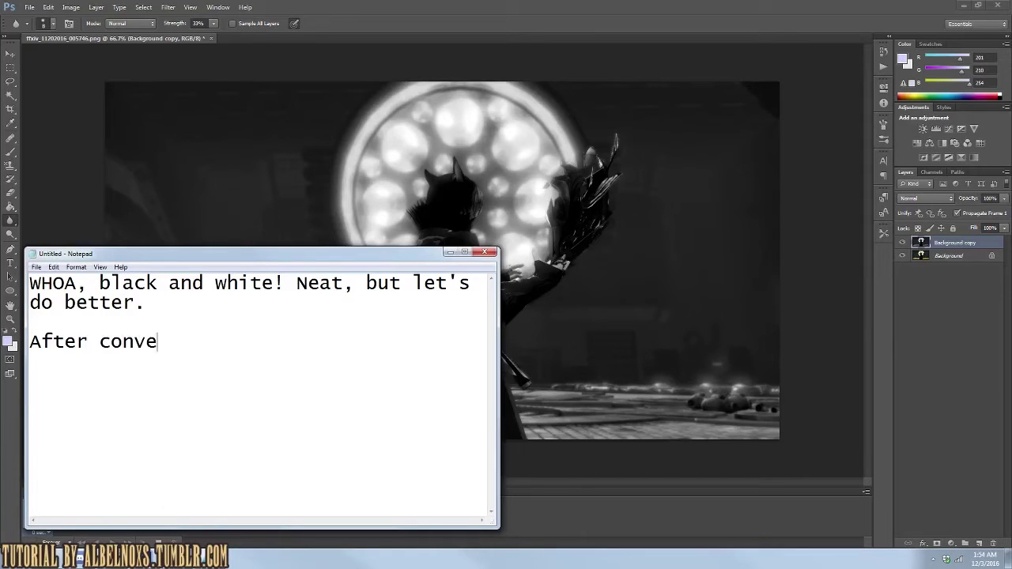
pyautogui.write("ting it to black and white, let's hit CV")
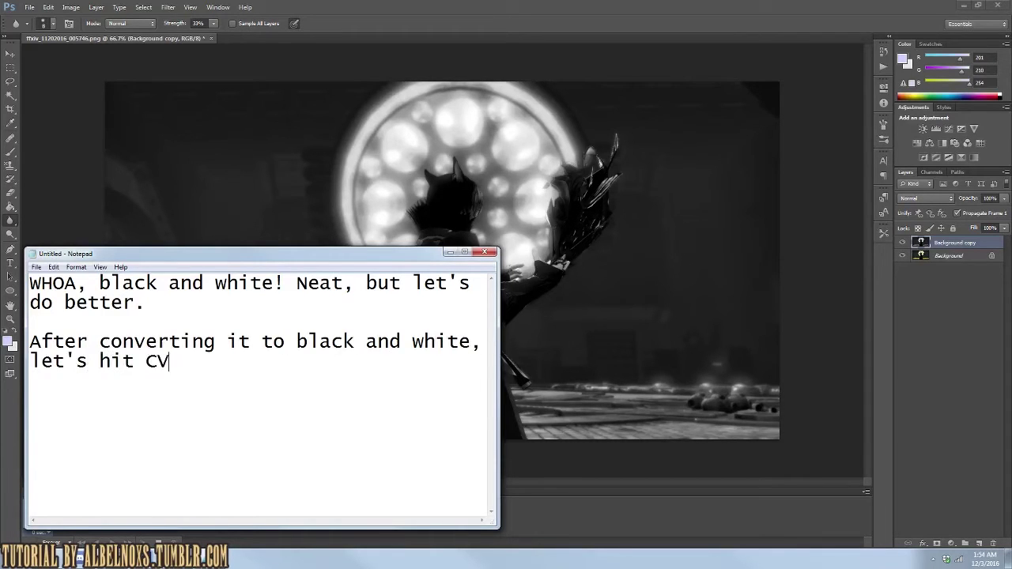
pyautogui.press('BackSpace')
pyautogui.write('TRL+ I')
pyautogui.click(365, 13)
# Step: Invert the greyscale copy layer with Ctrl+I and restart the note with 'WHOA'
pyautogui.hotkey('ctrl', 'i')
pyautogui.click(225, 553)
pyautogui.hotkey('ctrl', 'a')
pyautogui.write('WHOA')
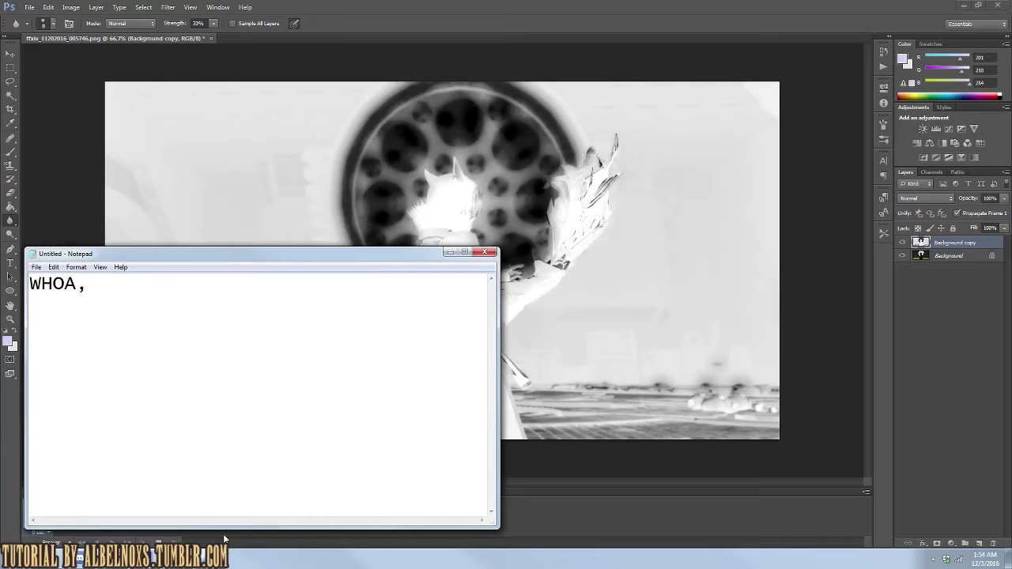
# Step: Explain the layer was greyscaled and inverted, and will be set to Overlay mode
pyautogui.press('Return')
pyautogui.write('So we conv')
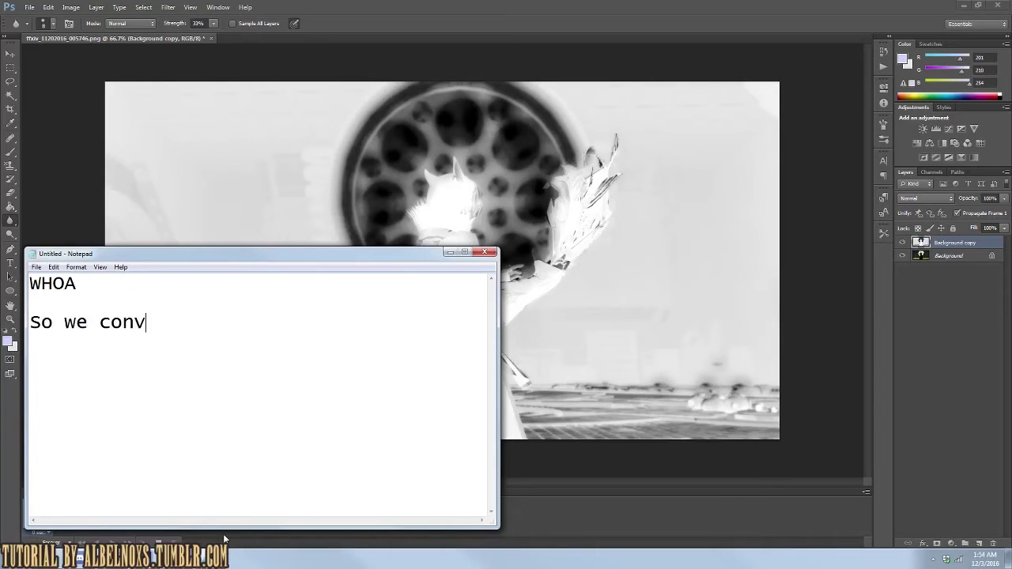
pyautogui.write('erted the layer to greyscale t')
pyautogui.press('Return')
pyautogui.write('erted the colors.  ')
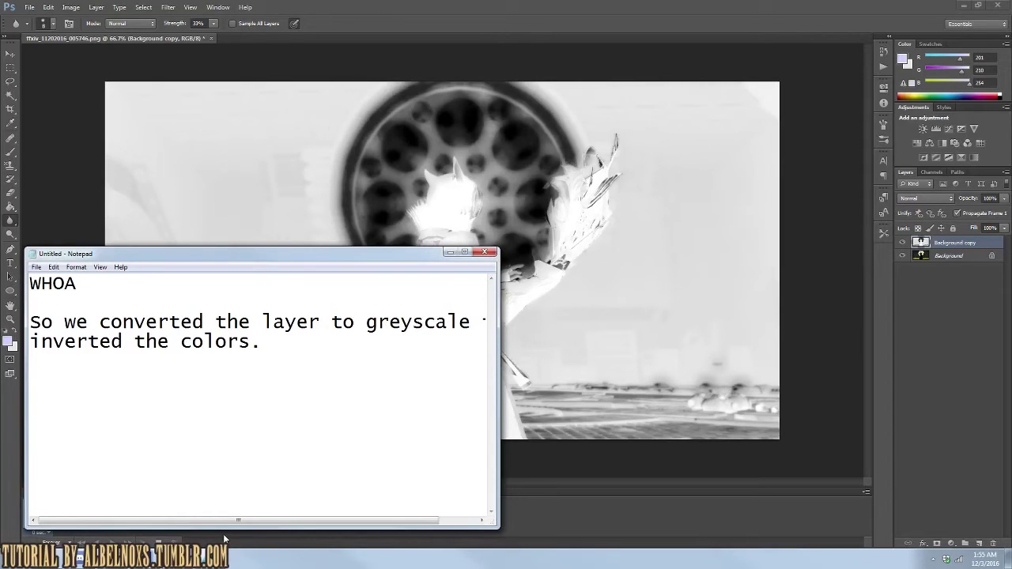
pyautogui.write("Of course we're not going to leave it this way (Un")
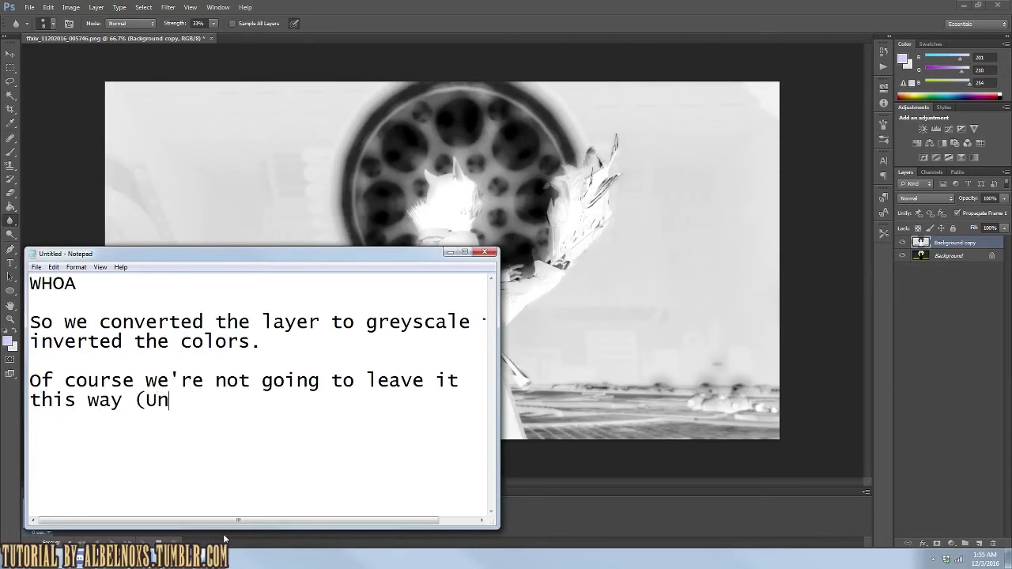
pyautogui.write('less you want to?')
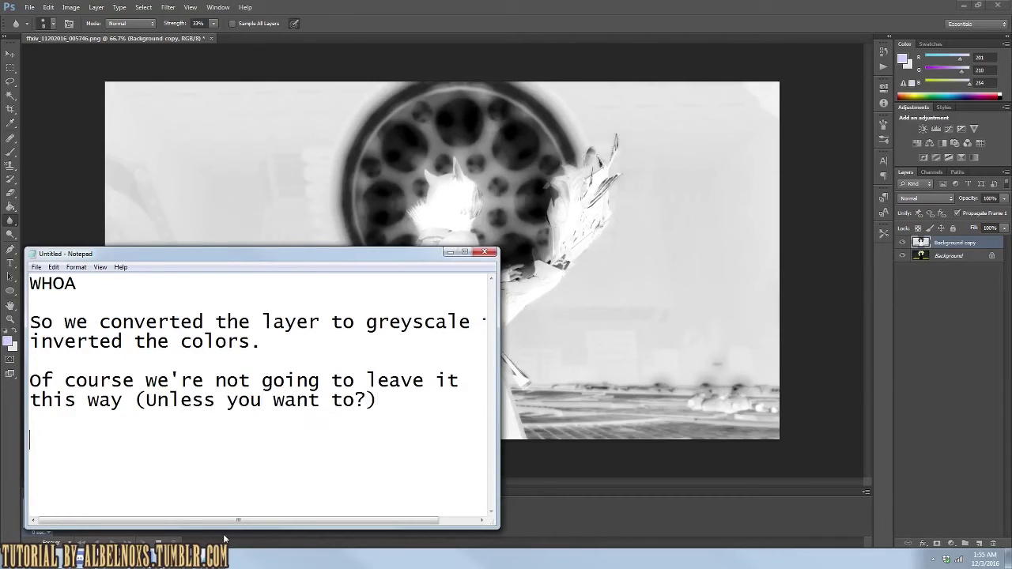
pyautogui.write('gonna se')
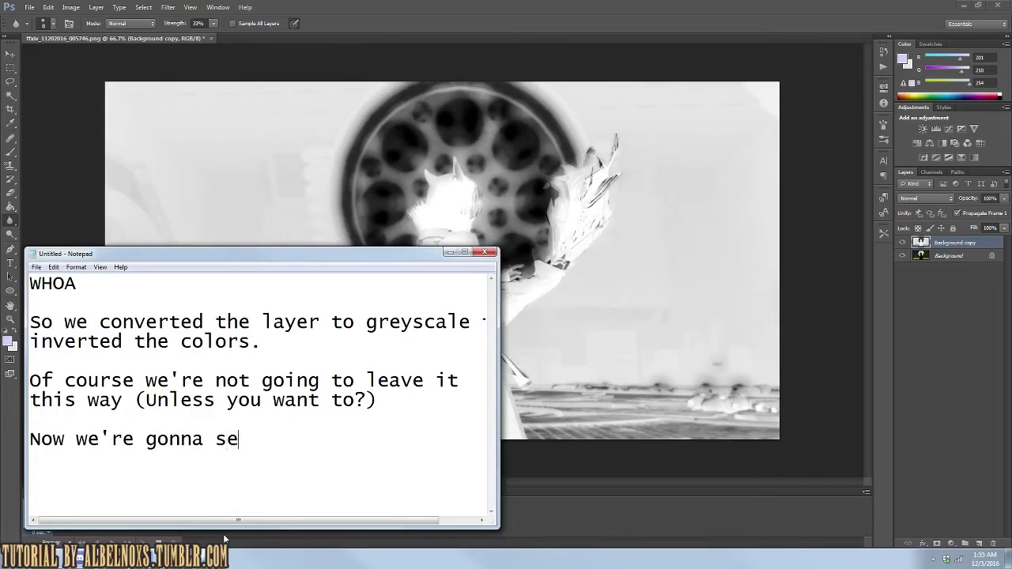
pyautogui.write('t the layer mo')
pyautogui.write('de to PO')
pyautogui.write('Overlay.')
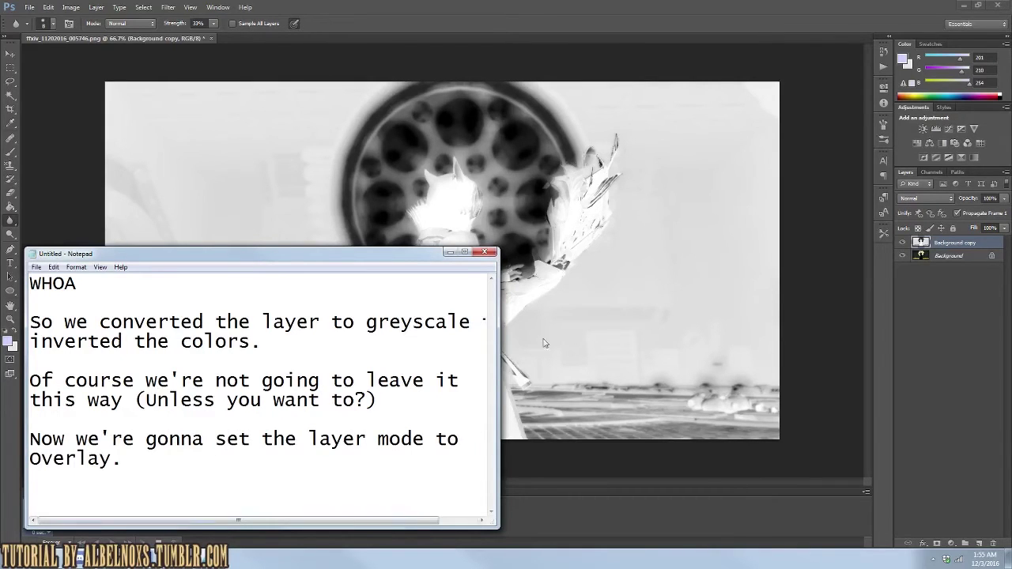
# Step: Set the Background copy layer's blend mode to Overlay and bring the notes back
pyautogui.click(925, 198)
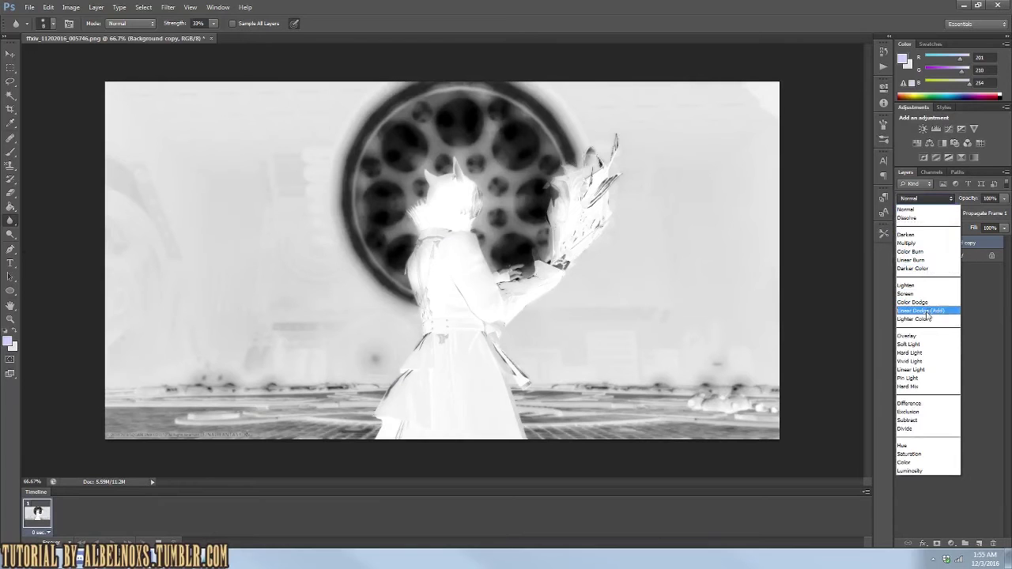
pyautogui.click(919, 338)
pyautogui.click(270, 557)
pyautogui.hotkey('ctrl', 'a')
# Step: Write a note pointing to Filters > Gaussian Blur, saying the right amount depends on the image
pyautogui.write('N')
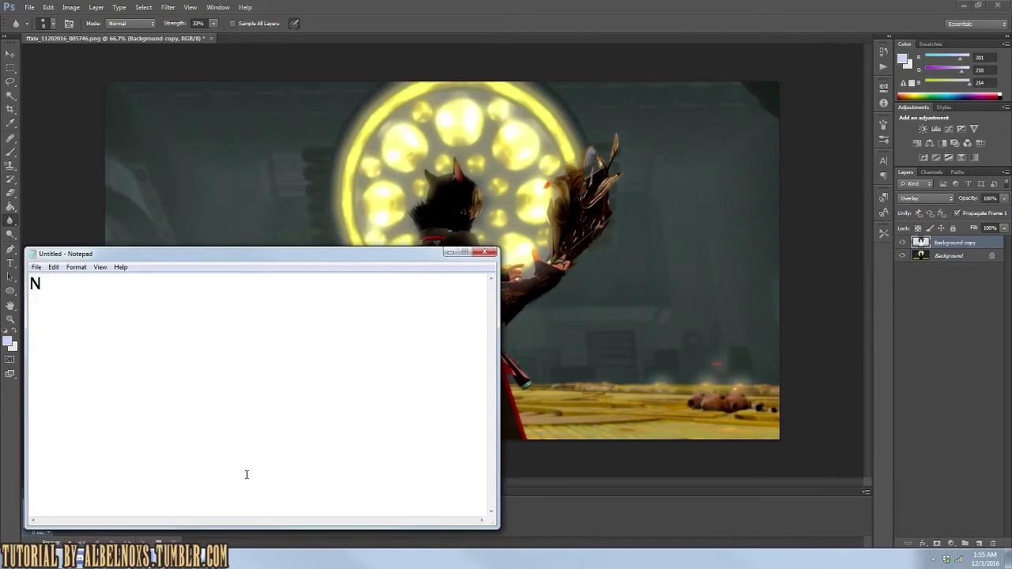
pyautogui.write("ow that we've done that")
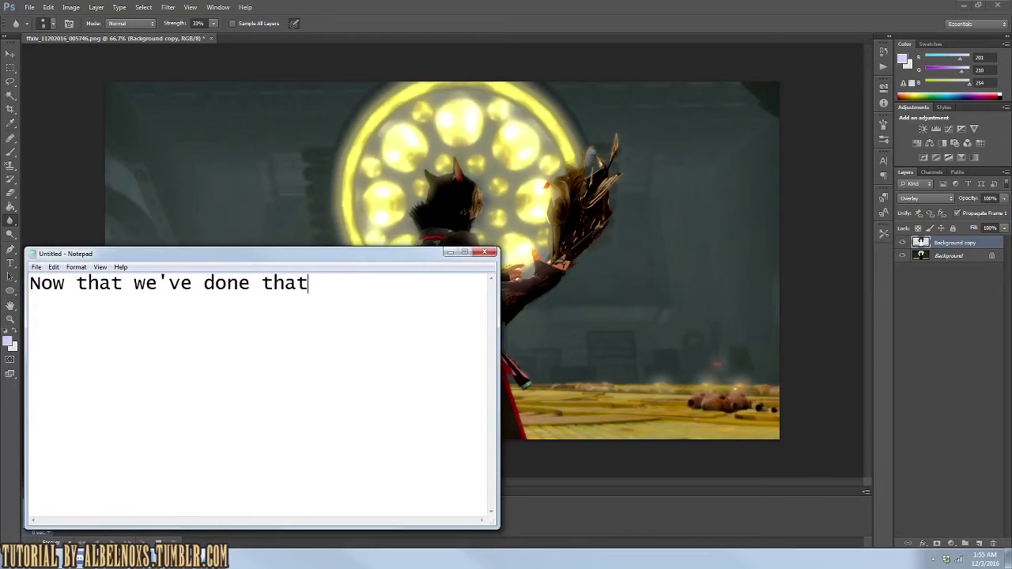
pyautogui.write("t's go back up")
pyautogui.press('Return')
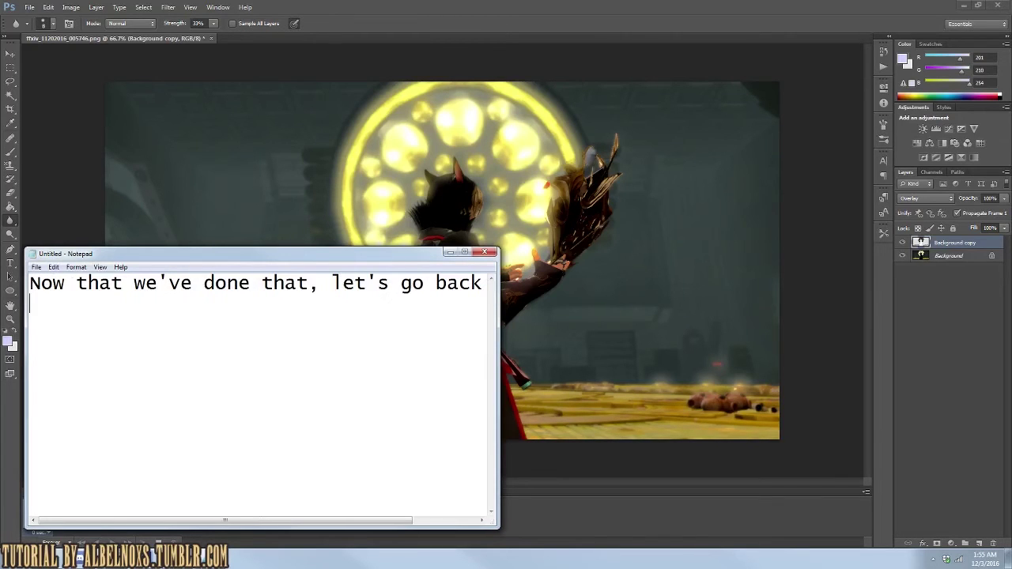
pyautogui.write('Filters > B')
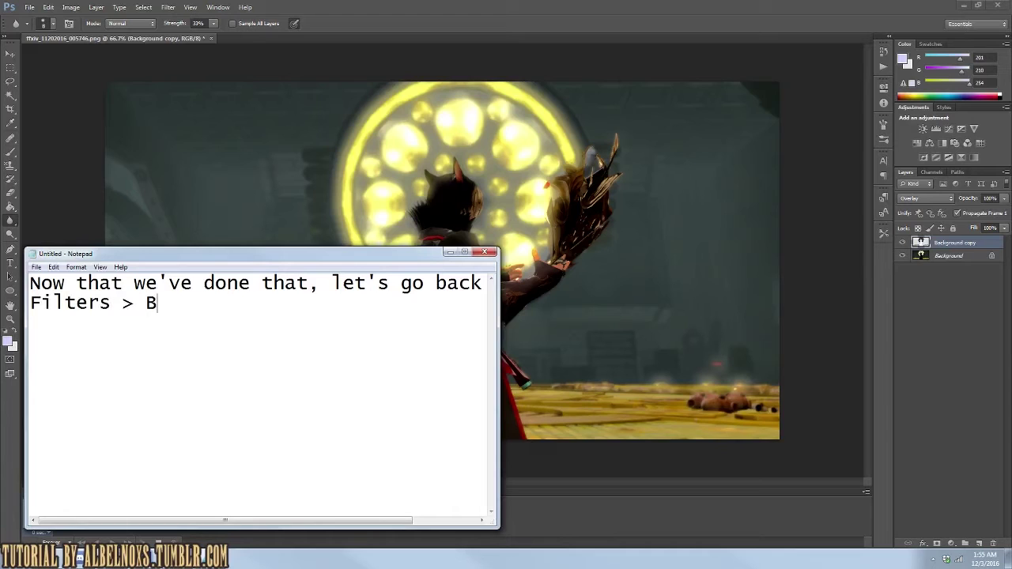
pyautogui.write('lur >Guassian Blur!')
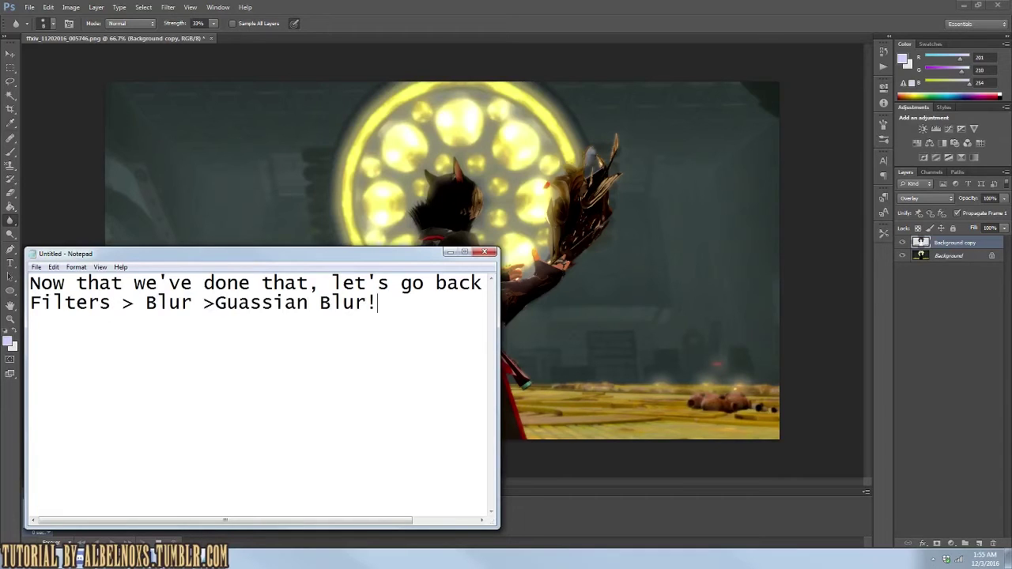
pyautogui.write("ow much you're going to bn")
pyautogui.press('BackSpace')
pyautogui.write('lur')
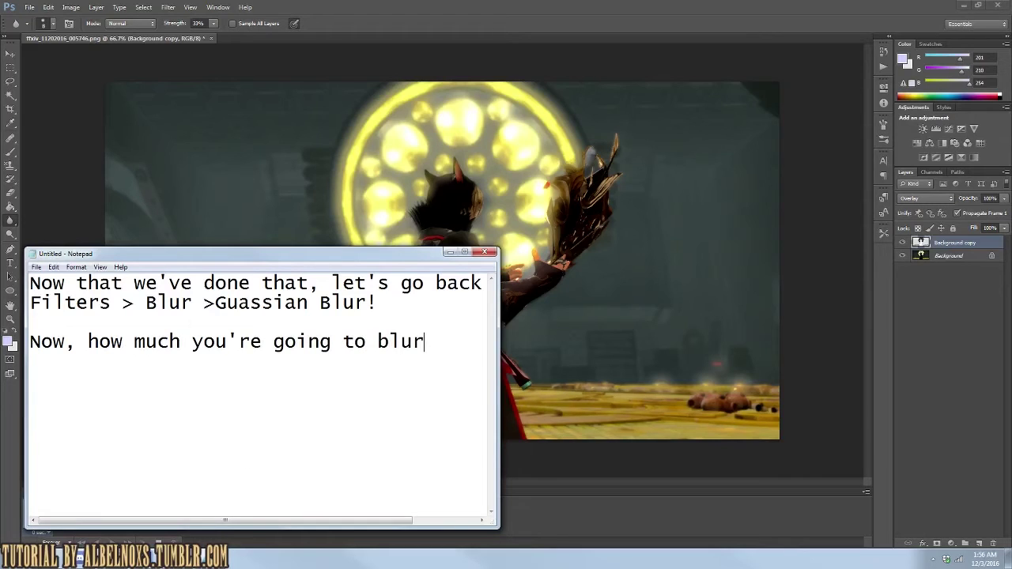
pyautogui.write(' is highly effected by')
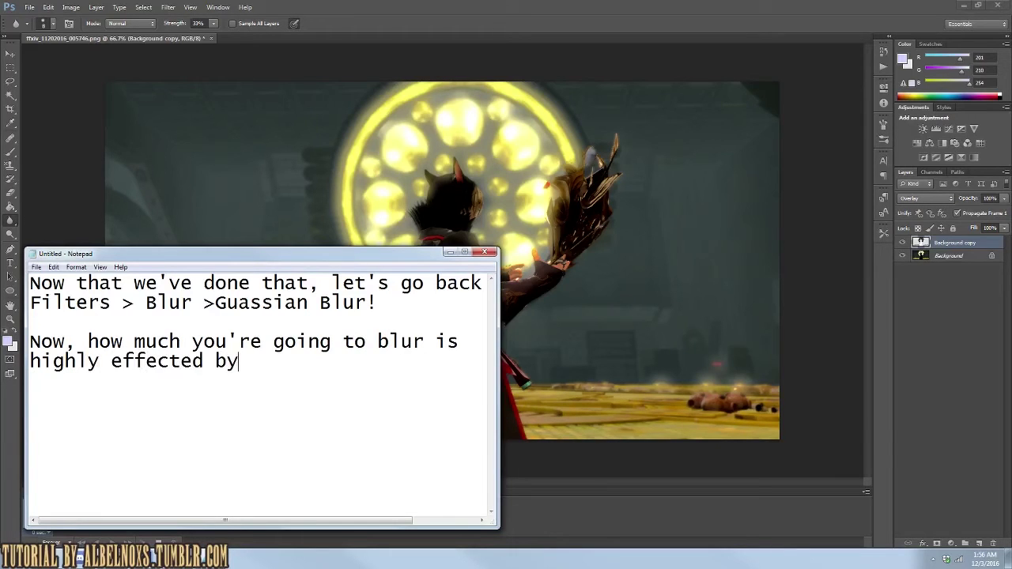
pyautogui.write(' the image itself')
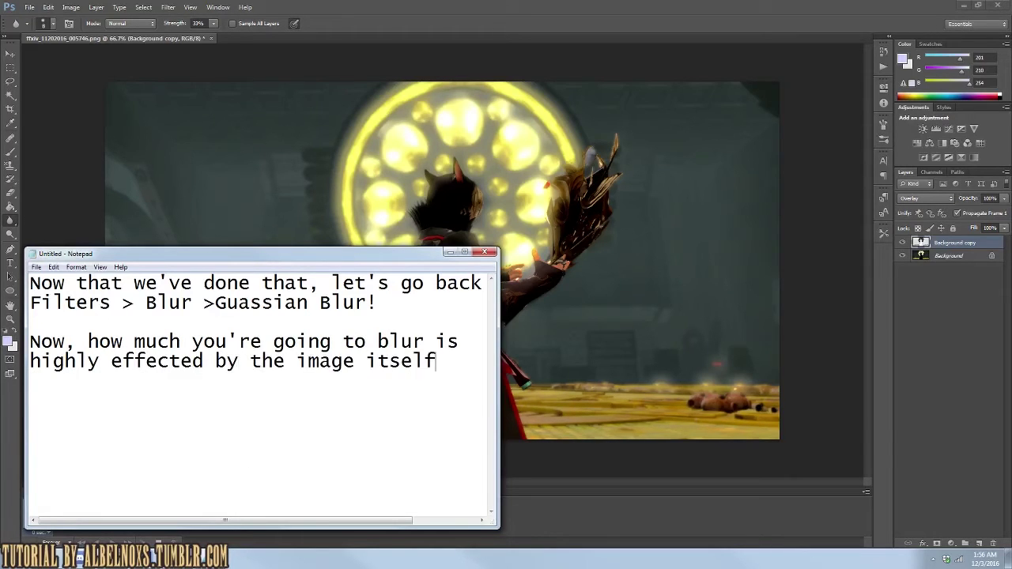
pyautogui.write(' so play around until you think it looks ')
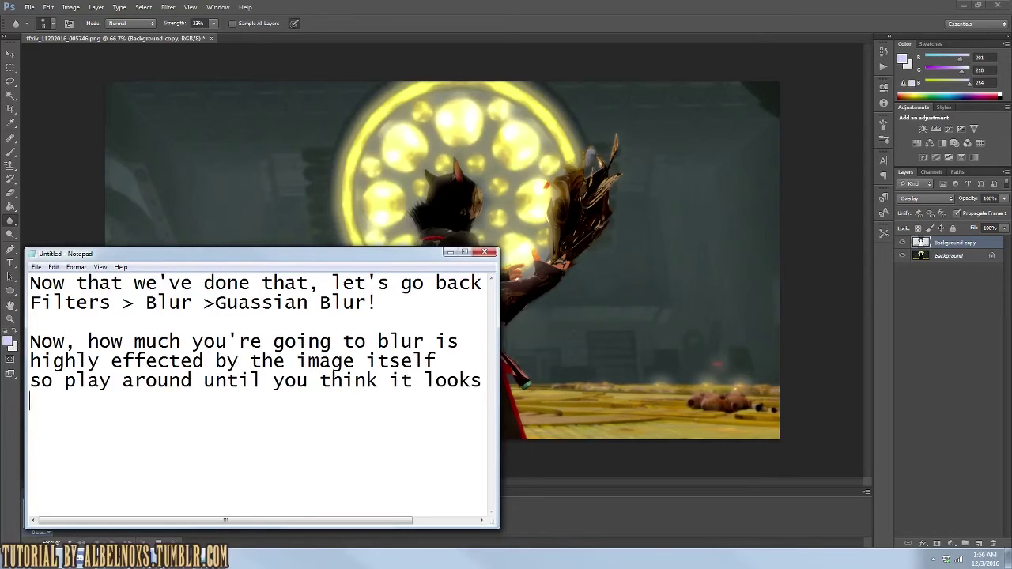
pyautogui.write('"right".')
# Step: Apply a strong Gaussian Blur of about 41 radius to the Overlay copy layer
pyautogui.click(393, 61)
pyautogui.click(168, 7)
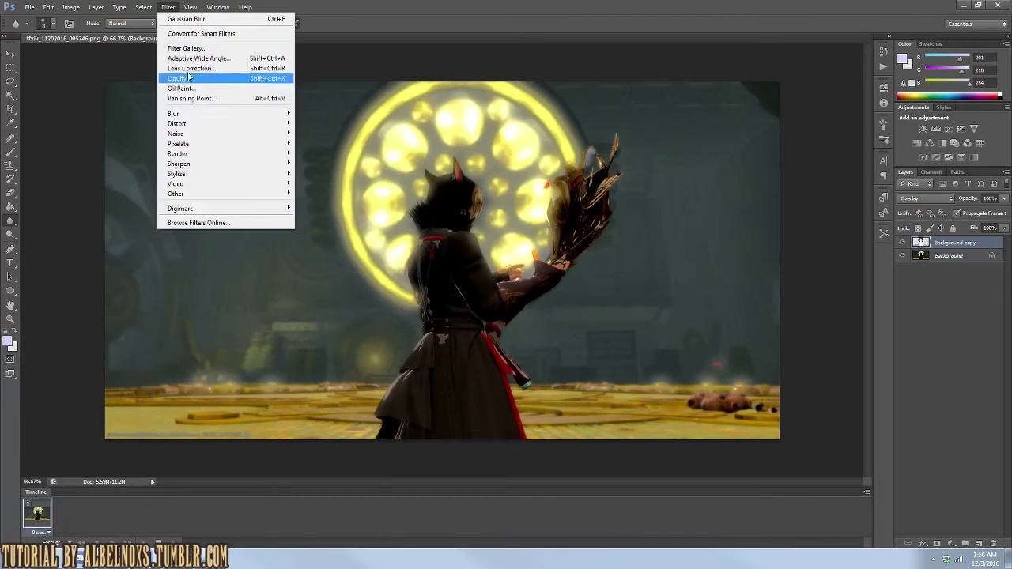
pyautogui.click(107, 190)
pyautogui.moveTo(709, 383)
pyautogui.mouseDown()
pyautogui.moveTo(764, 386)
pyautogui.moveTo(754, 389)
pyautogui.mouseUp()
pyautogui.click(846, 243)
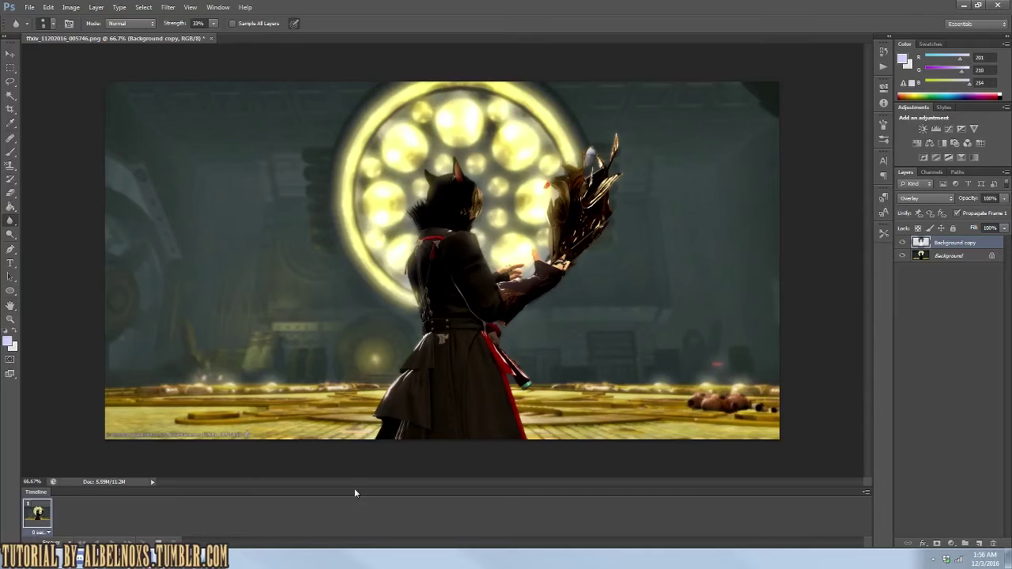
# Step: Note the radius of about 41, explain duplicating the original above the Overlay layer, and select Background
pyautogui.hotkey('alt', 'Tab')
pyautogui.write('I ended up at a')
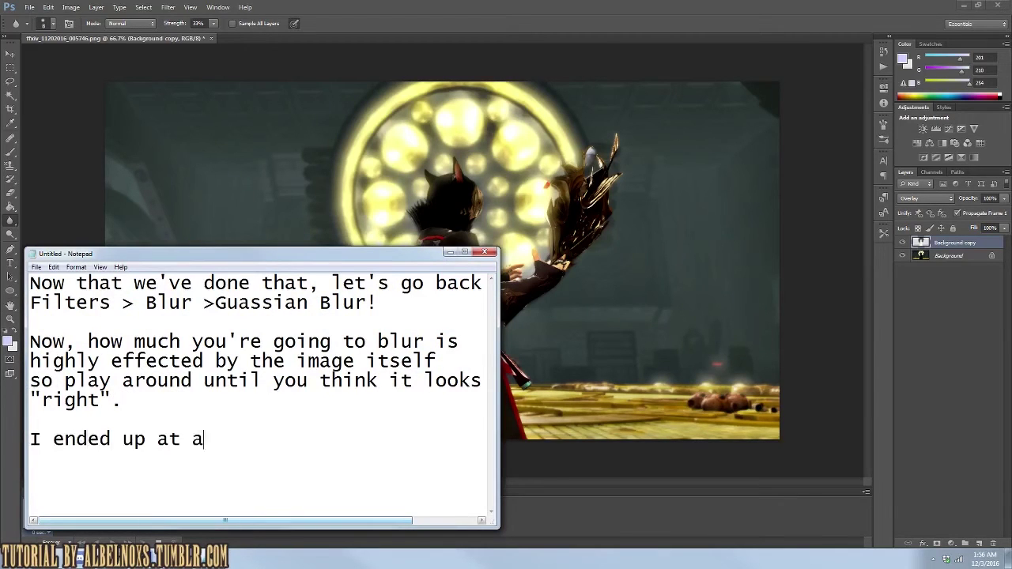
pyautogui.write('bout 41q')
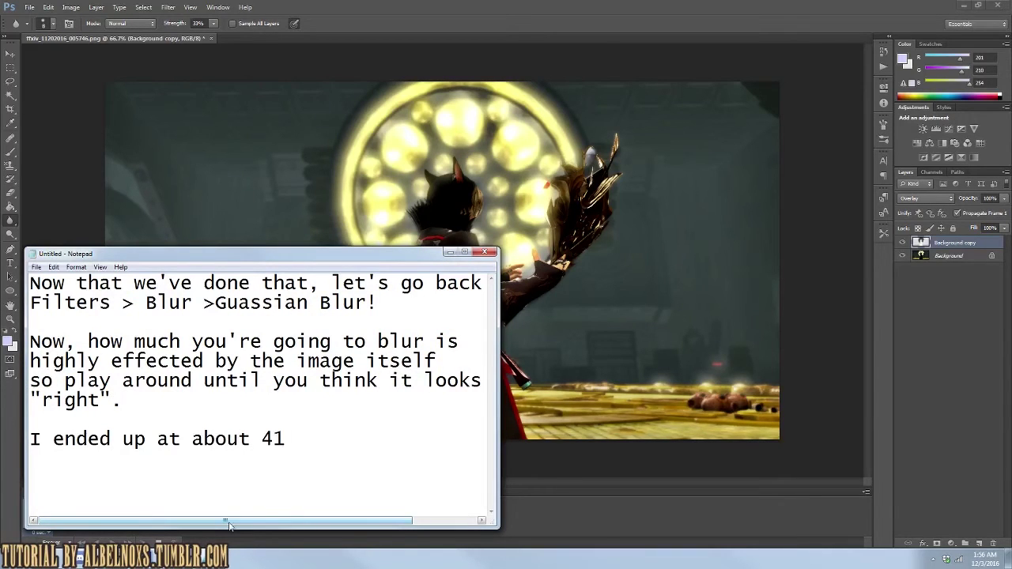
pyautogui.hotkey('ctrl', 'a')
pyautogui.write("Now we're going to ")
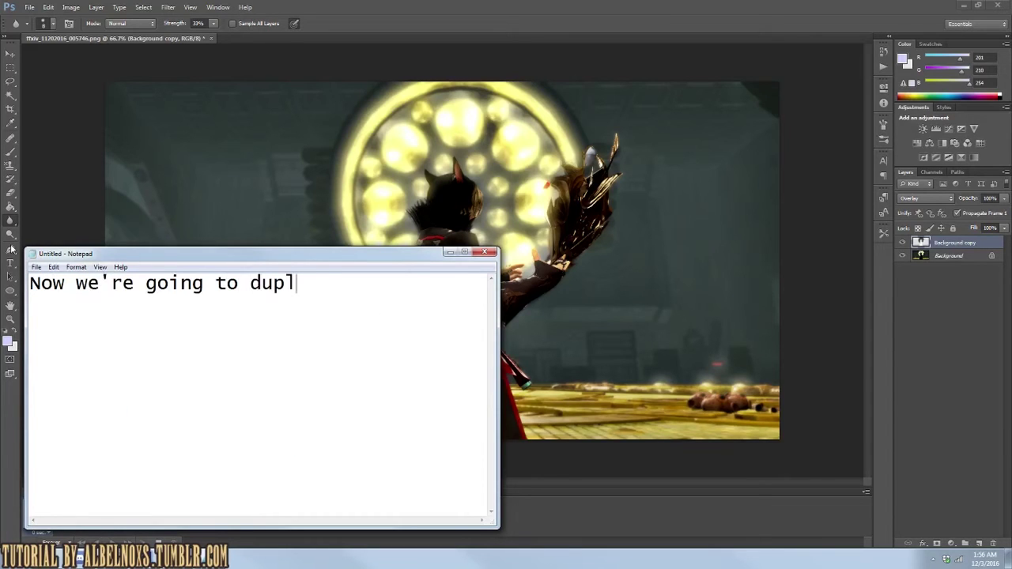
pyautogui.write('cate the ')
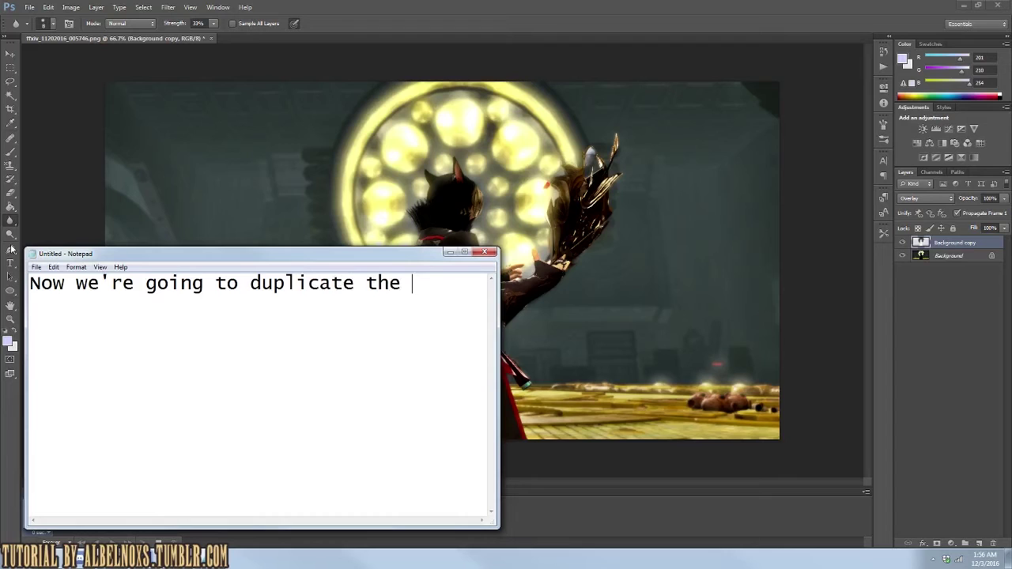
pyautogui.write('riginal')
pyautogui.press('Return')
pyautogui.write('again')
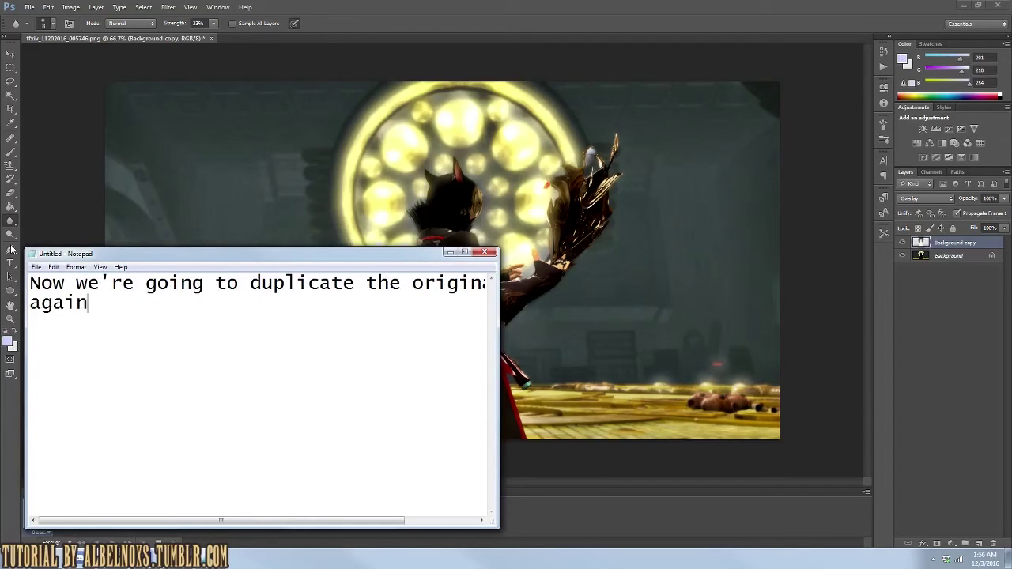
pyautogui.write(' and place it above th')
pyautogui.write('erlay layer we just made!')
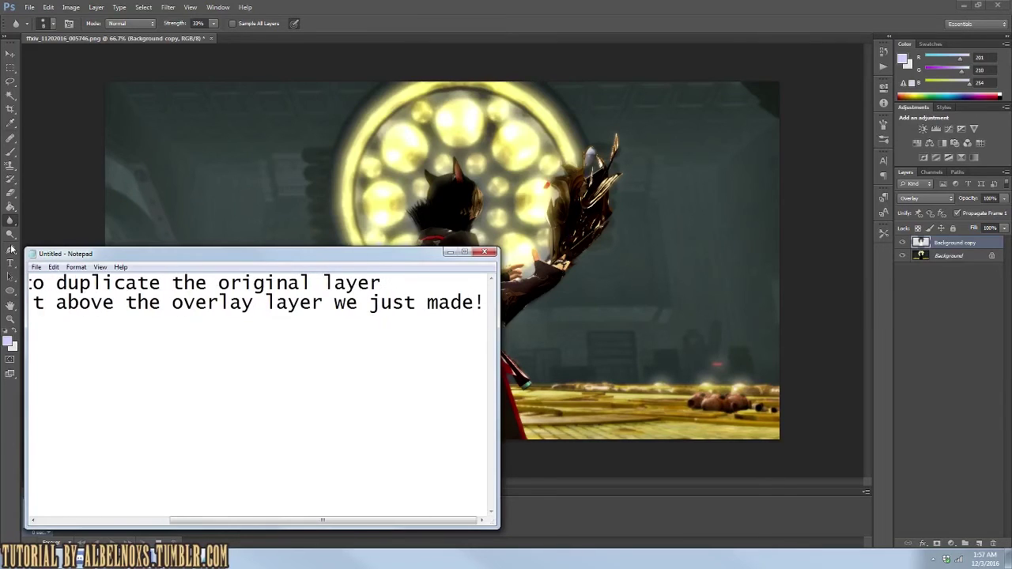
pyautogui.click(949, 255)
# Step: Duplicate the Background layer as Background copy 2
pyautogui.click(96, 7)
pyautogui.click(115, 34)
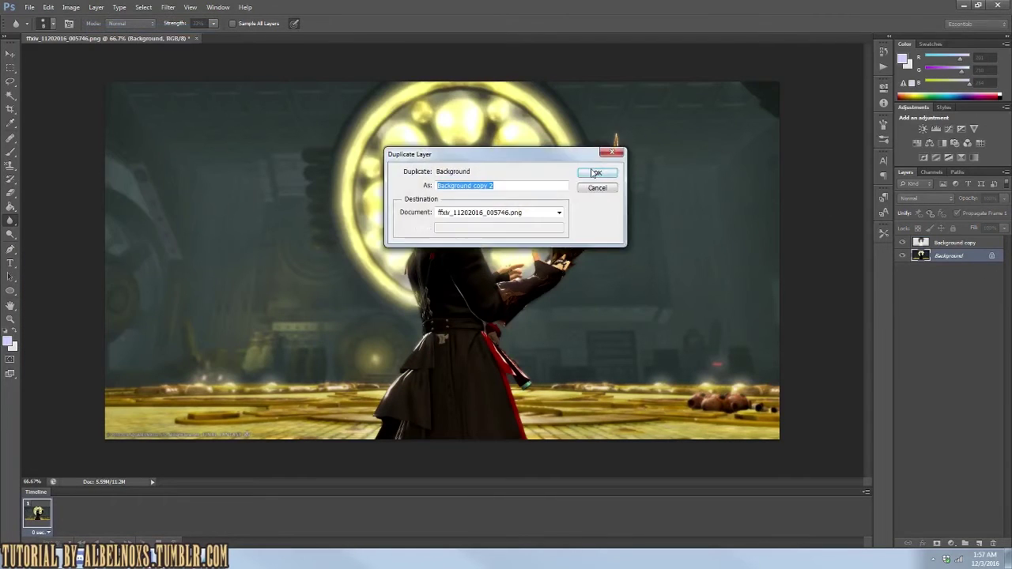
pyautogui.click(594, 172)
# Step: Write a note to set the layer mode to Vivid Light and reduce opacity until it looks good
pyautogui.click(231, 563)
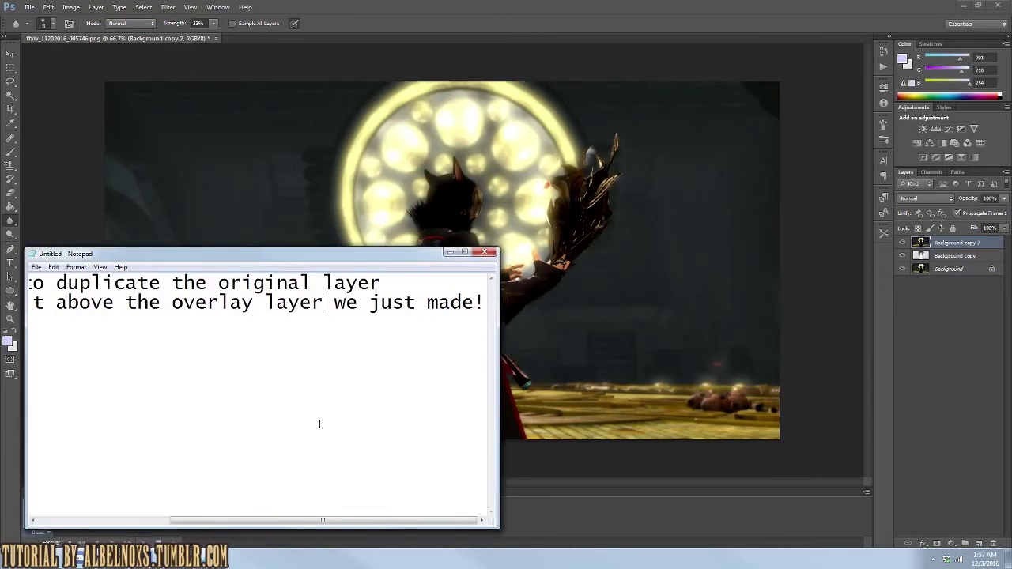
pyautogui.hotkey('ctrl', 'a')
pyautogui.write('Set the layer mode t')
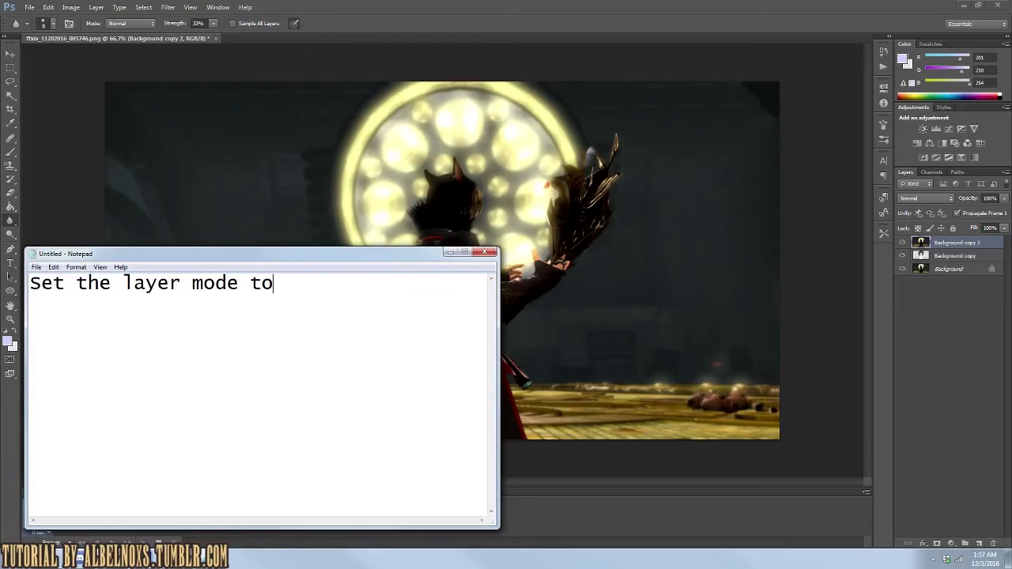
pyautogui.write(' light')
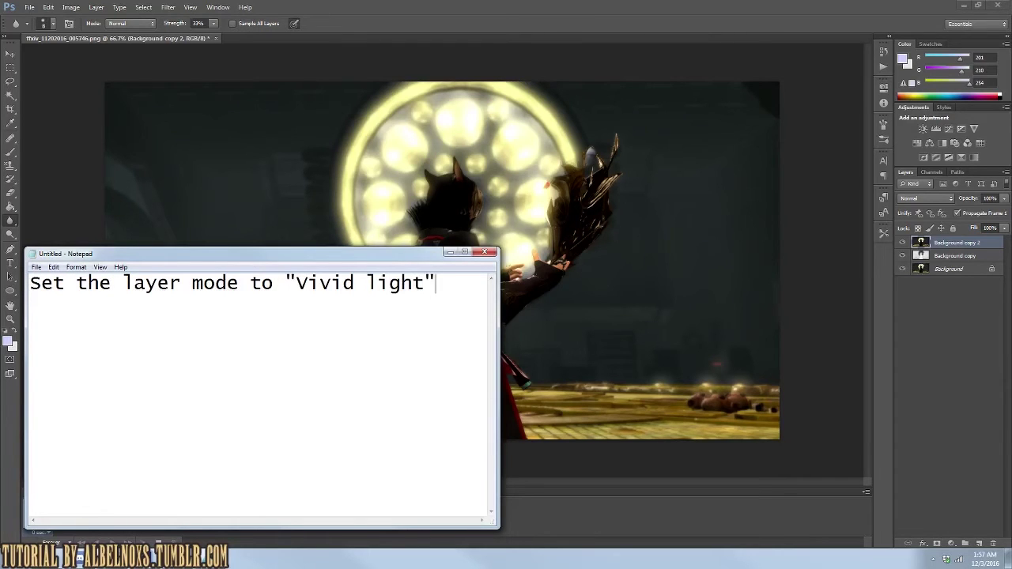
pyautogui.write('then redu')
pyautogui.press('BackSpace')
pyautogui.press('BackSpace')
pyautogui.press('BackSpace')
pyautogui.press('Return')
pyautogui.write('opacity until it looks "good"!')
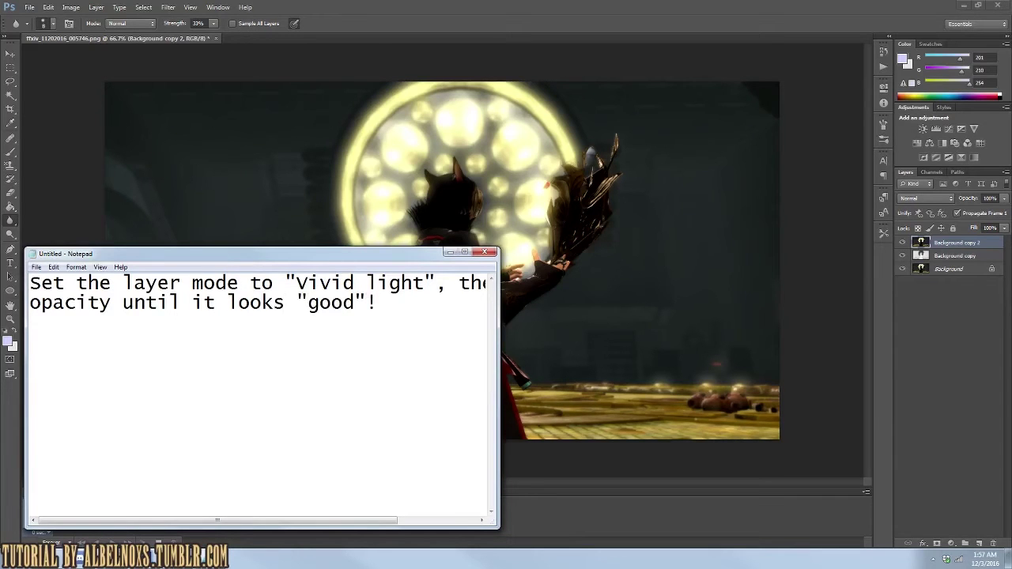
# Step: Blend Background copy 2 in Vivid Light and lower its opacity to roughly 10-16%
pyautogui.click(596, 34)
pyautogui.click(925, 198)
pyautogui.click(921, 361)
pyautogui.moveTo(1003, 198); pyautogui.dragTo(958, 212)
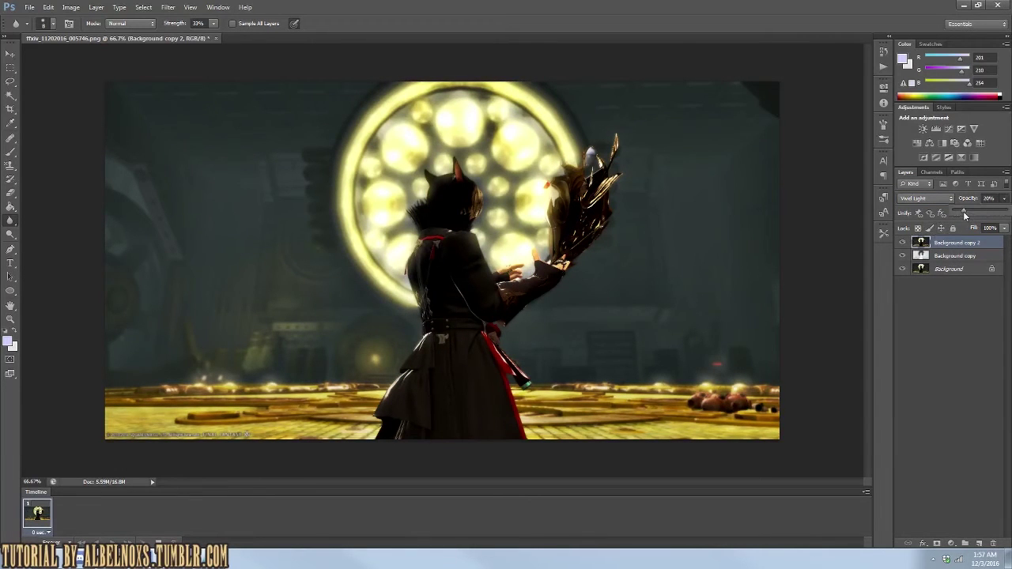
pyautogui.moveTo(958, 211); pyautogui.dragTo(961, 208)
# Step: Try Hard Light, Soft Light and 49% opacity, then return the copy to Vivid Light
pyautogui.click(925, 198)
pyautogui.click(924, 358)
pyautogui.click(922, 198)
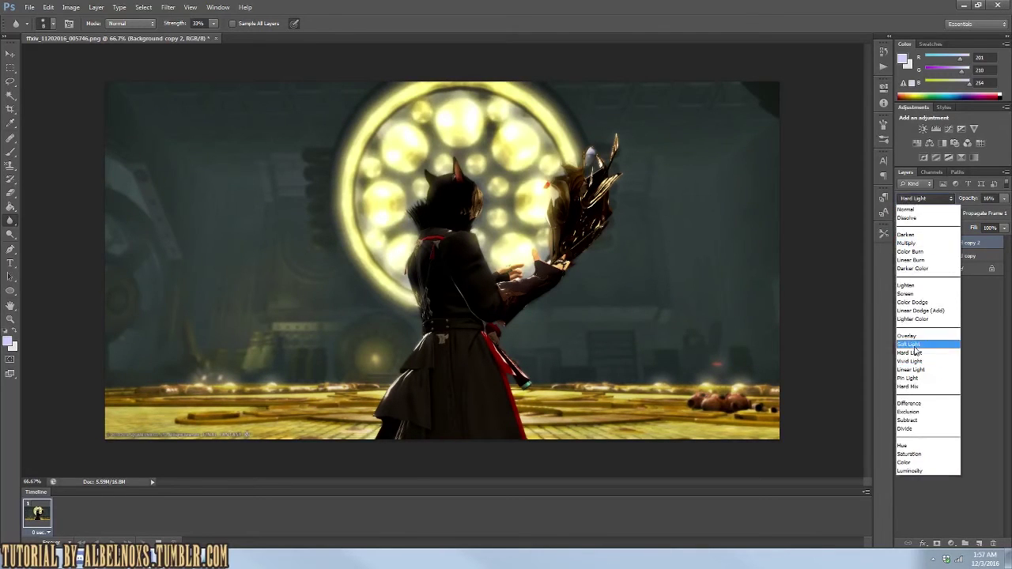
pyautogui.click(924, 344)
pyautogui.click(1003, 199)
pyautogui.moveTo(979, 213); pyautogui.dragTo(962, 215)
pyautogui.click(925, 198)
pyautogui.click(924, 371)
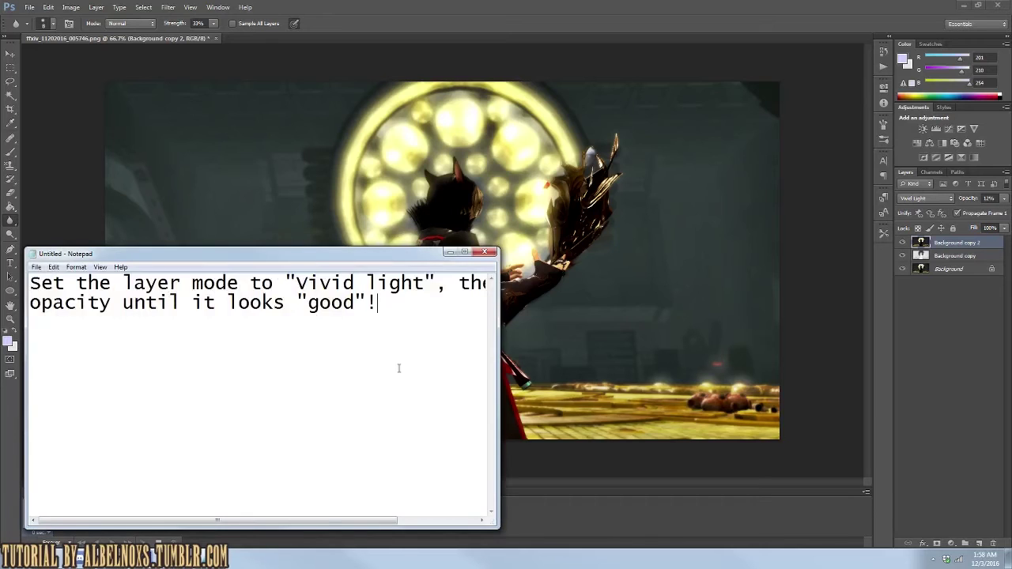
# Step: Replace the notes with 'Looking pretty snazzy!' and a line about adding another layer on top
pyautogui.hotkey('ctrl', 'a')
pyautogui.press('BackSpace')
pyautogui.write('Looking pretty snazzy!')
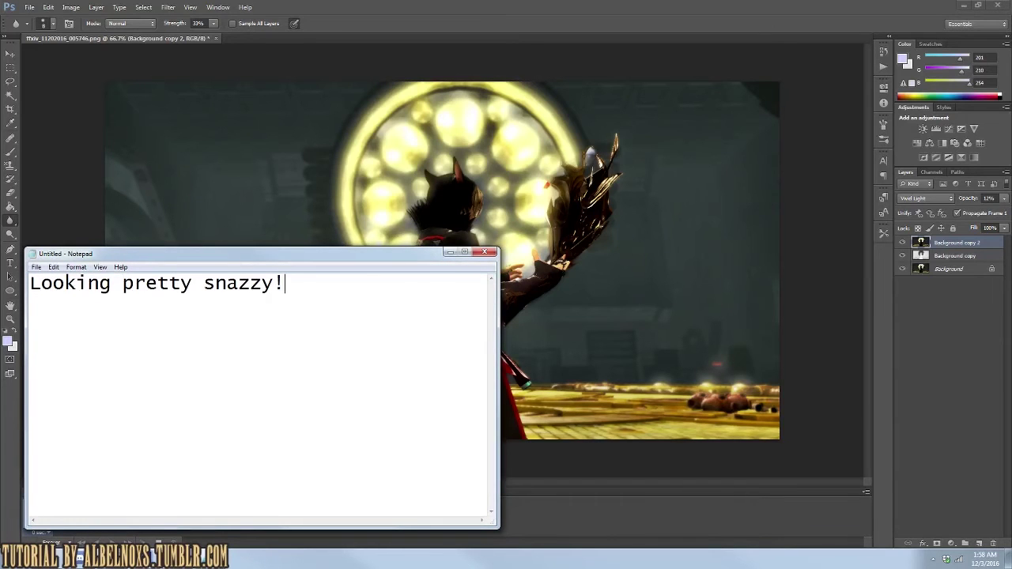
pyautogui.write('But')
pyautogui.write(' could we make it a little better, p')
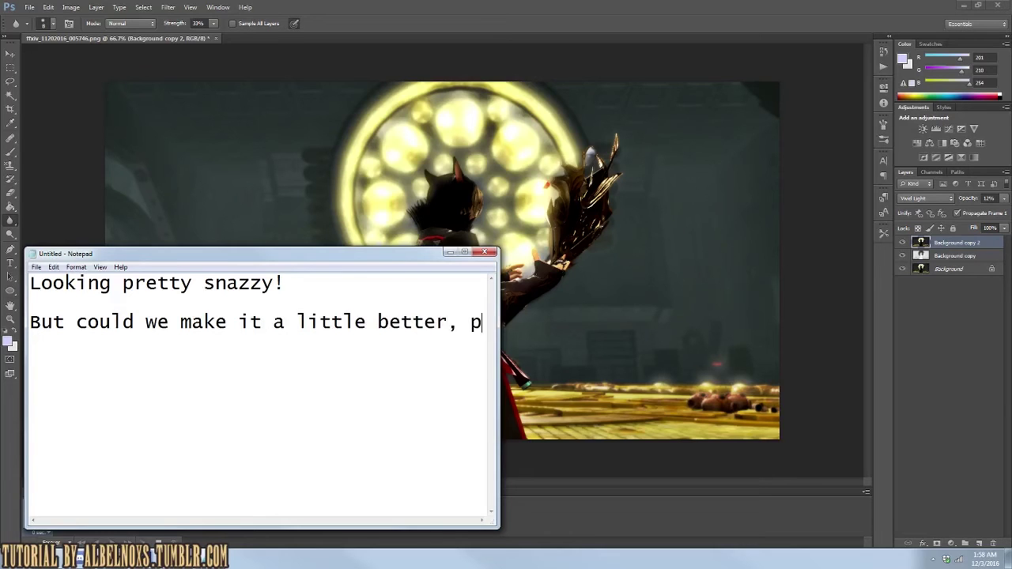
pyautogui.write('erhaps?')
pyautogui.hotkey('ctrl', 'a')
pyautogui.press('BackSpace')
pyautogui.write("I'm going to ")
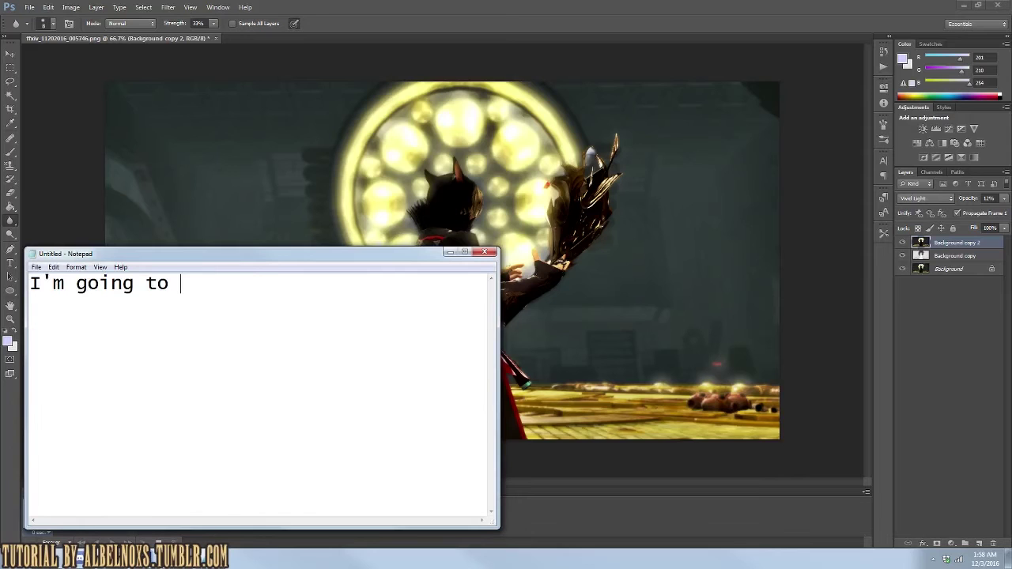
pyautogui.write('make an')
pyautogui.hotkey('ctrl', 'a')
pyautogui.press('BackSpace')
pyautogui.write("I'm going to make another layer")
pyautogui.write('lank) on the very top o')
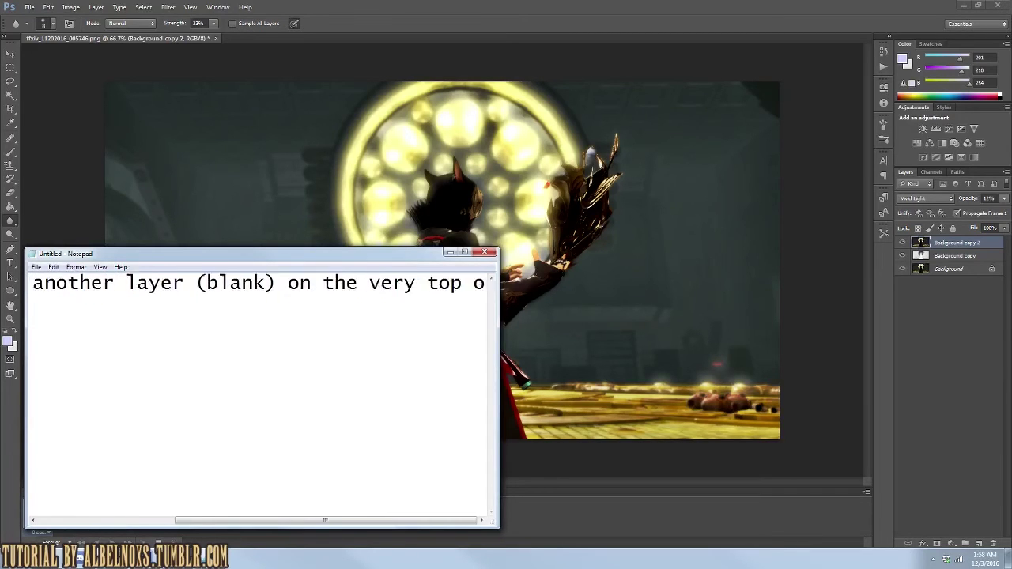
pyautogui.write('f the scene!')
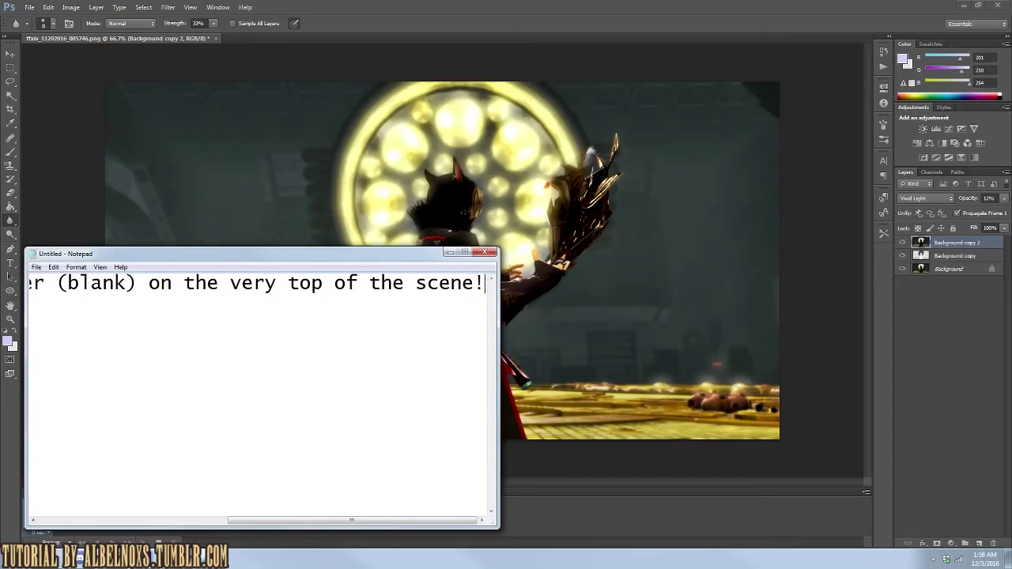
# Step: Rewrite the note: set a lighting theme with a complementary colour on an Overlay layer
pyautogui.hotkey('ctrl', 'a')
pyautogui.press('BackSpace')
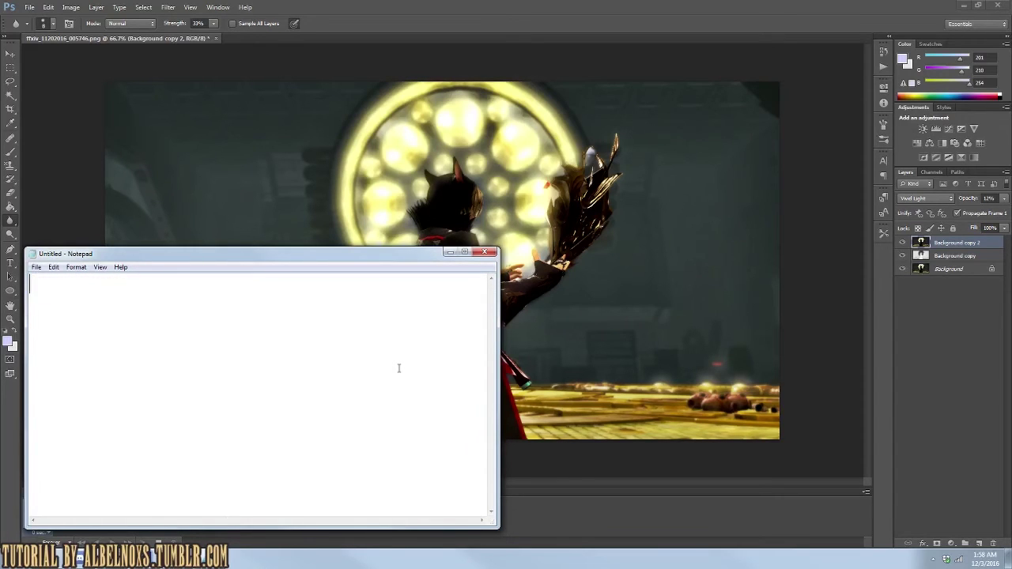
pyautogui.write("hat I'm going to do ")
pyautogui.write('is set a lighting mode')
pyautogui.press('BackSpace')
pyautogui.press('BackSpace')
pyautogui.press('BackSpace')
pyautogui.write('theme"')
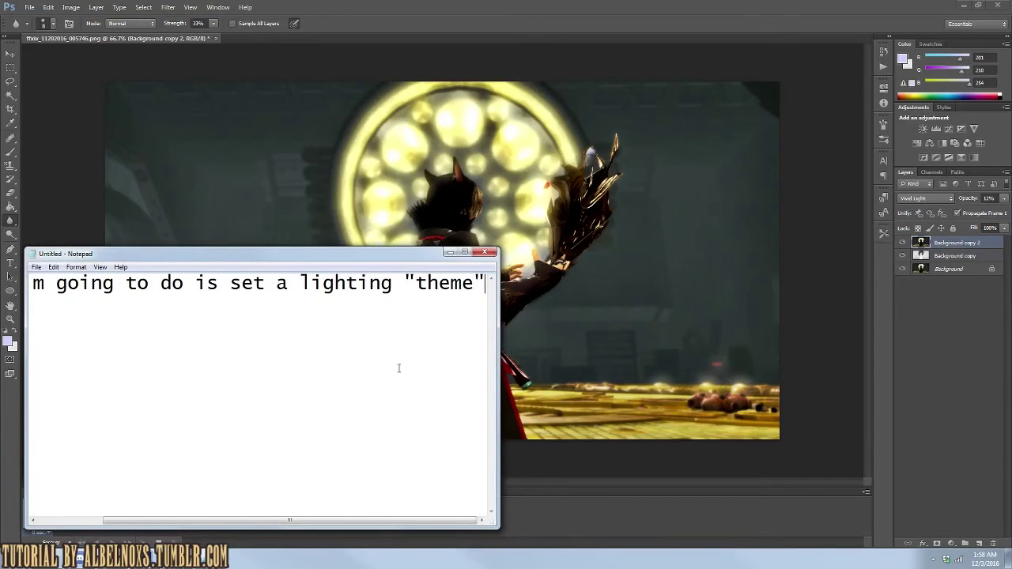
pyautogui.press('Return')
pyautogui.write('to tie the whole thing together.')
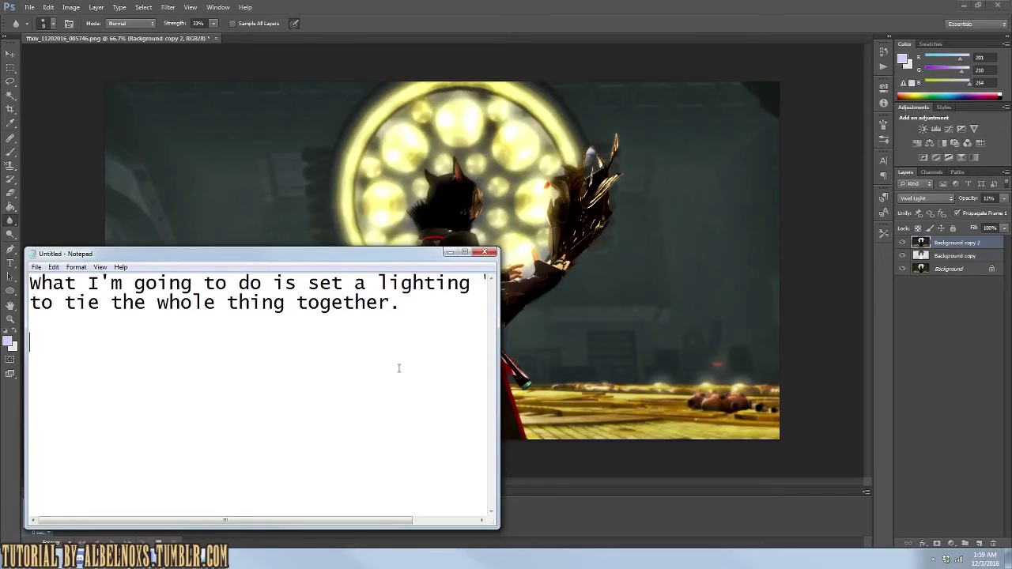
pyautogui.write("I'm going to pick a color that feels like")
pyautogui.press('Return')
pyautogui.write('would co')
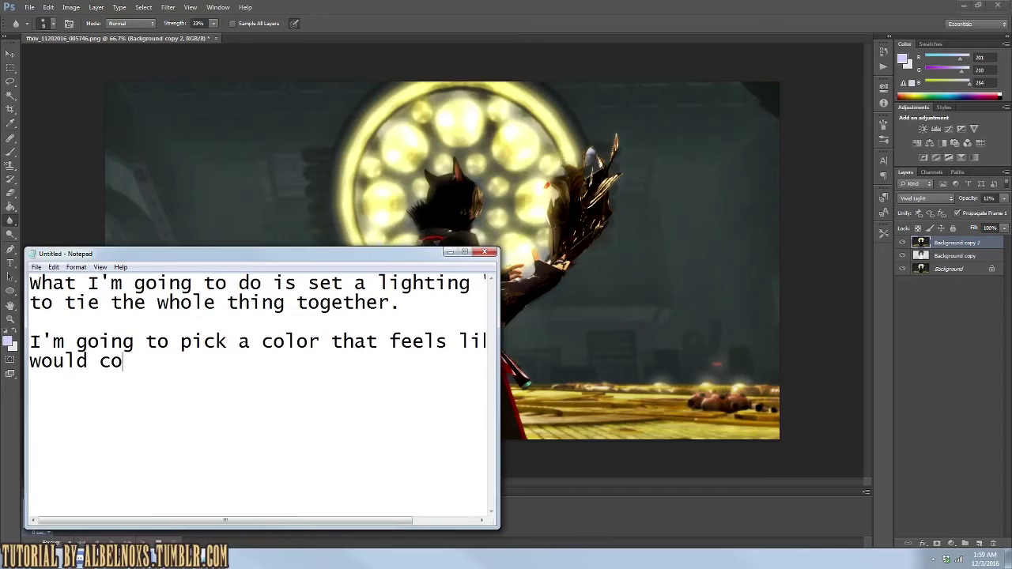
pyautogui.write('mpliment the image')
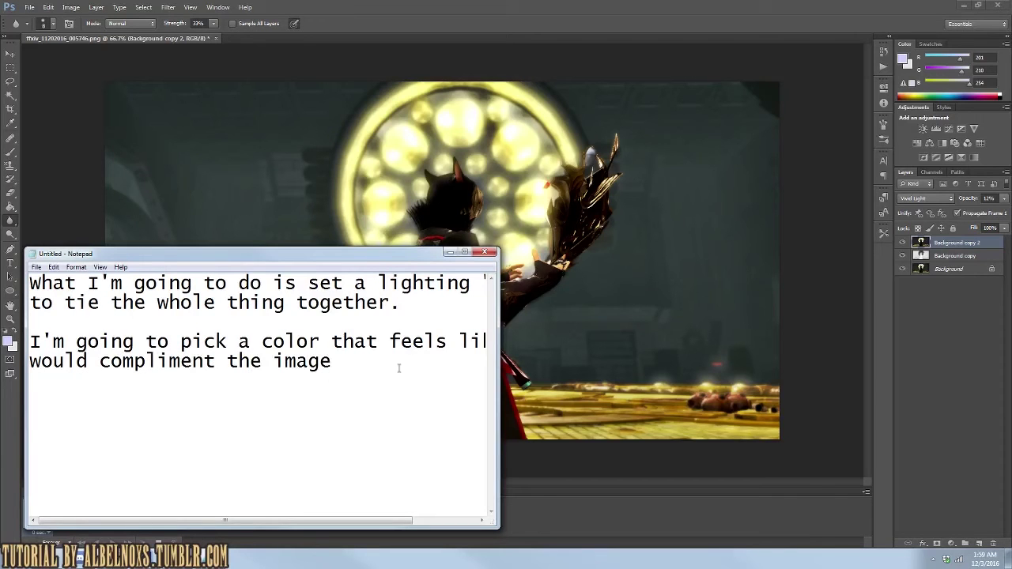
pyautogui.write(" and set the layer it's on to overlay")
# Step: Add a paragraph suggesting a gradient, with the darker colour coming away from the shadows
pyautogui.press('Return')
pyautogui.press('Return')
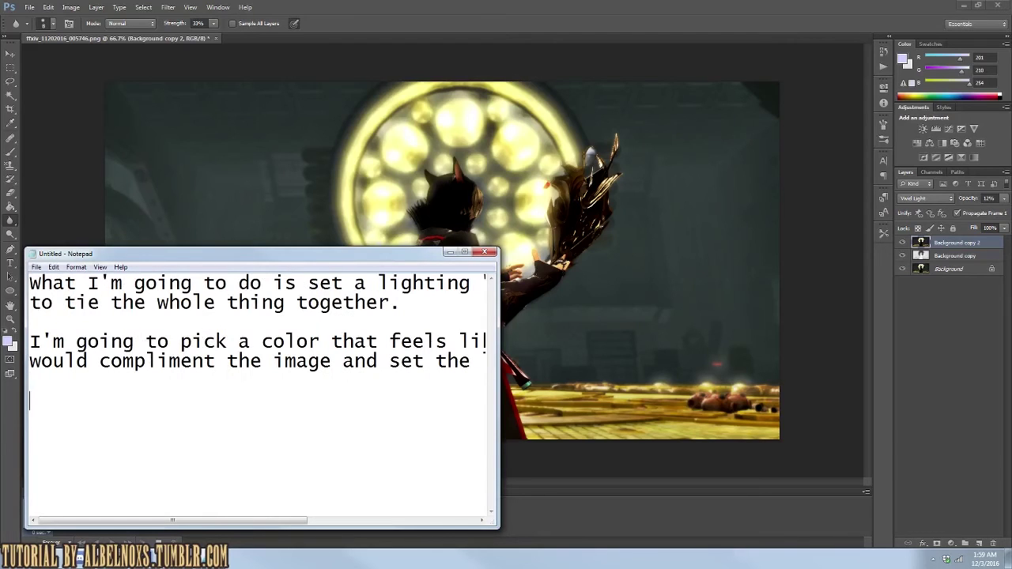
pyautogui.write('If you want to be fancy, you can even do')
pyautogui.press('Return')
pyautogui.write('an even do ')
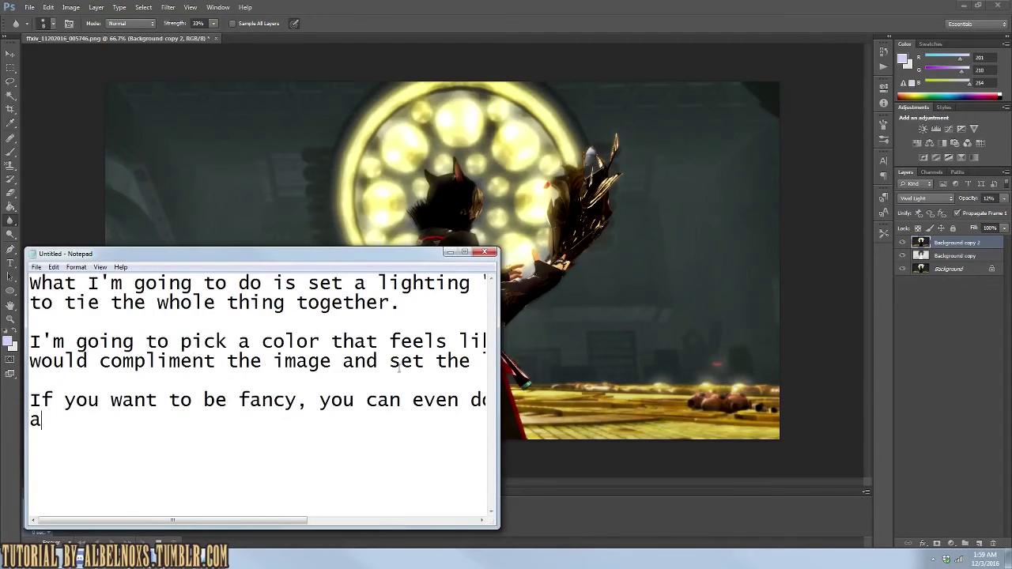
pyautogui.write('a gradient! ')
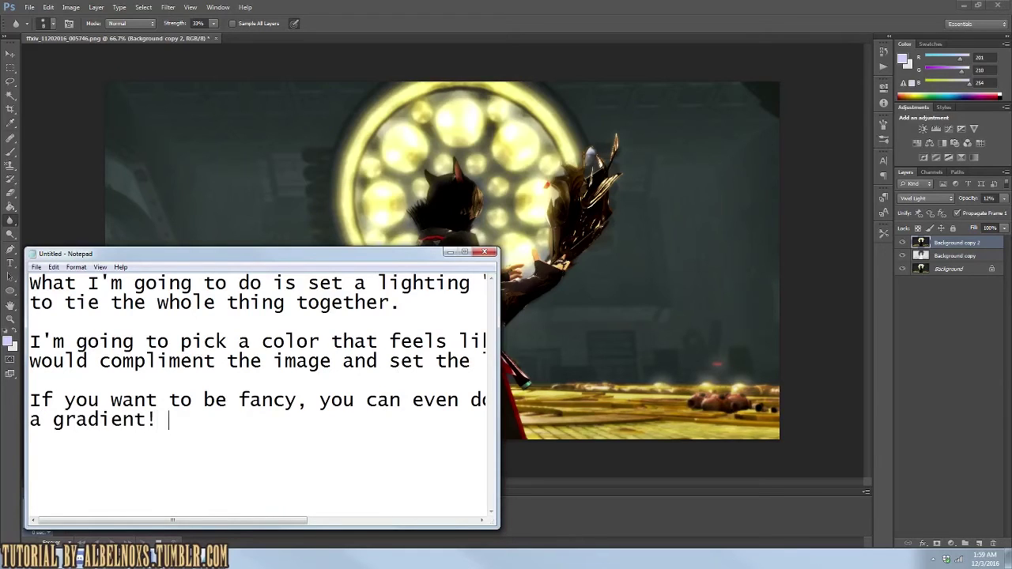
pyautogui.write('Make sure the darker color ')
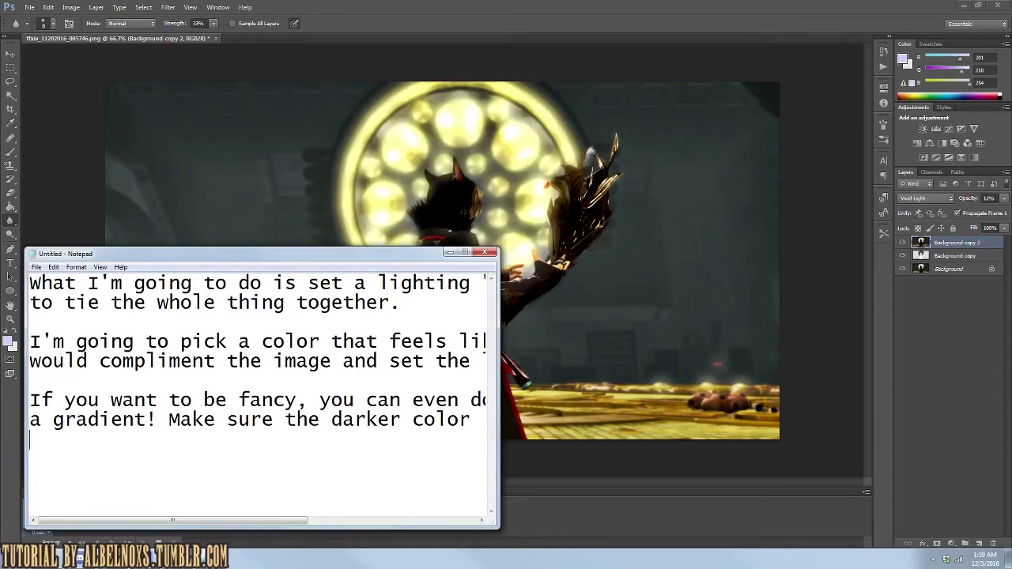
pyautogui.write('is coming away from the')
pyautogui.press('BackSpace')
pyautogui.press('BackSpace')
pyautogui.write('adows')
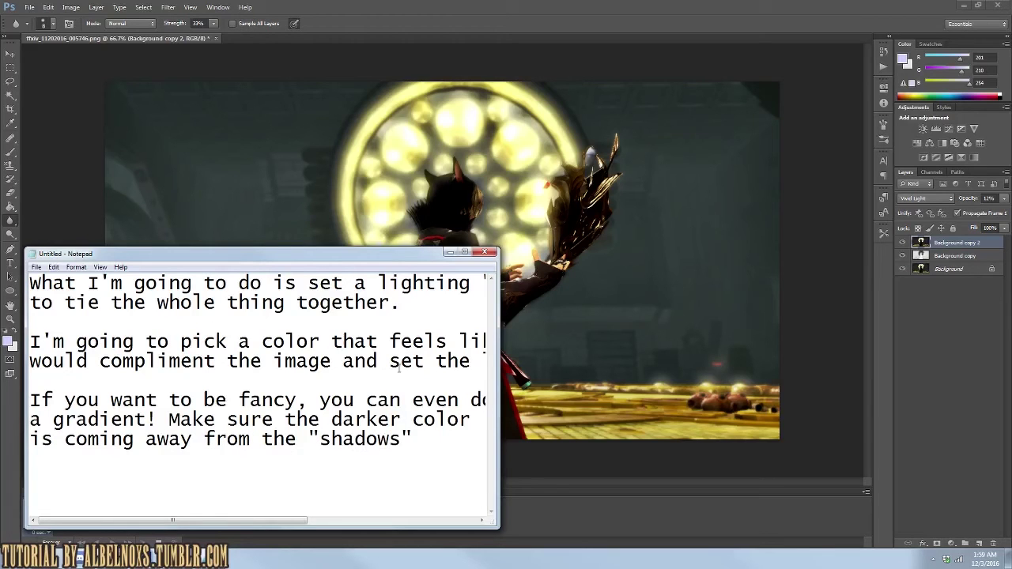
pyautogui.write('reas that would be darkin context to the scene.')
pyautogui.press('Return')
pyautogui.press('Return')
pyautogui.press('Return')
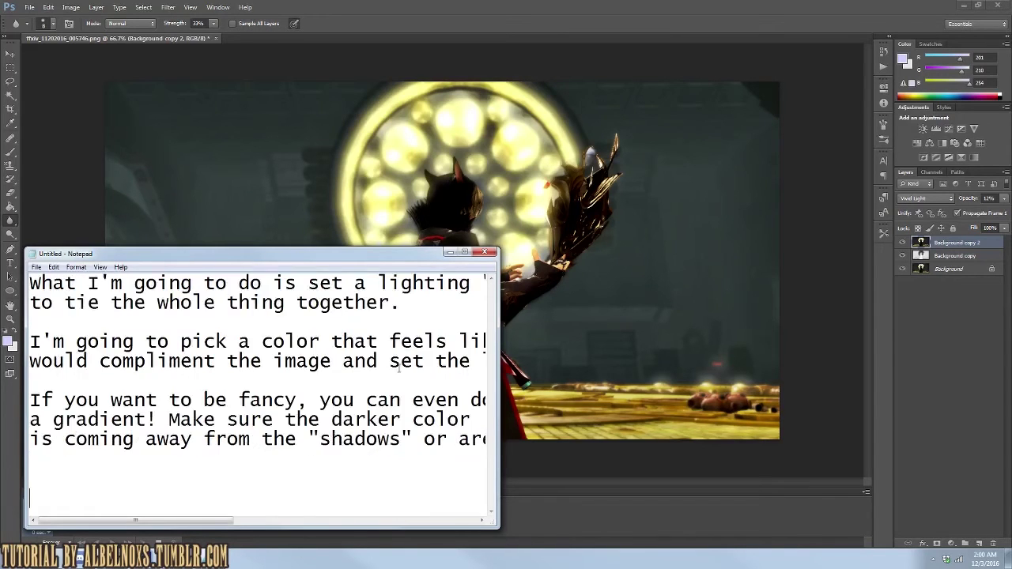
# Step: Replace the notes: choose warm or cold colours by scene; this gold-heavy image suits warm
pyautogui.hotkey('ctrl', 'a')
pyautogui.write('When picking colors')
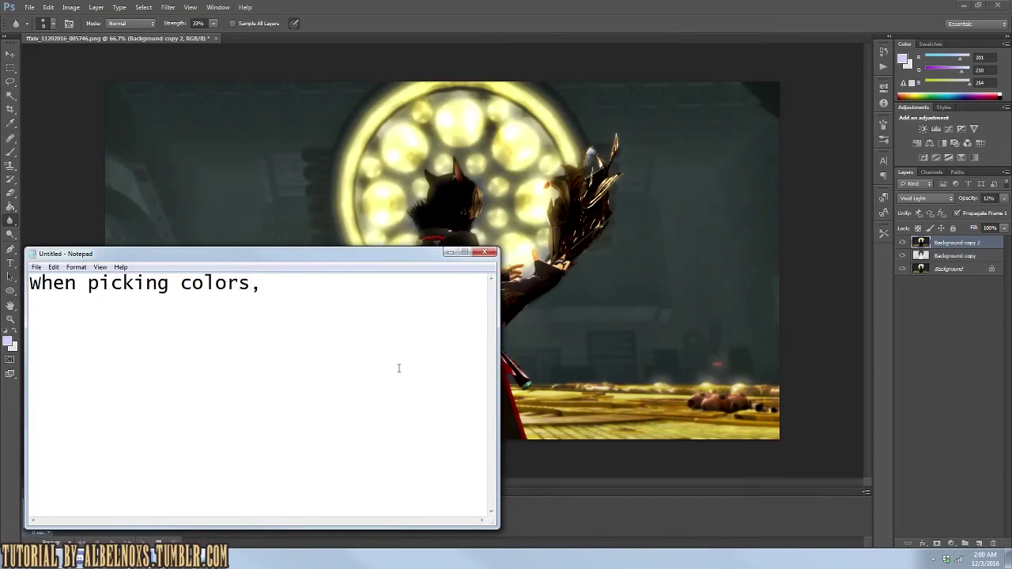
pyautogui.write("'s usually best to")
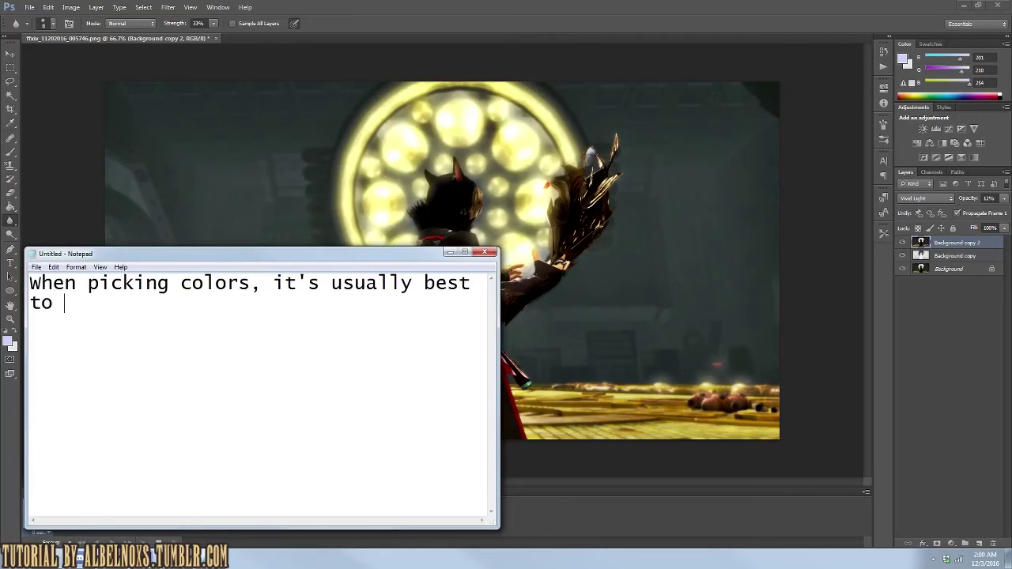
pyautogui.write('hoos')
pyautogui.write('e either warm or cold based on')
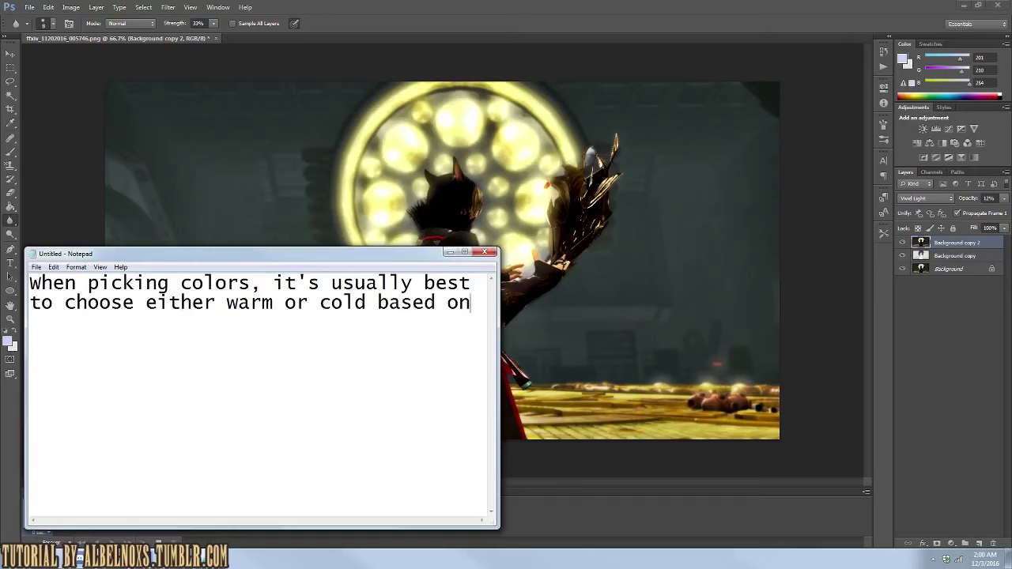
pyautogui.write(' the scene')
pyautogui.press('Return')
pyautogui.press('Return')
pyautogui.write('This image has lots of yellows')
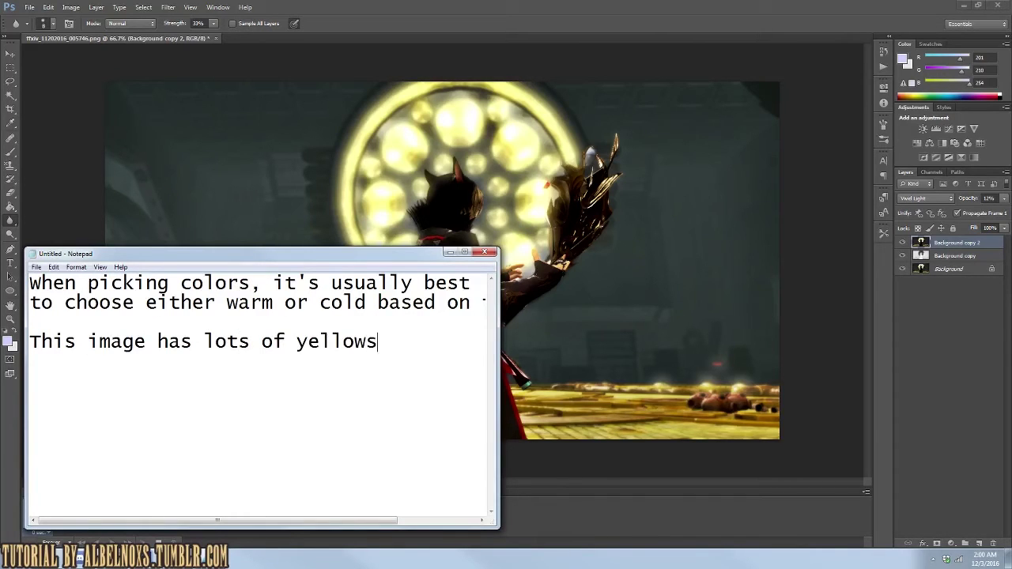
pyautogui.write(' and golds')
pyautogui.press('Return')
pyautogui.write('so I think a warm tone would look')
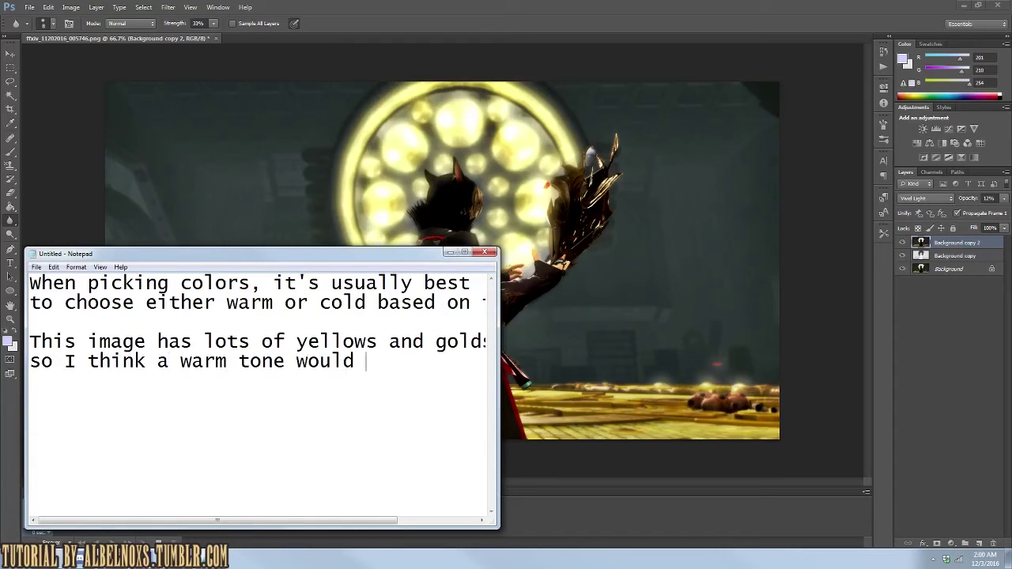
pyautogui.write(' better')
# Step: Add that outdoor scenes suit purples and blues, and it's all about colour theory
pyautogui.press('Return')
pyautogui.press('Return')
pyautogui.write('For outd')
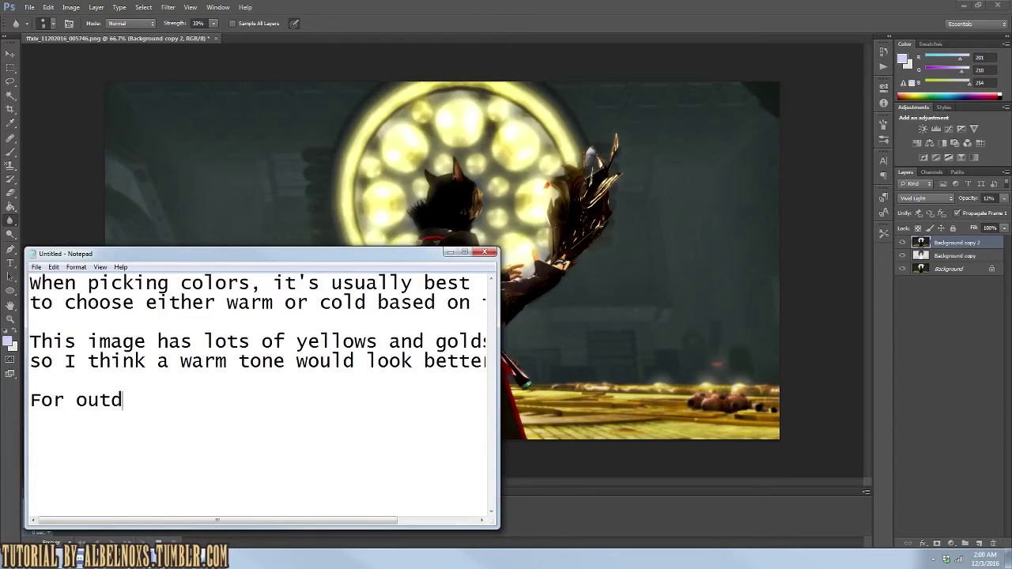
pyautogui.write('oor scenes, I tend to use purple and blues')
pyautogui.press('Return')
pyautogui.write('and ')
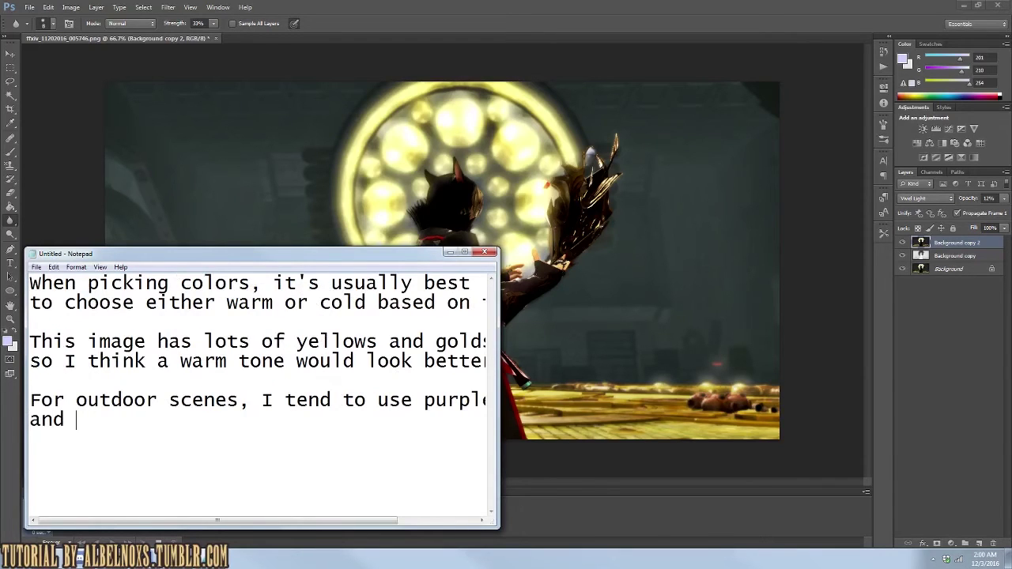
pyautogui.write('blues (')
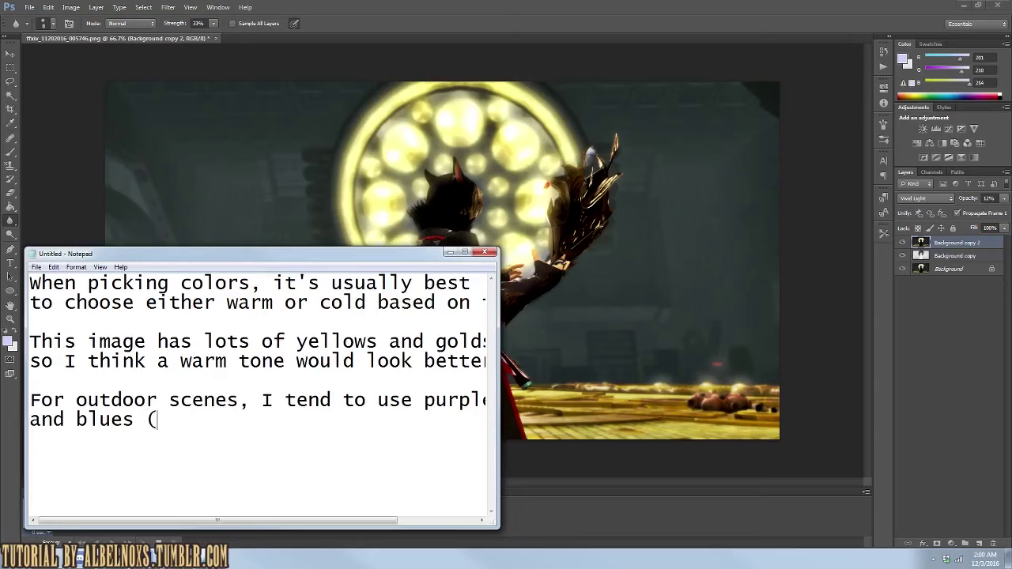
pyautogui.write('sunset')
pyautogui.write(' pinks and')
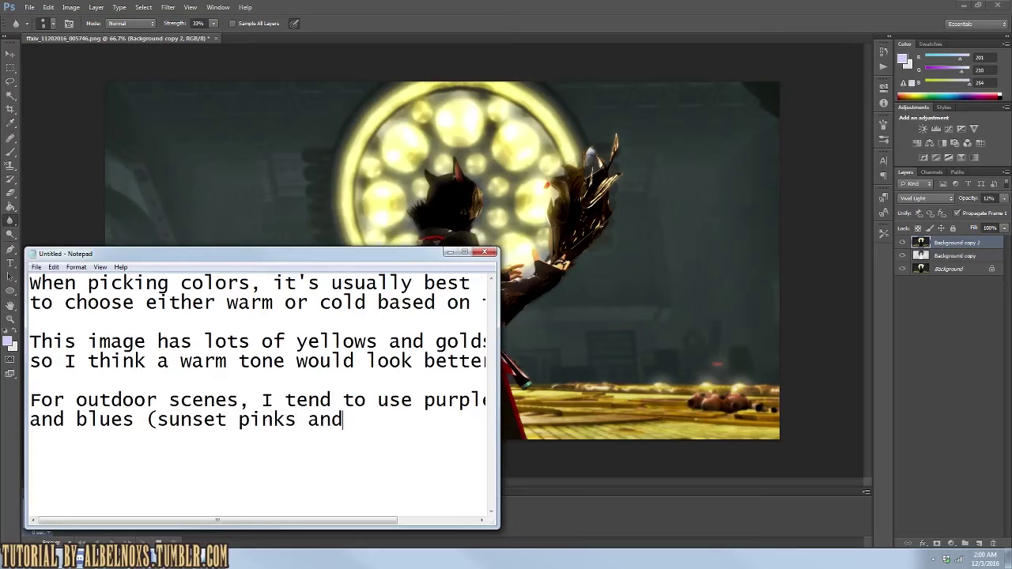
pyautogui.write(' purple')
pyautogui.write("It's all")
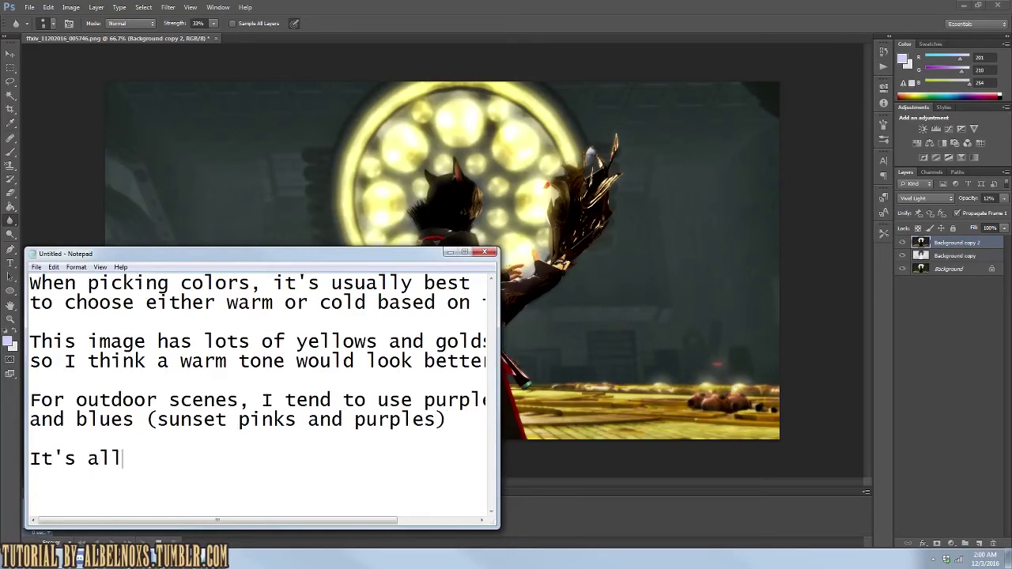
pyautogui.write(' about color theory and pla')
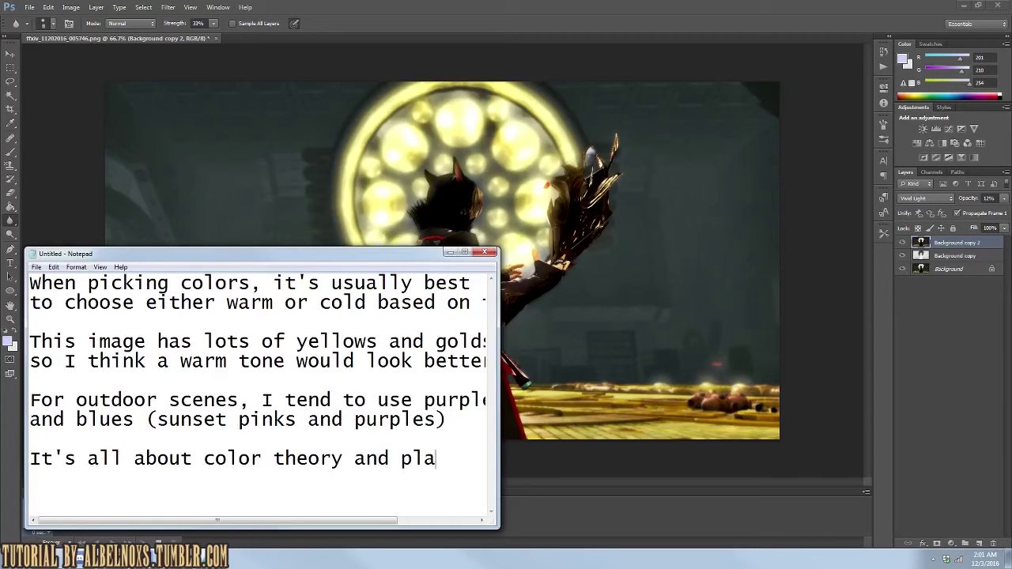
pyautogui.write('ying arpou')
pyautogui.press('BackSpace')
pyautogui.press('BackSpace')
pyautogui.press('BackSpace')
pyautogui.write('ound with ')
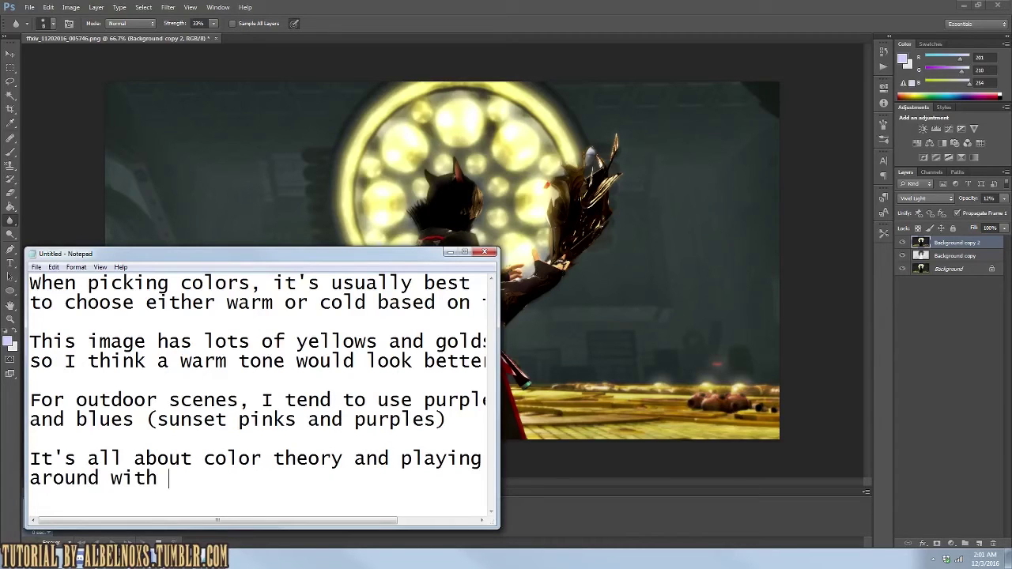
pyautogui.write('a scene!')
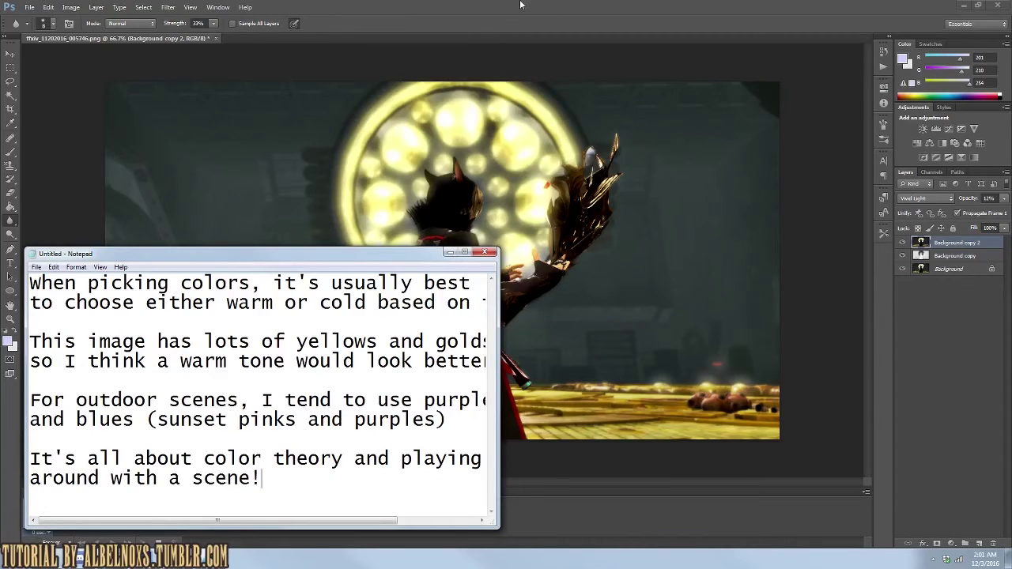
pyautogui.click(521, 5)
pyautogui.click(95, 7)
# Step: Add a new blank layer, Layer 1, in Photoshop
pyautogui.click(237, 15)
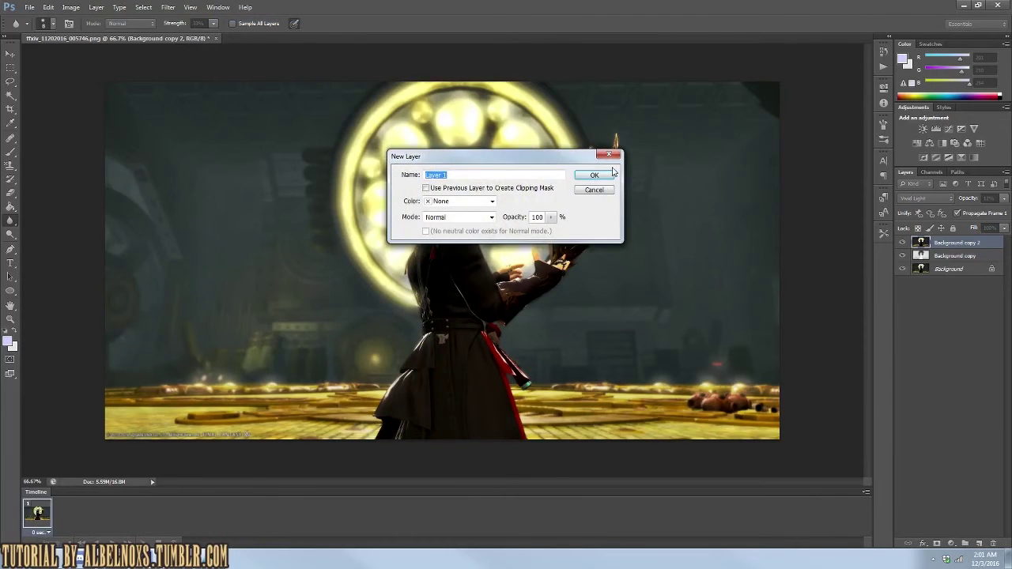
pyautogui.click(612, 174)
pyautogui.click(11, 206)
pyautogui.click(48, 208)
# Step: Pick dark red and light tan as the gradient colours
pyautogui.click(9, 340)
pyautogui.moveTo(512, 228); pyautogui.dragTo(511, 283)
pyautogui.click(449, 217)
pyautogui.click(614, 143)
pyautogui.press('i')
pyautogui.click(9, 341)
pyautogui.click(512, 268)
pyautogui.click(413, 159)
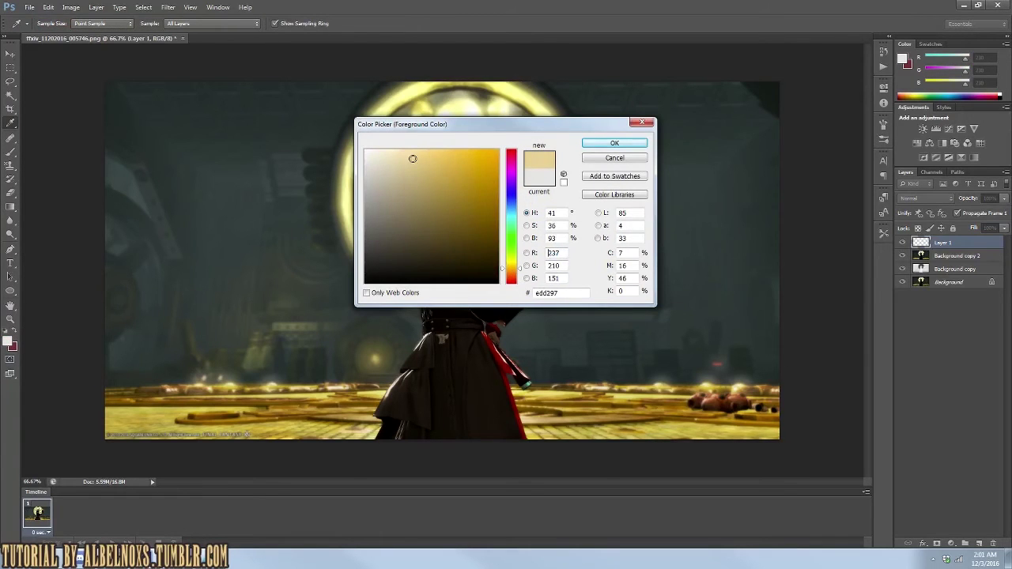
pyautogui.press('Return')
# Step: Fill Layer 1 with a diagonal red-to-tan gradient and set it to Overlay
pyautogui.press('g')
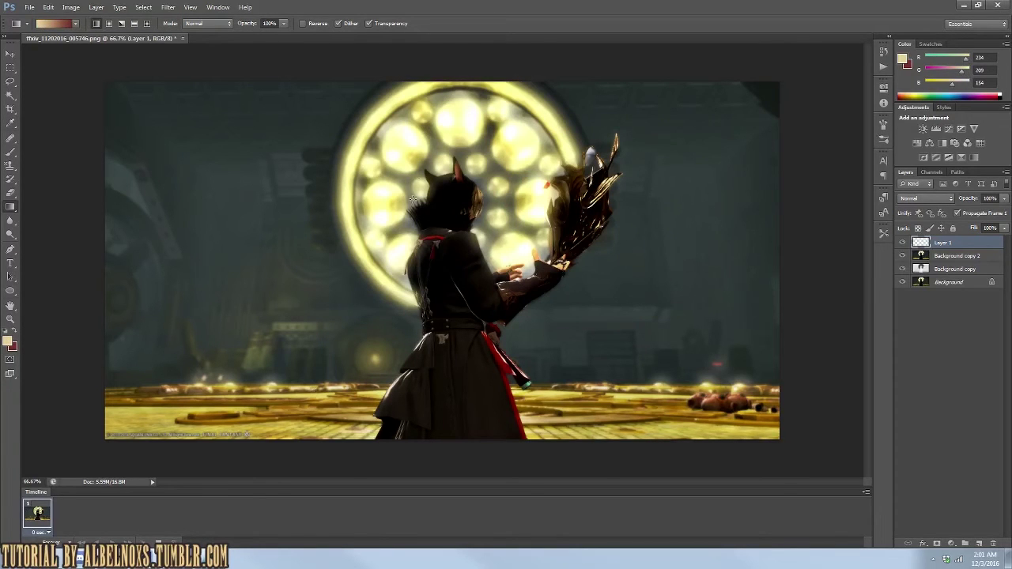
pyautogui.moveTo(432, 134); pyautogui.dragTo(357, 389)
pyautogui.moveTo(480, 131); pyautogui.dragTo(395, 414)
pyautogui.moveTo(522, 100); pyautogui.dragTo(366, 442)
pyautogui.moveTo(608, 72); pyautogui.dragTo(368, 390)
pyautogui.click(926, 198)
pyautogui.click(919, 336)
# Step: Note to lower the opacity so it's not overbearing, then drop Layer 1 to 30%
pyautogui.hotkey('alt', 'Tab')
pyautogui.hotkey('ctrl', 'a')
pyautogui.write('Adjust the opaci')
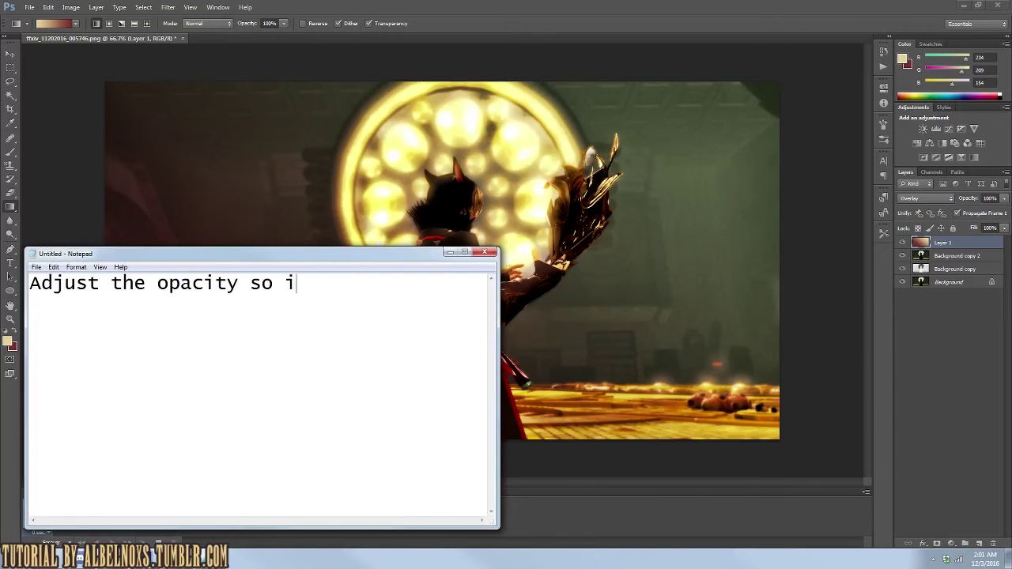
pyautogui.write("it's not as b")
pyautogui.write('verbearing!')
pyautogui.hotkey('alt', 'Tab')
pyautogui.moveTo(954, 212); pyautogui.dragTo(964, 213)
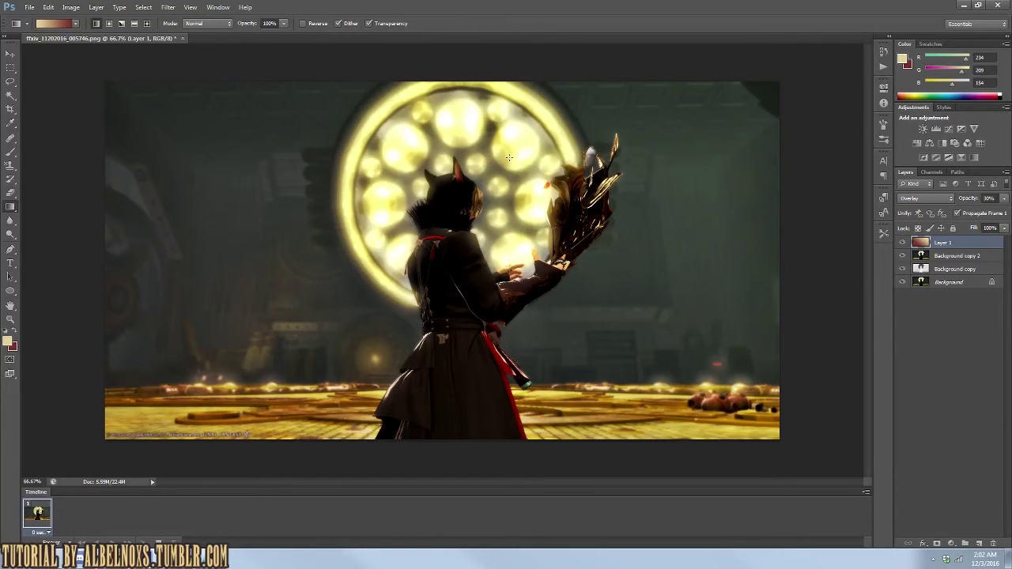
pyautogui.click(209, 558)
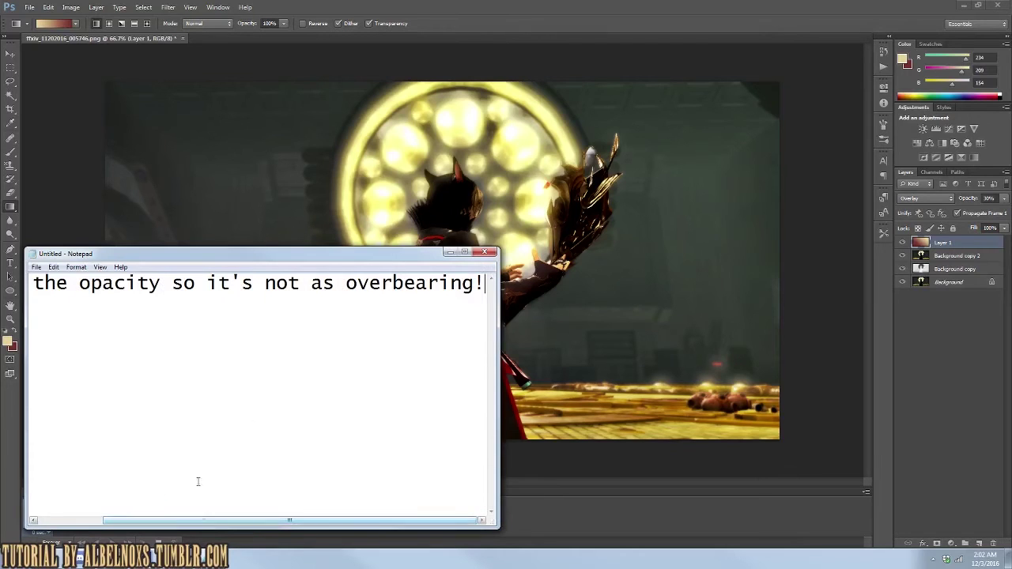
# Step: Replace the notes with 'It's already looking a bit nicer' and a plan to enhance the spotlights
pyautogui.hotkey('ctrl', 'a')
pyautogui.write("It's already looking a bit nicer, yeah?  For")
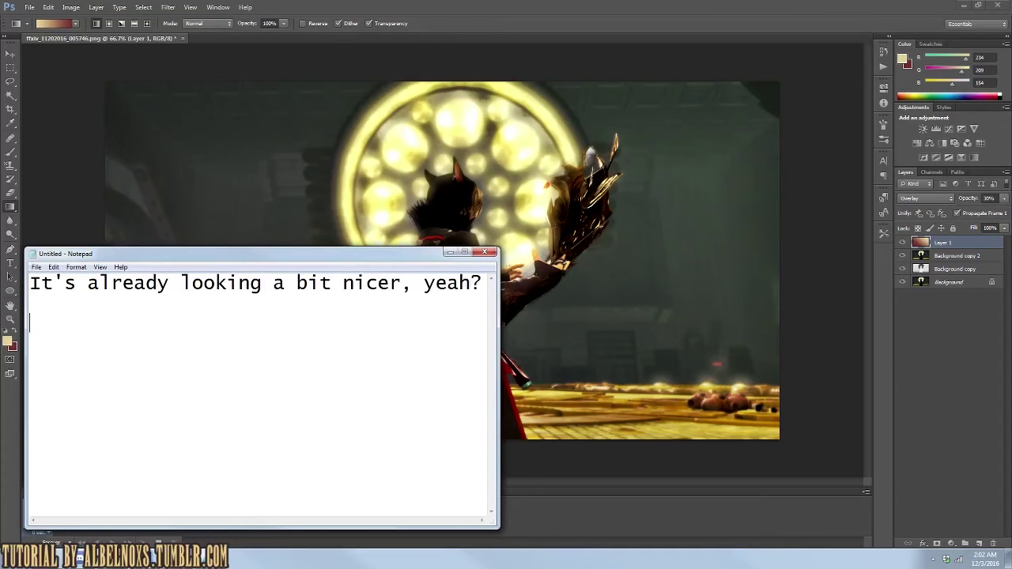
pyautogui.write(" a quick edit, we're alm")
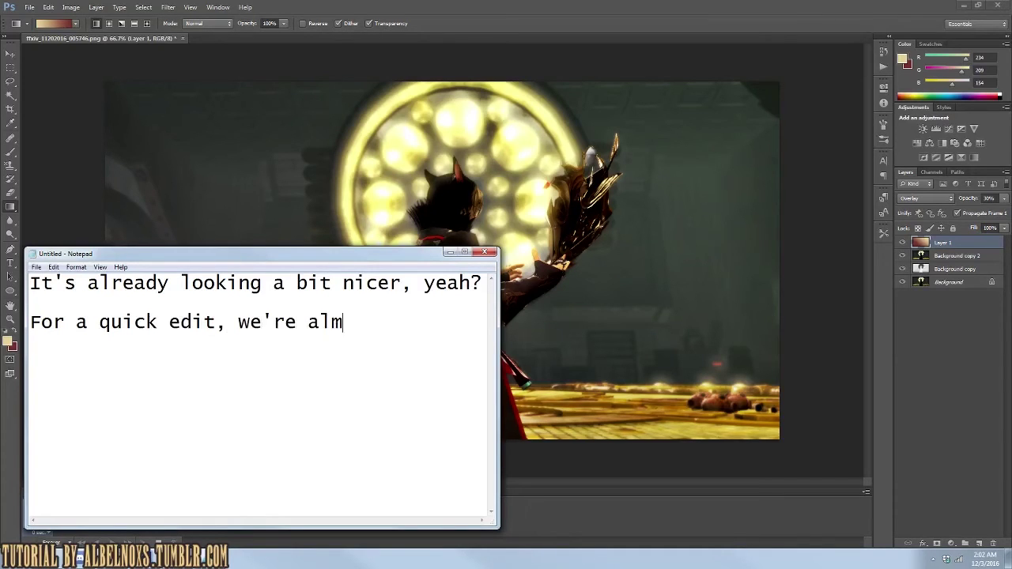
pyautogui.write('ost done!  ')
pyautogui.write('I noticed alo')
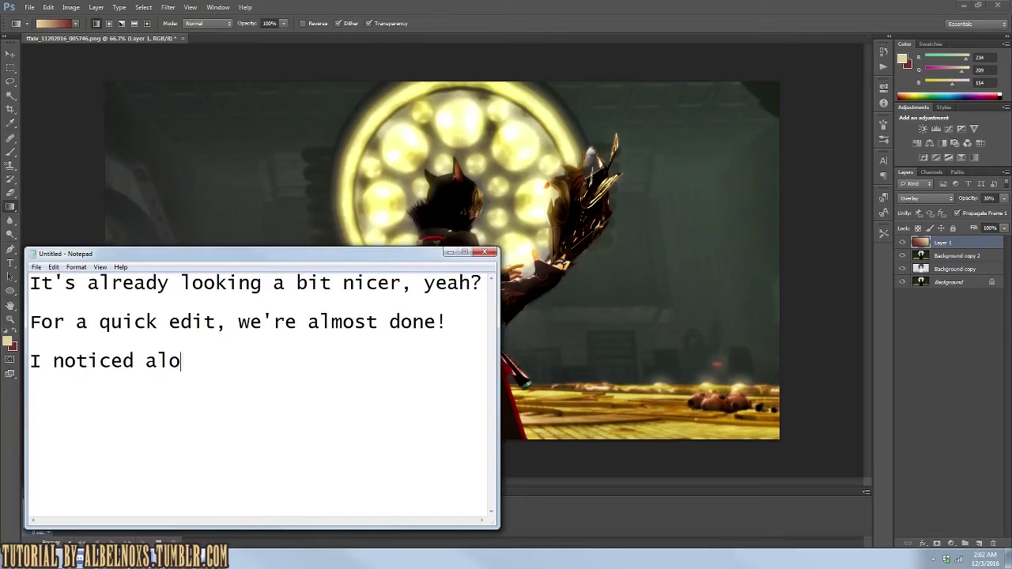
pyautogui.write('t of back lighting coming from')
pyautogui.press('Return')
pyautogui.write('those spotlights th')
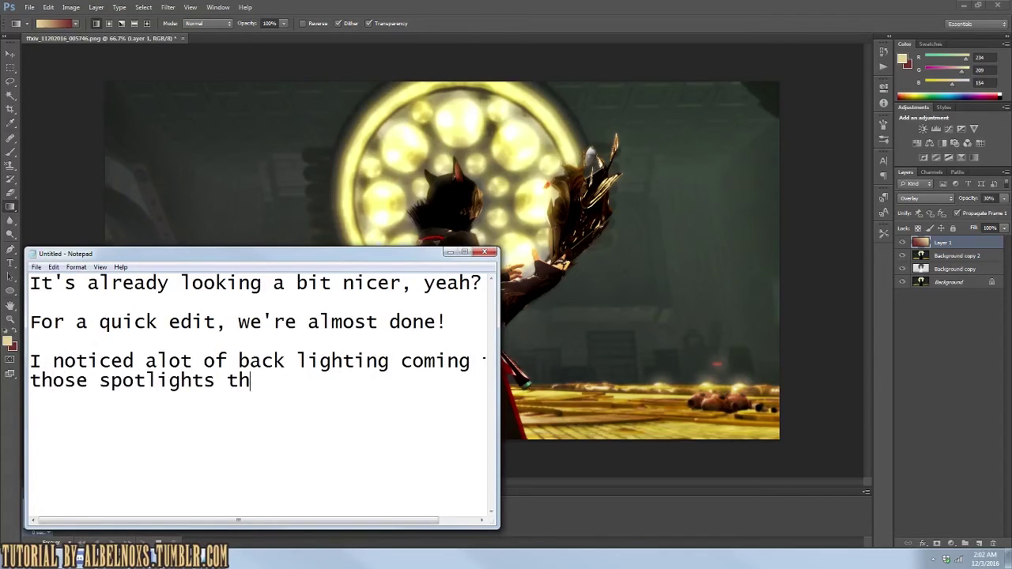
pyautogui.write('ough so Iwanted to add an extra touch!')
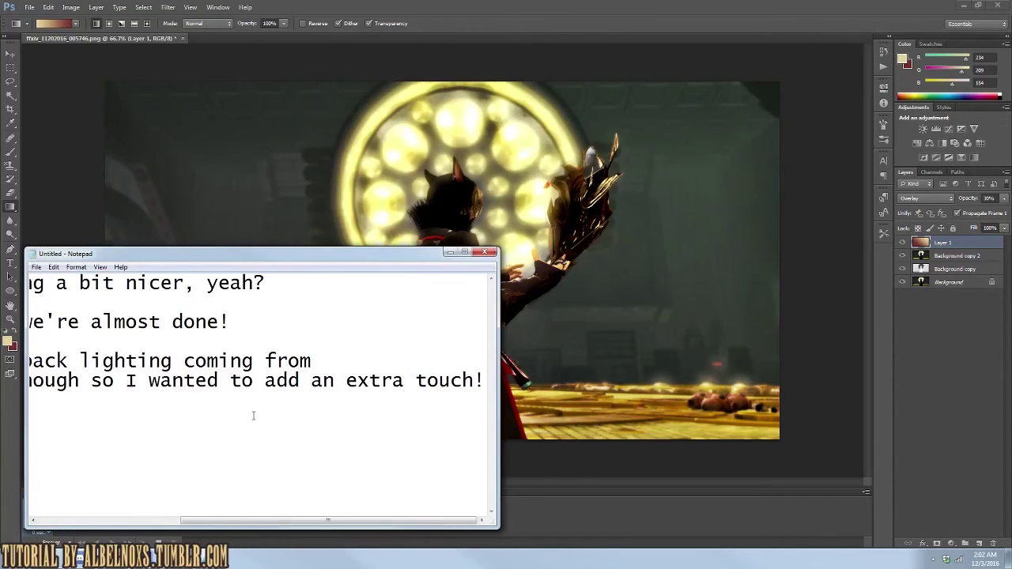
# Step: Rewrite the note: on a new layer, sample the most present lighting colour behind the character
pyautogui.hotkey('ctrl', 'a')
pyautogui.write('On a new ')
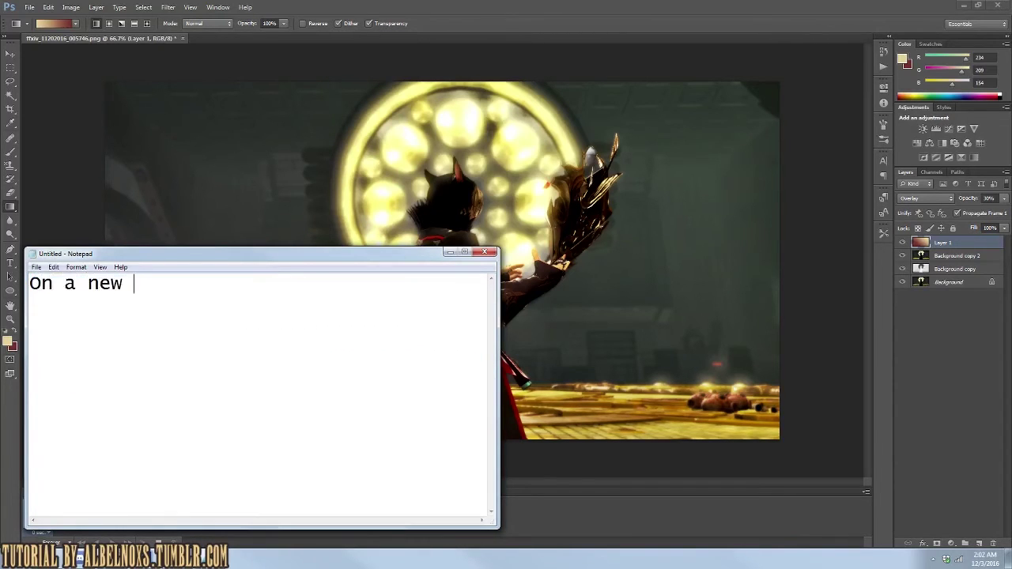
pyautogui.write('layer, I select the ')
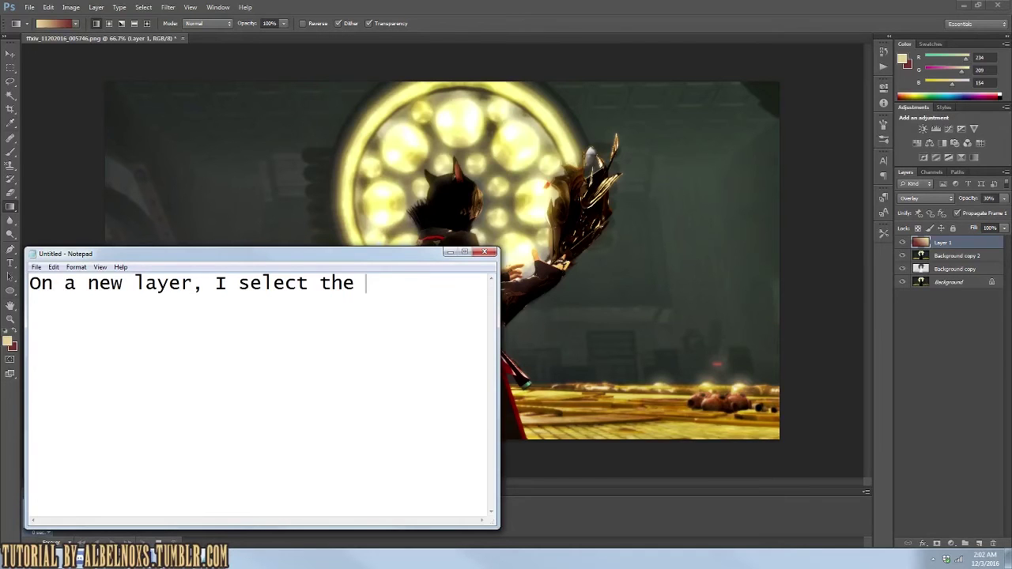
pyautogui.write('color of the lighting behind the character')
pyautogui.press('Return')
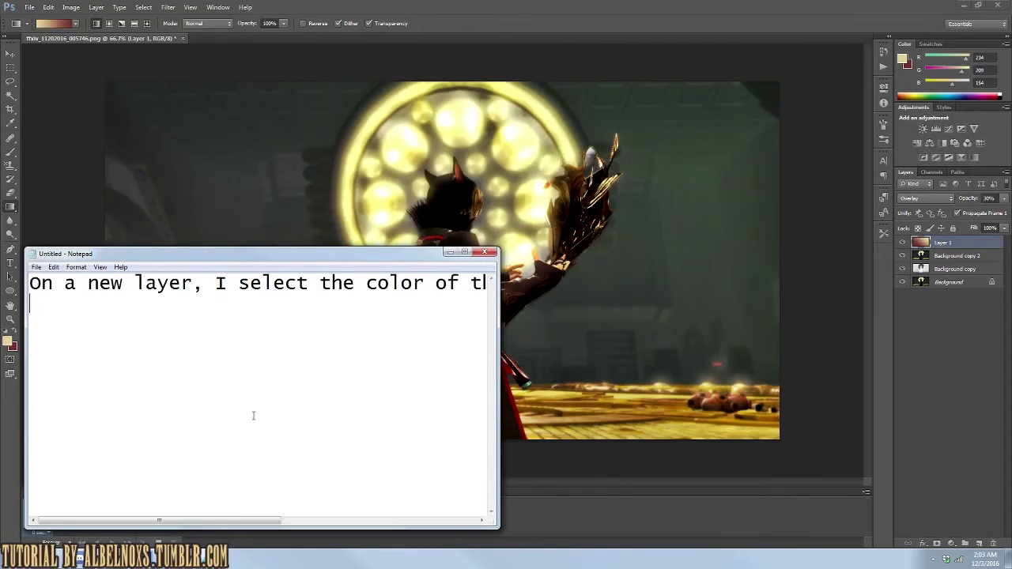
pyautogui.write('making sure to choose the one ')
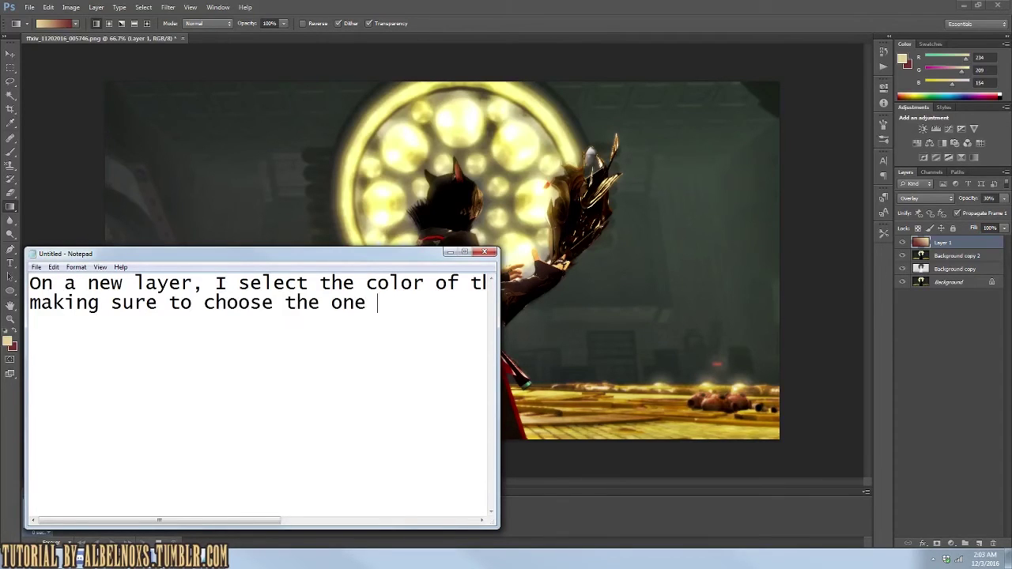
pyautogui.write('most pre')
pyautogui.write('sent and ')
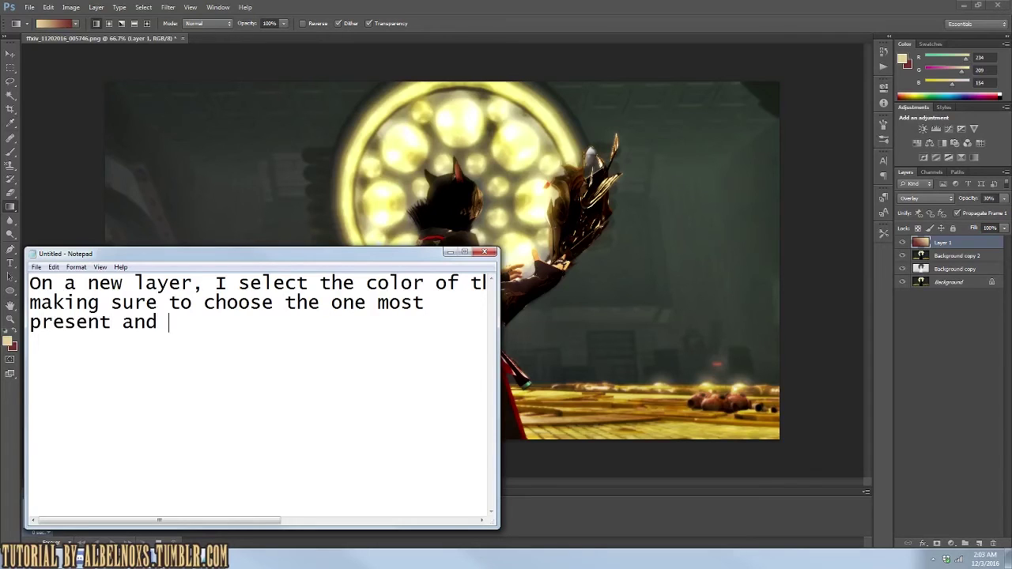
pyautogui.press('BackSpace')
pyautogui.press('BackSpace')
pyautogui.press('BackSpace')
pyautogui.press('BackSpace')
pyautogui.press('BackSpace')
pyautogui.write('. I then use the airbrush tool')
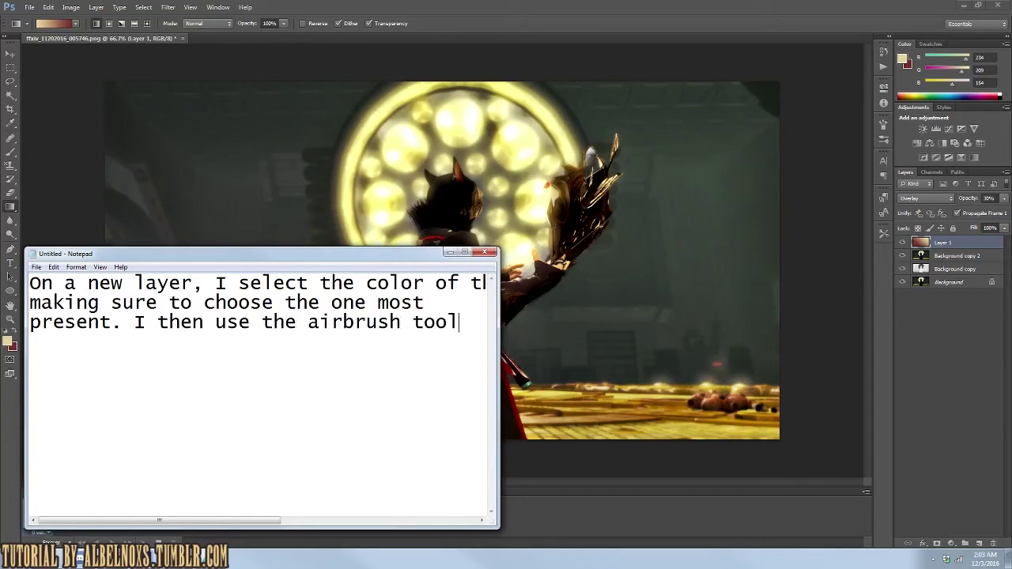
pyautogui.write(' to ')
pyautogui.write('int')
# Step: Add that the airbrush paints ambient light around the character's outline, like passing light
pyautogui.press('Return')
pyautogui.write('a tiny b')
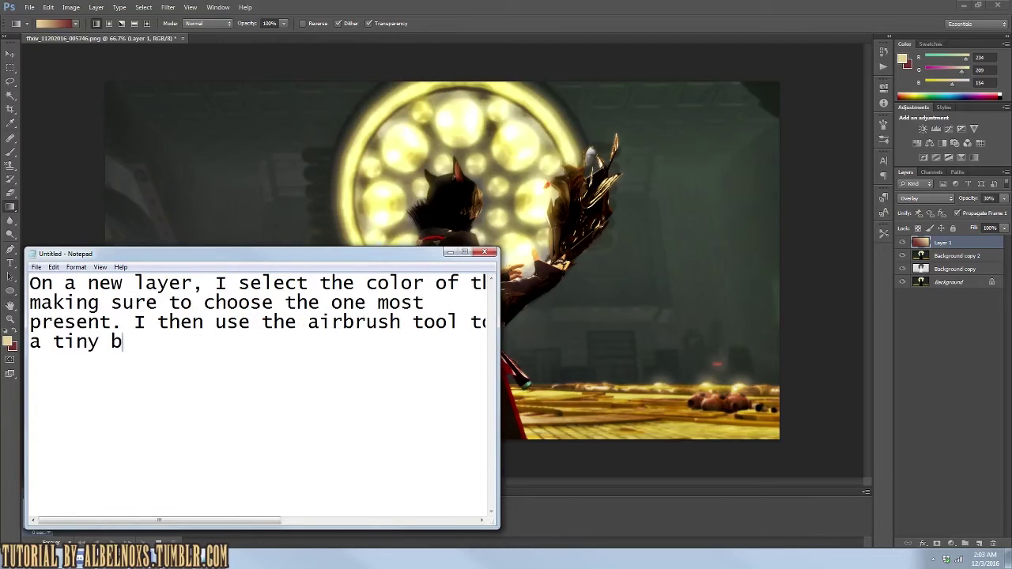
pyautogui.write('it of ambient l')
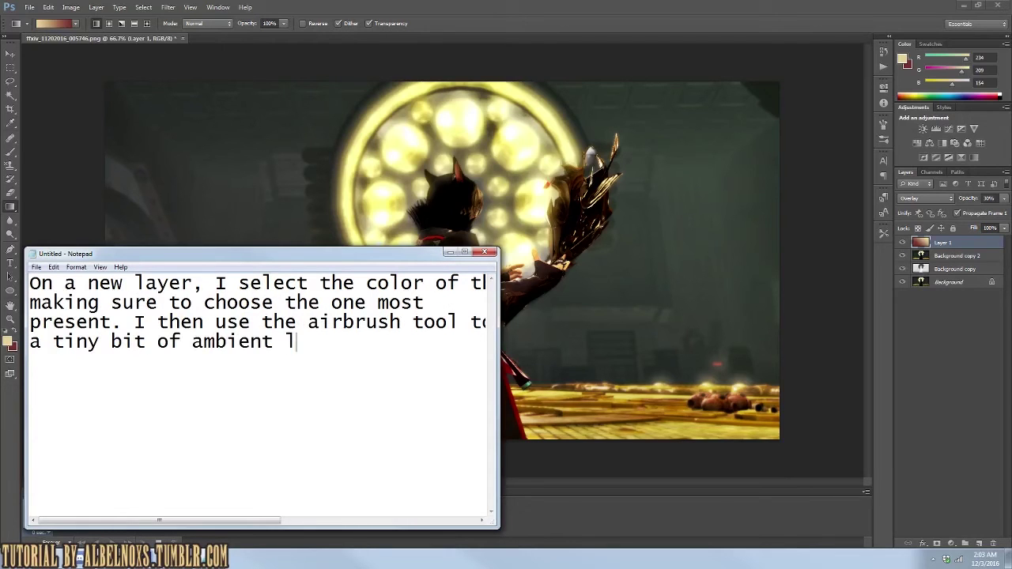
pyautogui.write('igh aroudn the o')
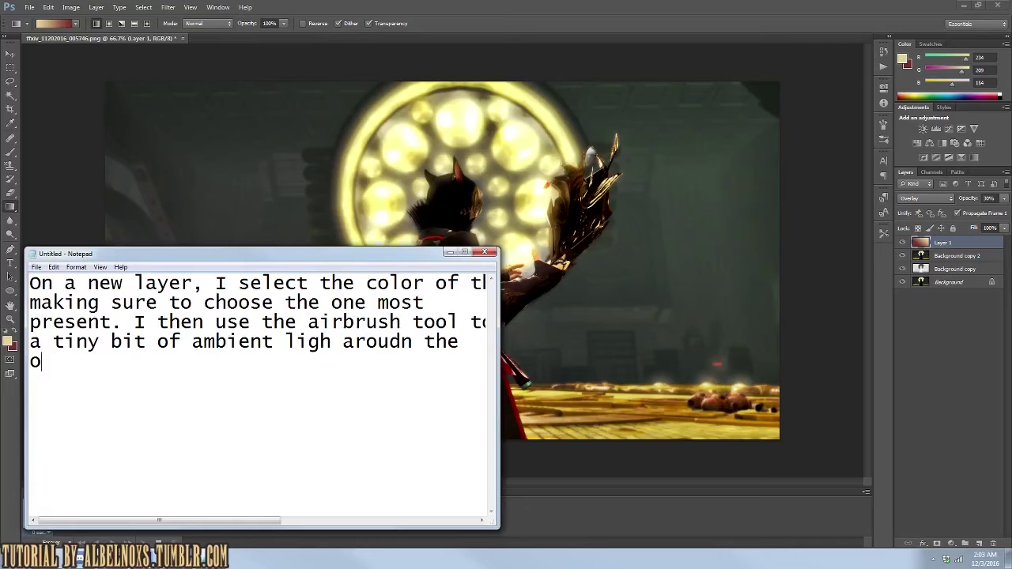
pyautogui.write('utsides of the character to ka')
pyautogui.press('BackSpace')
pyautogui.press('BackSpace')
pyautogui.write('make it seem')
pyautogui.press('Return')
pyautogui.write('like t')
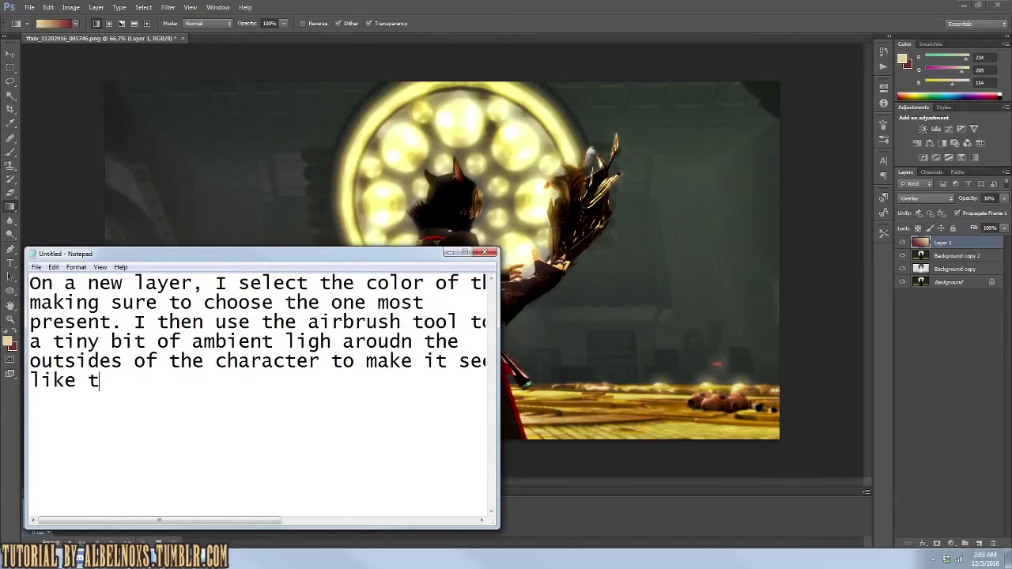
pyautogui.write('he light is passing by him.')
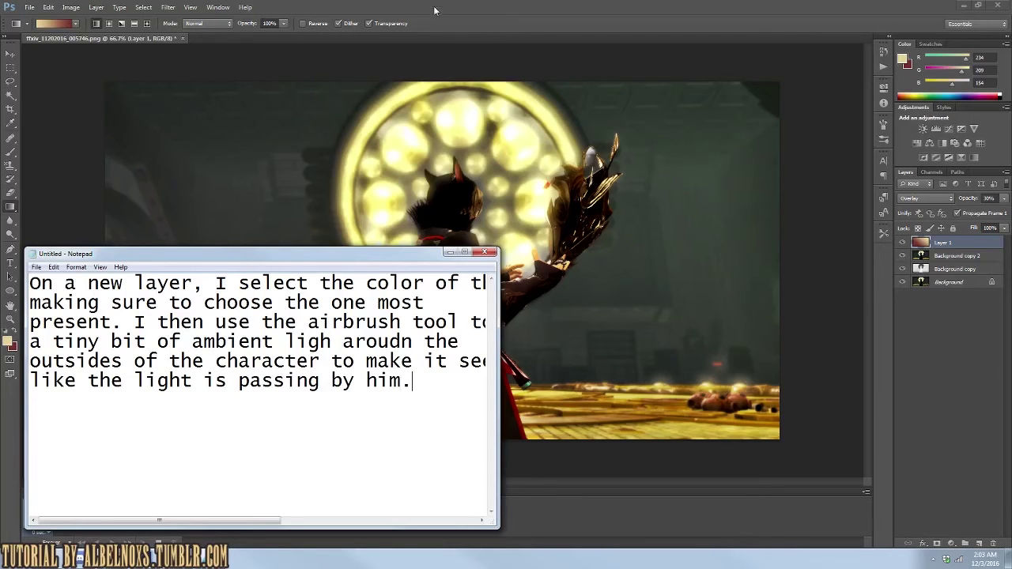
pyautogui.hotkey('alt', 'Tab')
pyautogui.click(11, 122)
# Step: Sample the backlight's light yellow, create Layer 2, and set up a soft brush
pyautogui.click(398, 191)
pyautogui.press('b')
pyautogui.click(95, 7)
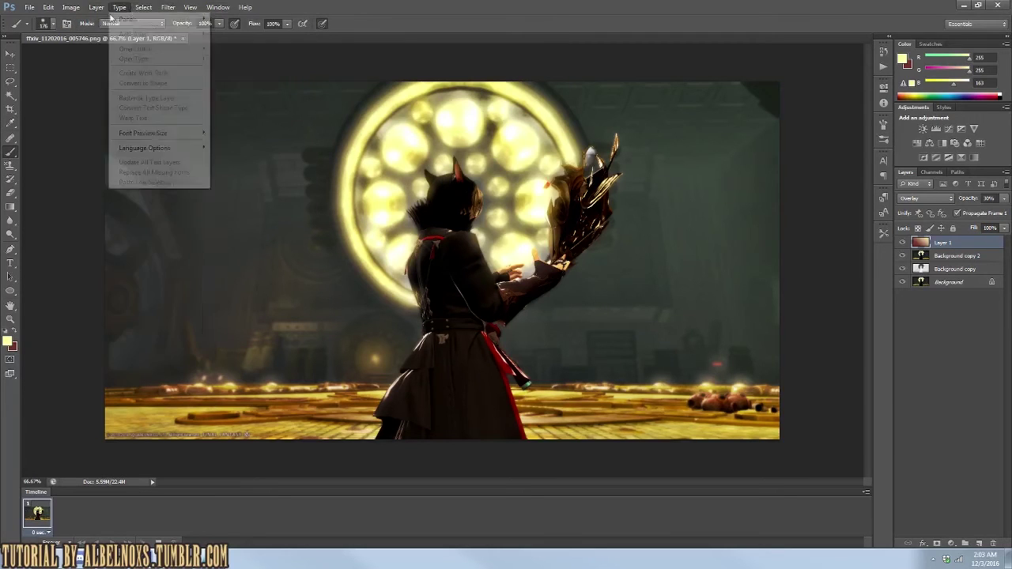
pyautogui.click(235, 20)
pyautogui.click(596, 170)
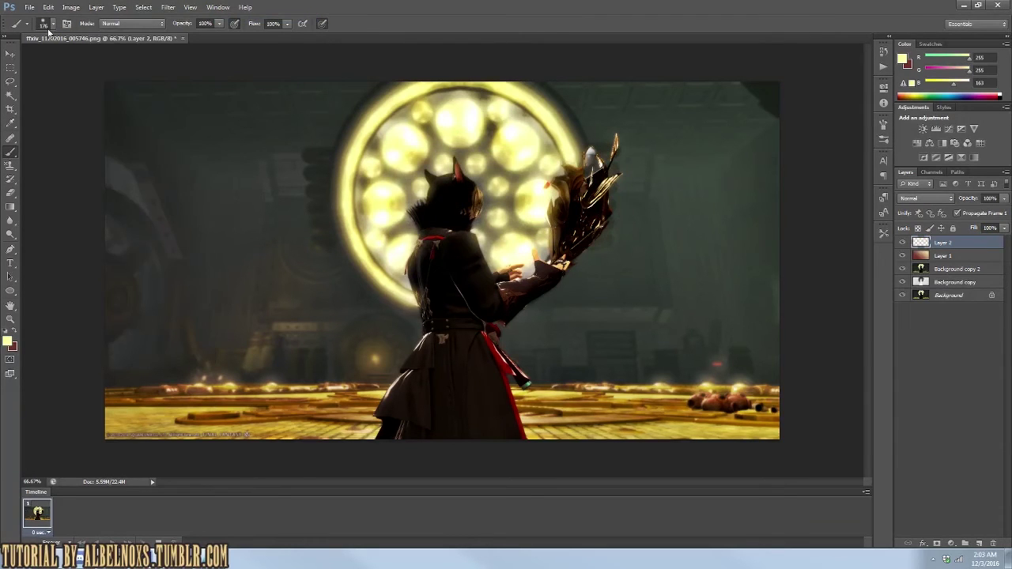
pyautogui.click(45, 23)
pyautogui.press('Return')
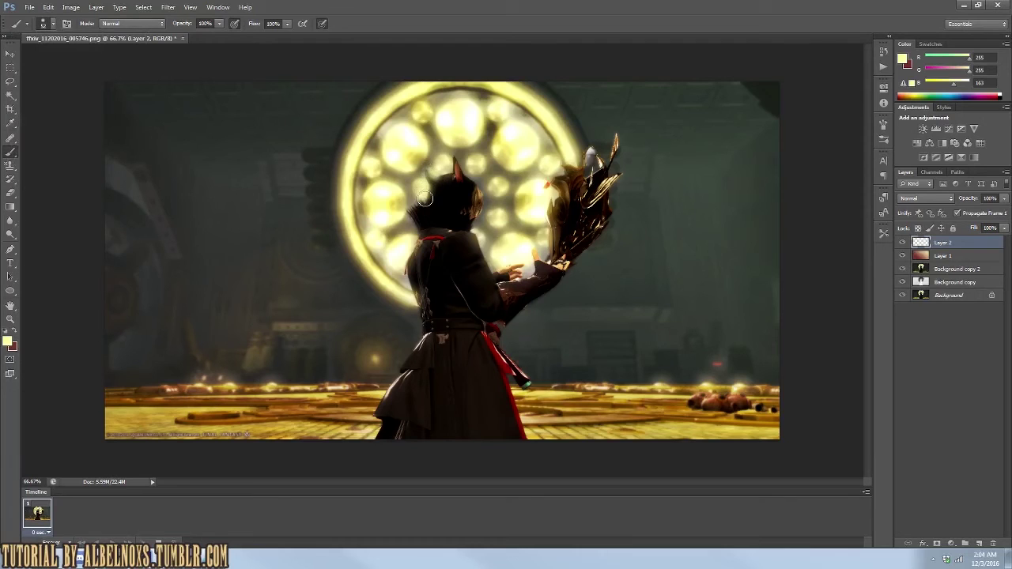
# Step: Airbrush yellow glow along the character's left edge, head and right shoulder
pyautogui.moveTo(415, 230); pyautogui.dragTo(411, 213)
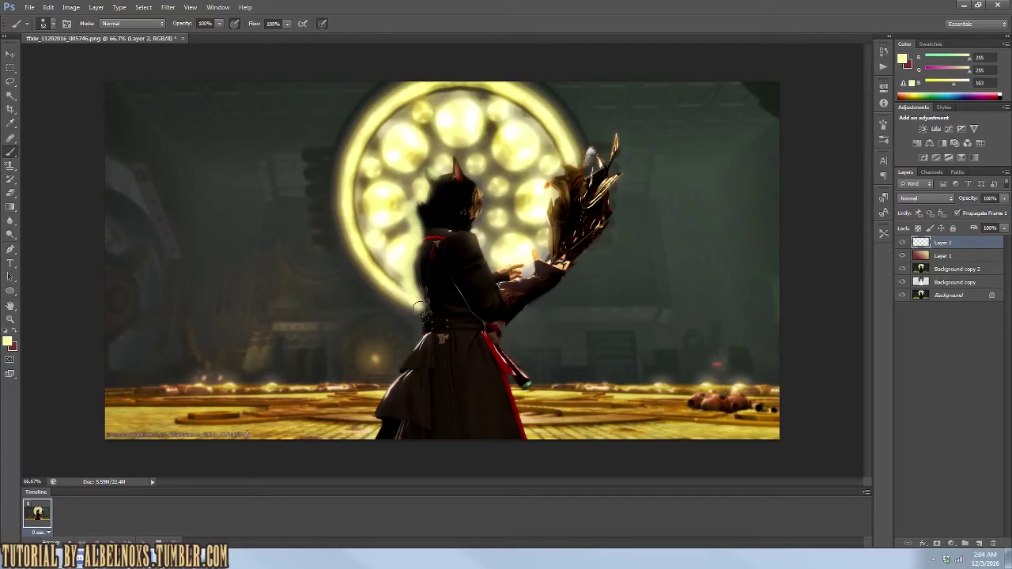
pyautogui.moveTo(452, 170)
pyautogui.mouseDown()
pyautogui.moveTo(474, 229)
pyautogui.moveTo(546, 247)
pyautogui.moveTo(557, 166)
pyautogui.moveTo(585, 155)
pyautogui.mouseUp()
pyautogui.moveTo(415, 239)
pyautogui.mouseDown()
pyautogui.moveTo(427, 197)
pyautogui.moveTo(462, 170)
pyautogui.moveTo(419, 202)
pyautogui.moveTo(476, 214)
pyautogui.moveTo(509, 273)
pyautogui.moveTo(540, 263)
pyautogui.moveTo(548, 204)
pyautogui.mouseUp()
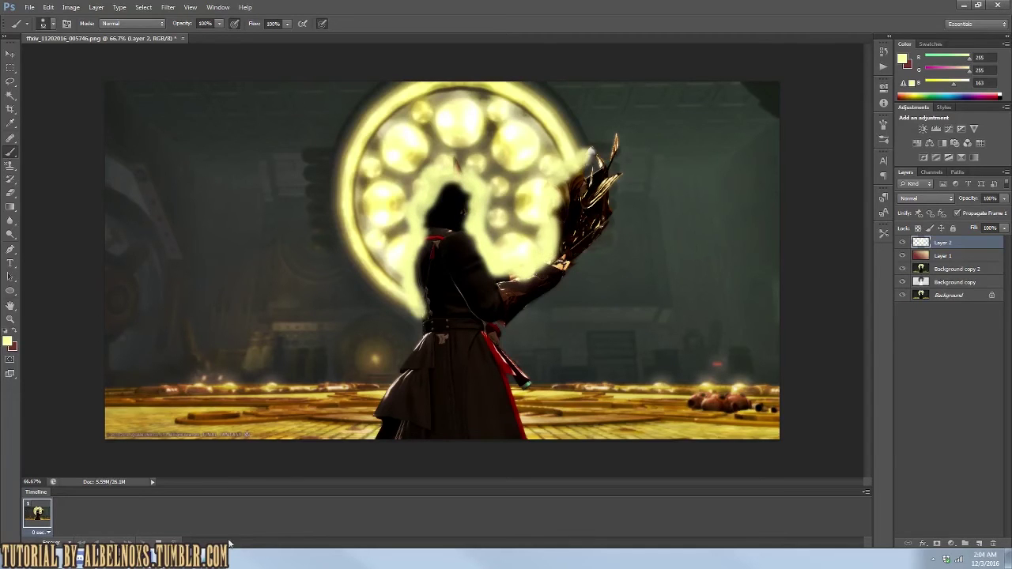
pyautogui.hotkey('alt', 'Tab')
pyautogui.hotkey('ctrl', 'a')
# Step: Note 'Again, gaussian blur is your pal' and blur the glow layer at radius 31.9
pyautogui.write('Agai')
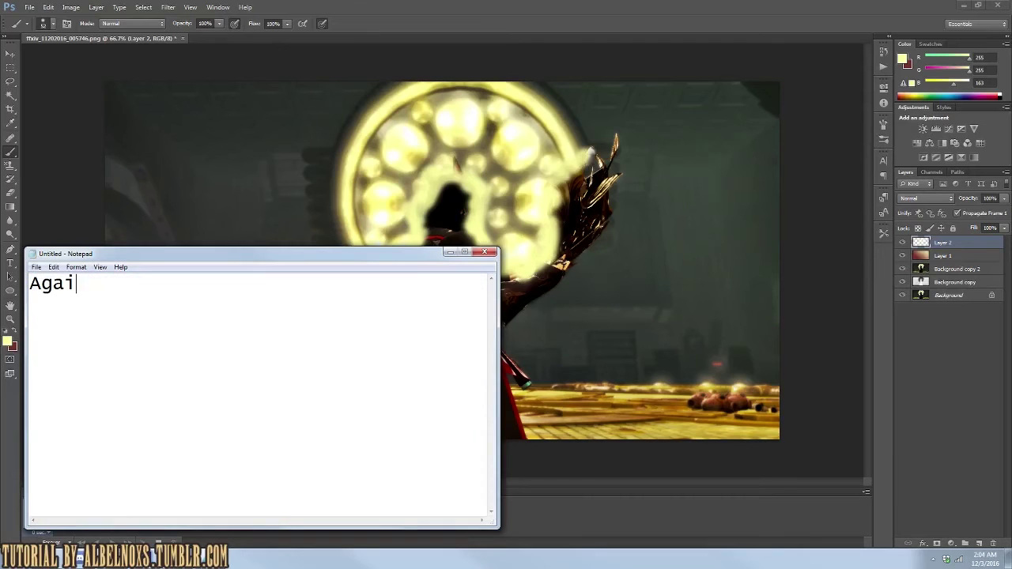
pyautogui.write('n, gussian blur is your pal!')
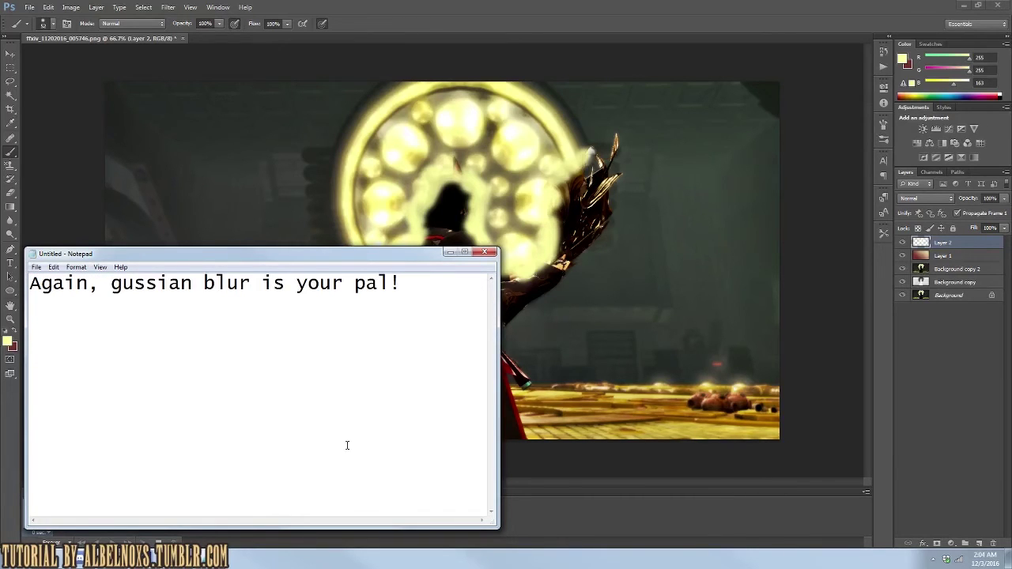
pyautogui.click(168, 7)
pyautogui.click(115, 190)
pyautogui.moveTo(717, 384); pyautogui.dragTo(753, 387)
pyautogui.click(835, 243)
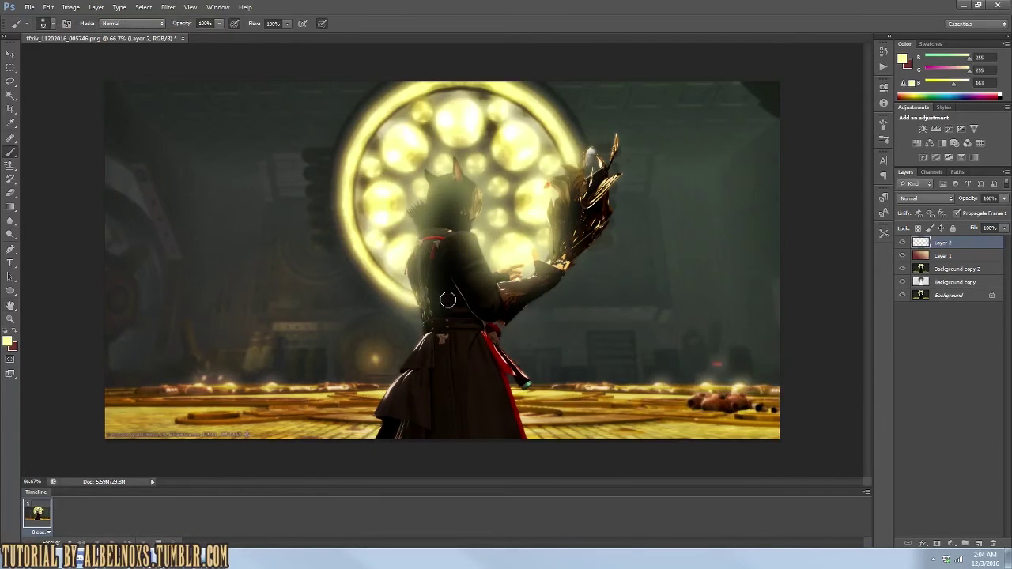
# Step: With a large soft eraser, remove glow from the character's head, hair and ears
pyautogui.write('Erase the interior parts acordingly')
pyautogui.click(449, 251)
pyautogui.press('e')
pyautogui.click(47, 23)
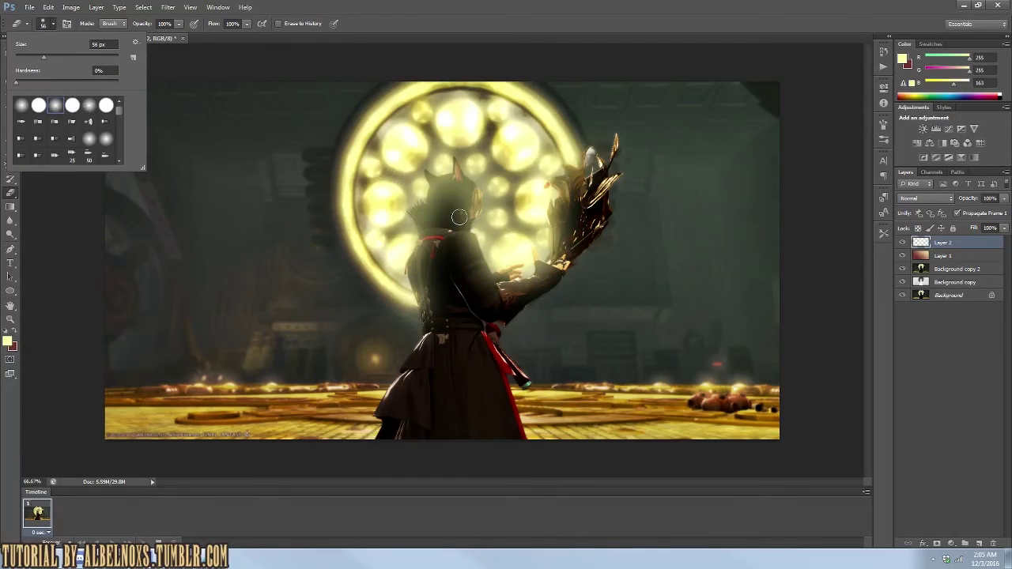
pyautogui.click(93, 99)
pyautogui.moveTo(449, 196)
pyautogui.mouseDown()
pyautogui.moveTo(458, 192)
pyautogui.moveTo(435, 207)
pyautogui.moveTo(427, 283)
pyautogui.moveTo(468, 237)
pyautogui.moveTo(496, 300)
pyautogui.moveTo(528, 294)
pyautogui.moveTo(546, 270)
pyautogui.moveTo(577, 183)
pyautogui.moveTo(507, 295)
pyautogui.mouseUp()
pyautogui.moveTo(432, 224); pyautogui.dragTo(437, 183)
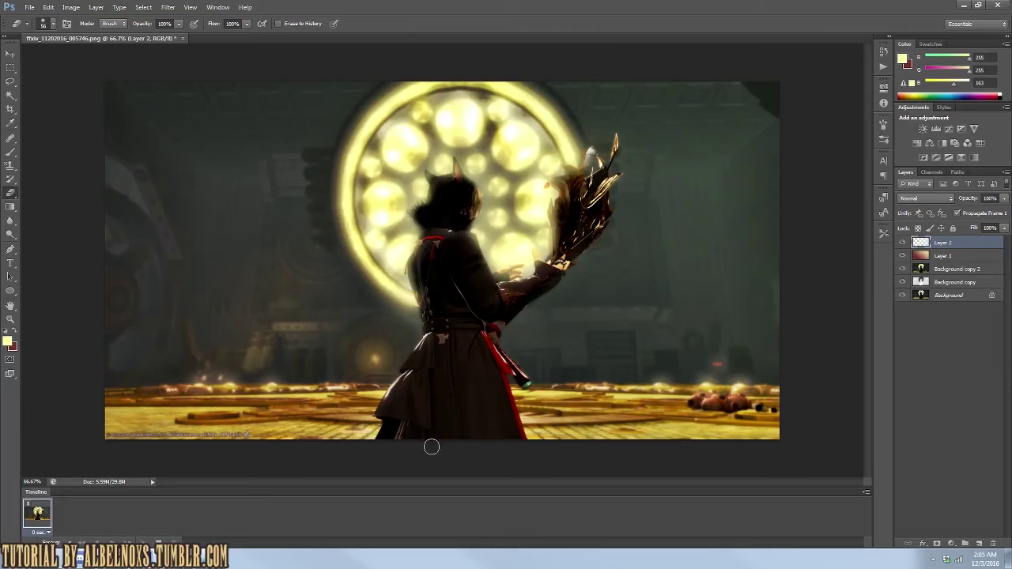
# Step: Soften Layer 2's rim-light glow with a Gaussian Blur, then select all the Notepad notes
pyautogui.click(168, 7)
pyautogui.moveTo(174, 113)
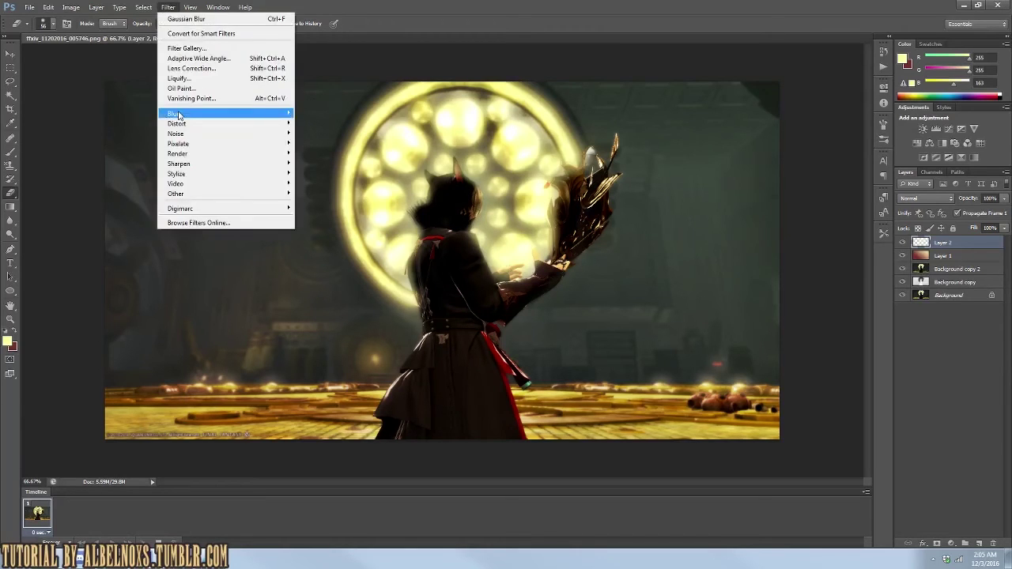
pyautogui.click(110, 188)
pyautogui.moveTo(705, 386); pyautogui.dragTo(710, 386)
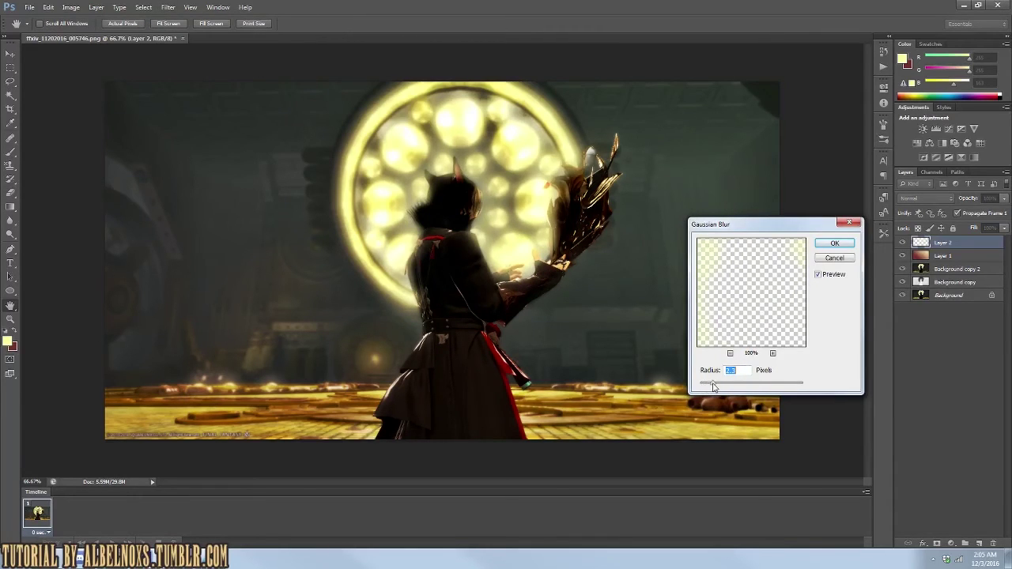
pyautogui.click(834, 243)
pyautogui.hotkey('alt', 'Tab')
pyautogui.hotkey('ctrl', 'a')
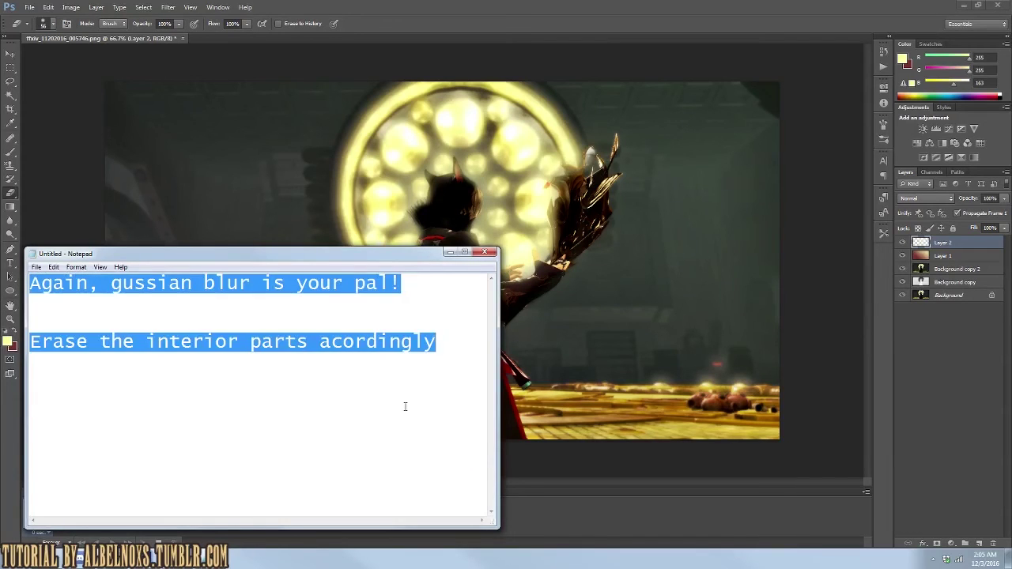
# Step: Write the tip to lower the layer's opacity until subtle yet visible, and drag Layer 2 toward 42%
pyautogui.write('reduce the opacity of that layer a smidge')
pyautogui.press('Return')
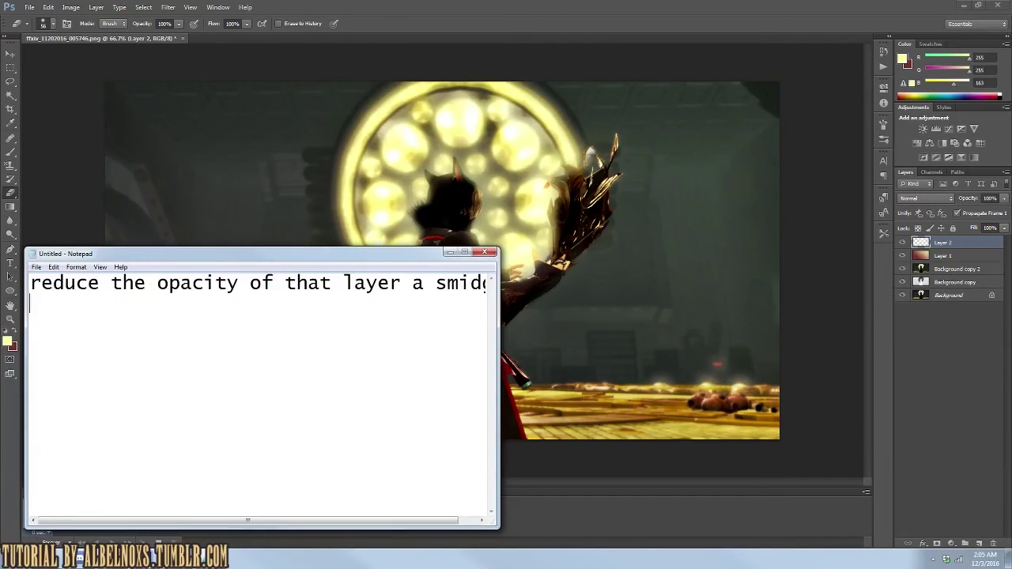
pyautogui.write('until it looks sublt')
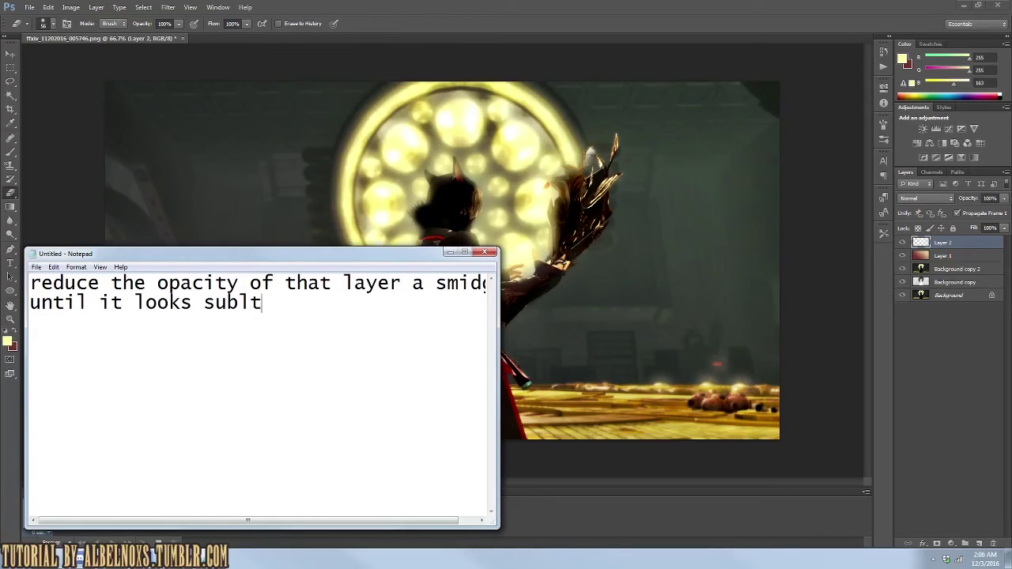
pyautogui.press('BackSpace')
pyautogui.press('BackSpace')
pyautogui.press('BackSpace')
pyautogui.write('e ')
pyautogui.write('tle yet')
pyautogui.press('BackSpace')
pyautogui.press('BackSpace')
pyautogui.press('BackSpace')
pyautogui.write('et still visible!')
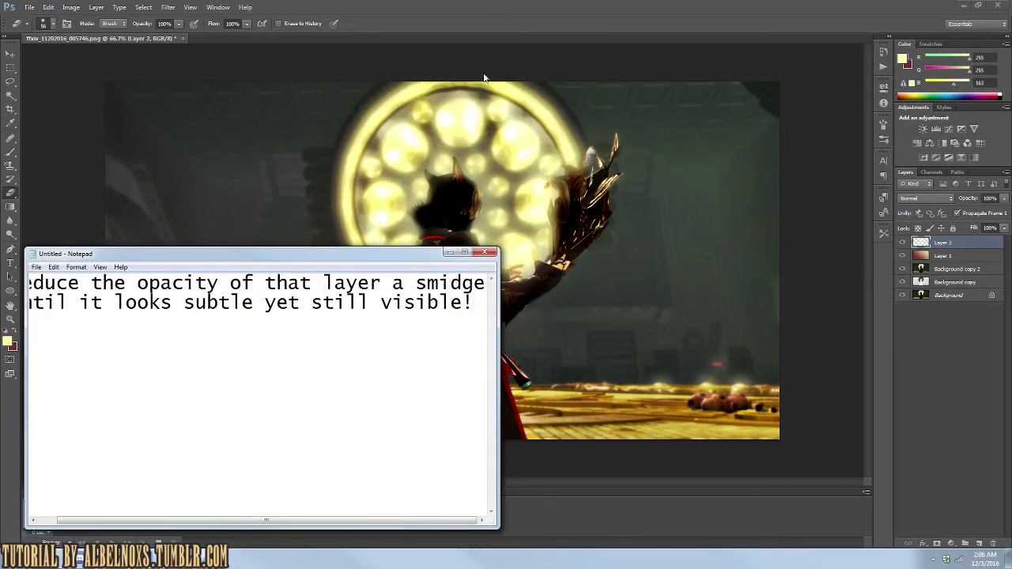
pyautogui.click(1008, 203)
pyautogui.moveTo(1004, 199); pyautogui.dragTo(974, 214)
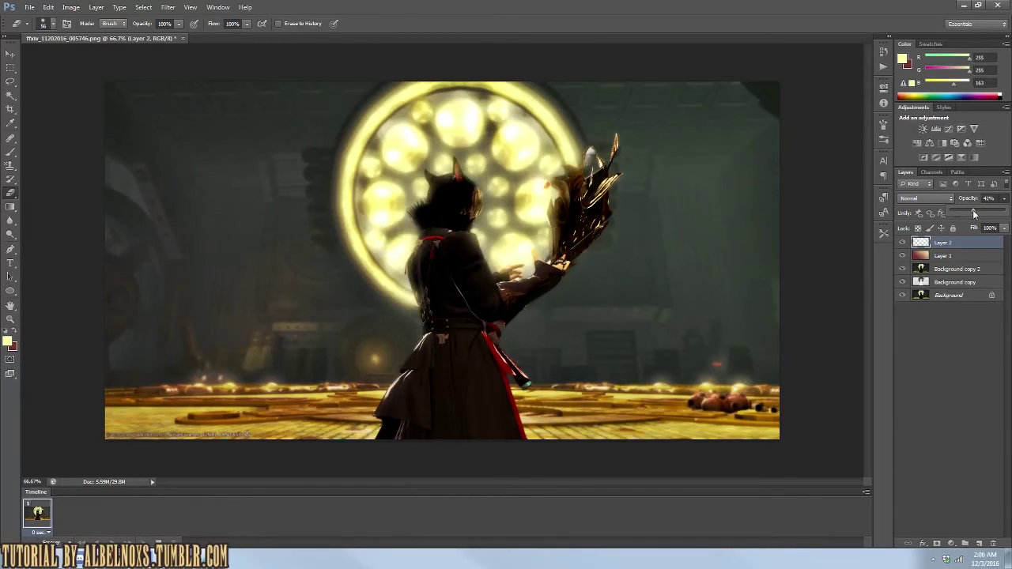
# Step: Set Layer 2 to 42% opacity, move it below Layer 1, and set Layer 1 to 38%
pyautogui.click(542, 34)
pyautogui.moveTo(921, 245); pyautogui.dragTo(930, 259)
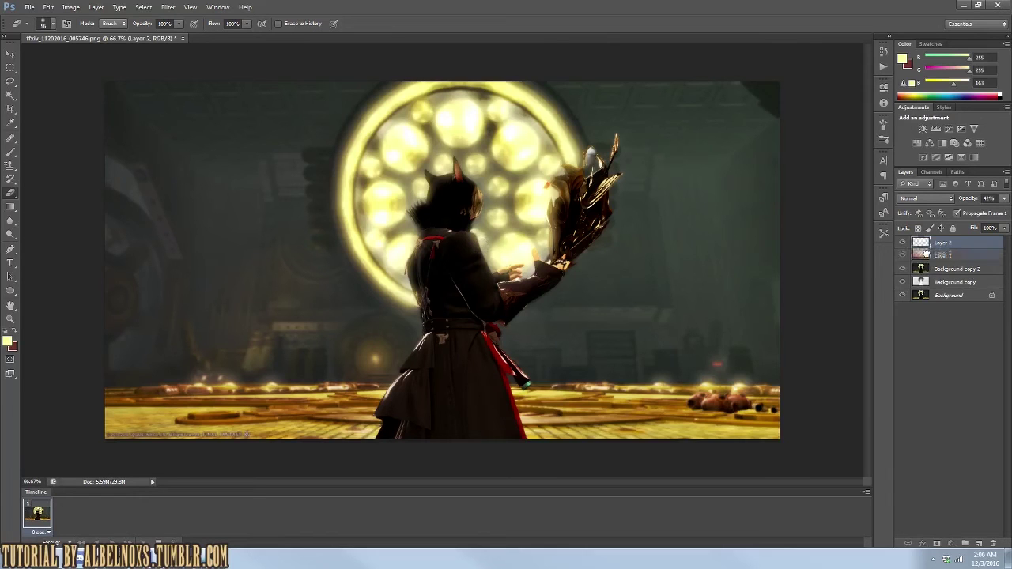
pyautogui.click(942, 242)
pyautogui.moveTo(1004, 199); pyautogui.dragTo(973, 213)
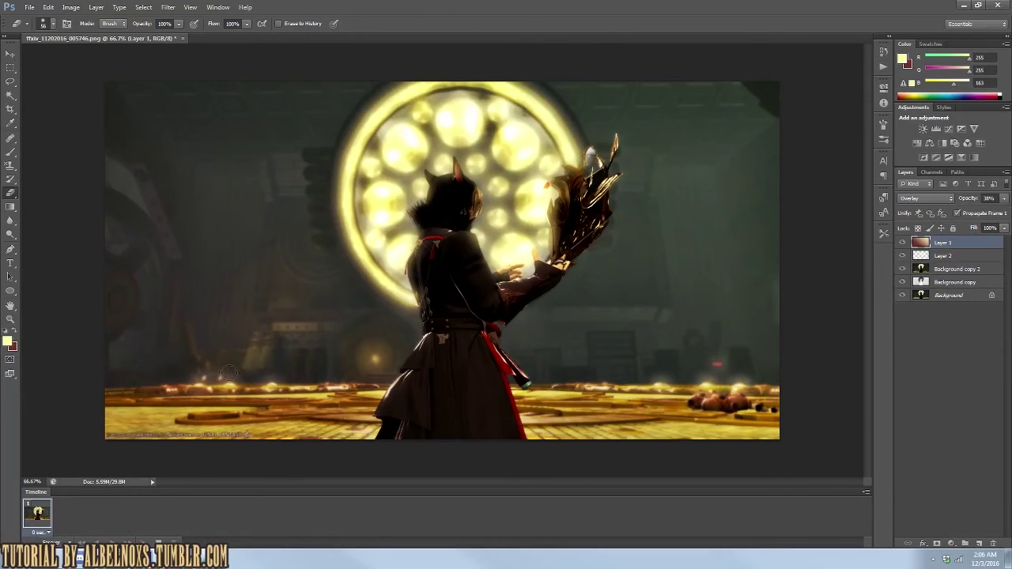
pyautogui.hotkey('alt', 'Tab')
pyautogui.hotkey('ctrl', 'a')
# Step: Note: choose a color that compliments the scene and grab your gradient tool
pyautogui.write('And finnaly')
pyautogui.press('BackSpace')
pyautogui.press('BackSpace')
pyautogui.press('BackSpace')
pyautogui.write('ally, choose a color')
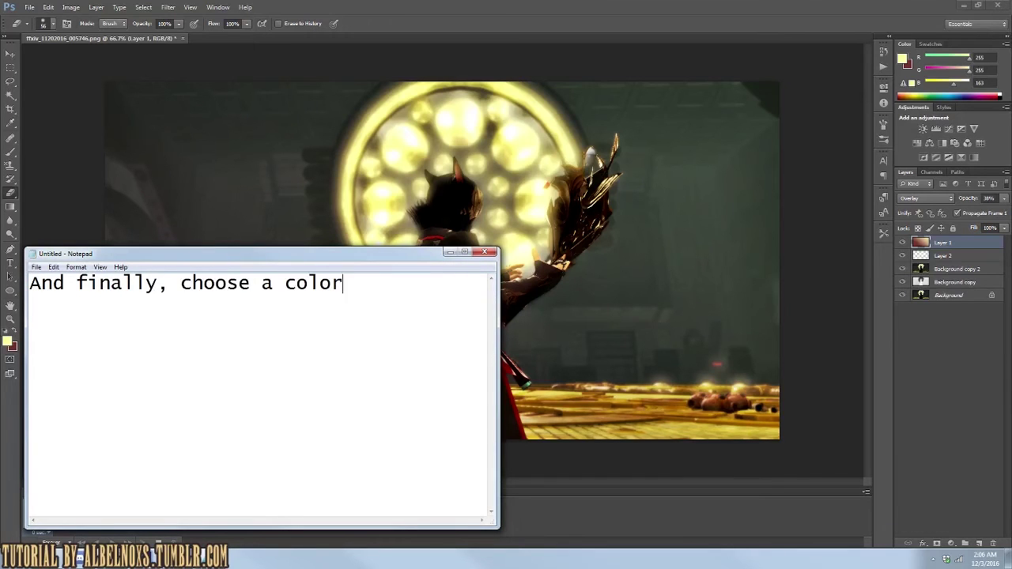
pyautogui.write(' that compliments')
pyautogui.press('Return')
pyautogui.write('the scene')
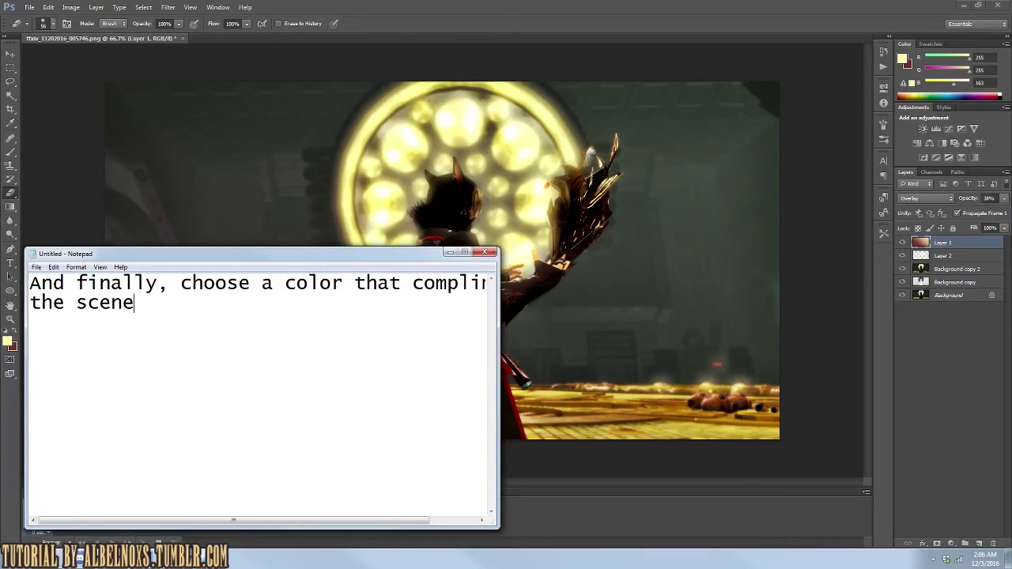
pyautogui.write(' and grab your gradient tool pay!')
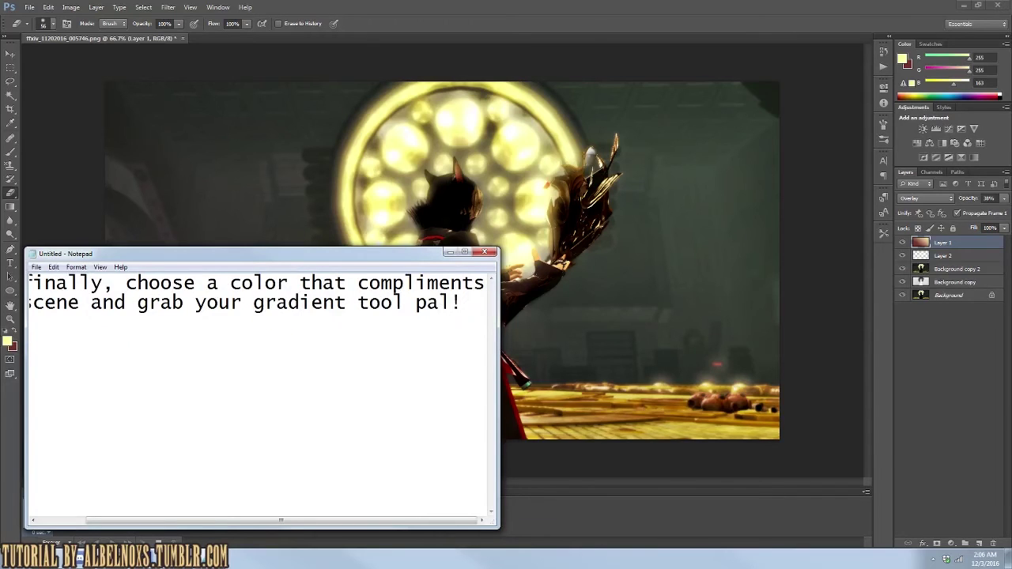
# Step: Add a typo aside and the tip to use only one color for the gradient
pyautogui.press('Return')
pyautogui.press('Return')
pyautogui.write('M')
pyautogui.write('ake syre')
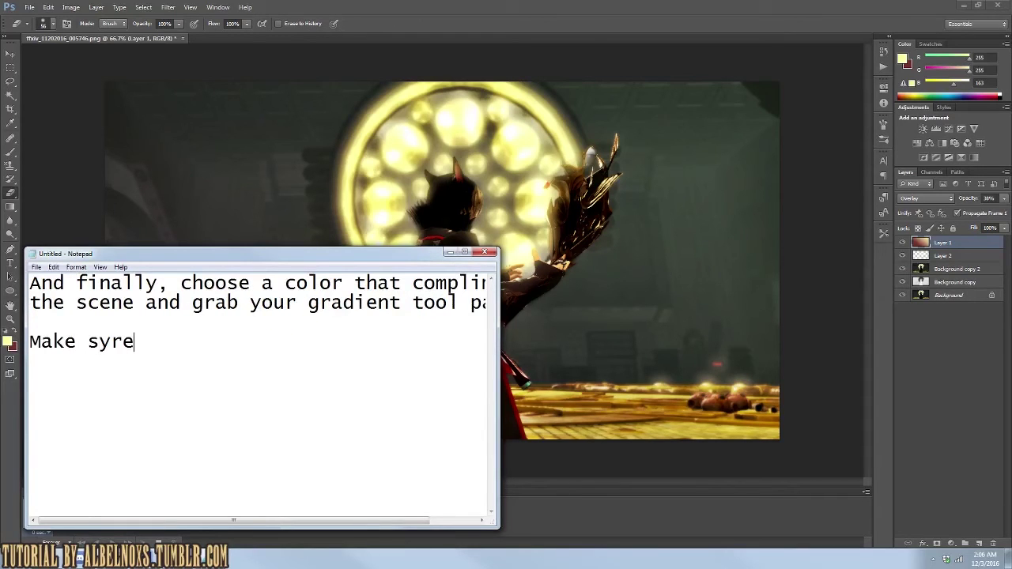
pyautogui.press('BackSpace')
pyautogui.press('BackSpace')
pyautogui.press('BackSpace')
pyautogui.write('ure')
pyautogui.write('godm t')
pyautogui.press('BackSpace')
pyautogui.press('BackSpace')
pyautogui.press('BackSpace')
pyautogui.write('typos..omg')
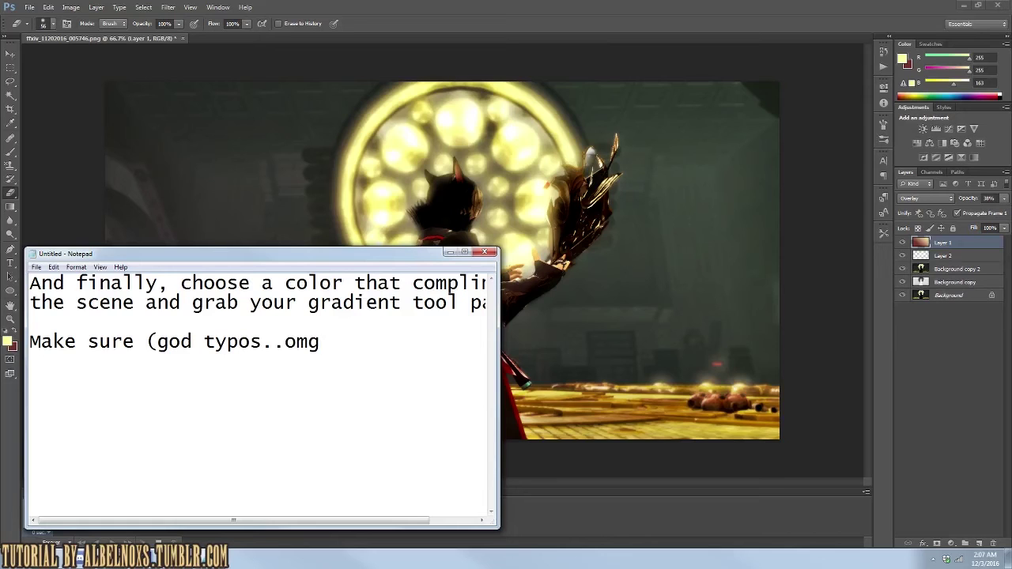
pyautogui.press('Return')
pyautogui.press('Return')
pyautogui.write('Make sure ')
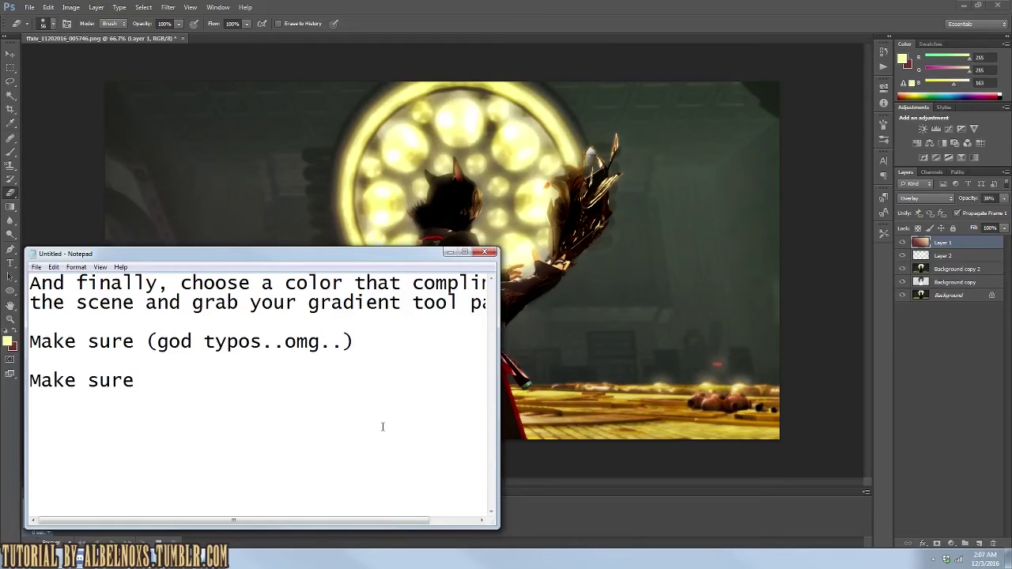
pyautogui.write('you only have the one color in use for the gradient')
pyautogui.write(' (like')
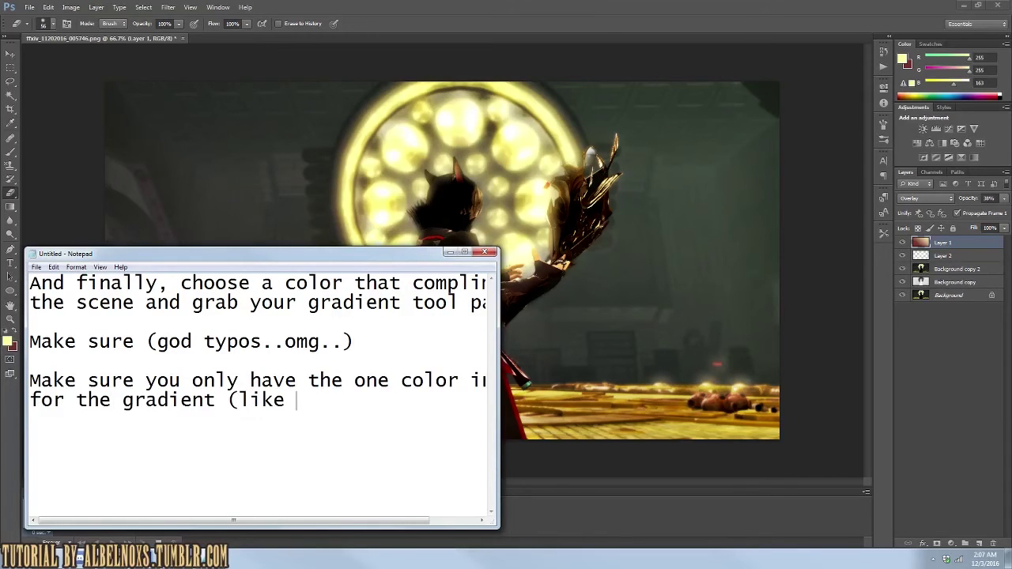
# Step: Make red the foreground colour and pick a one-colour-to-transparent Gradient tool preset
pyautogui.click(440, 27)
pyautogui.click(13, 332)
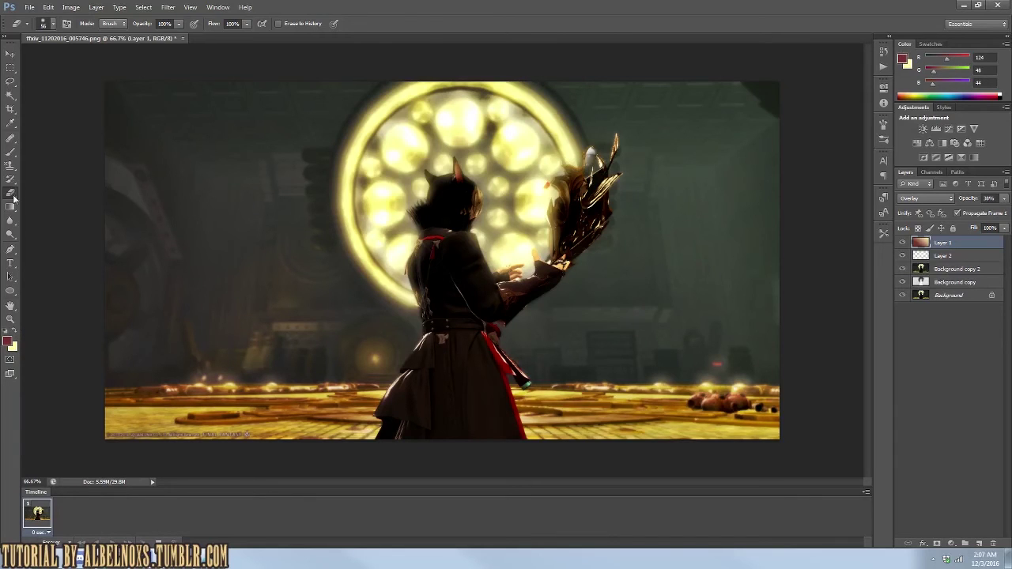
pyautogui.click(11, 206)
pyautogui.click(75, 24)
pyautogui.click(37, 50)
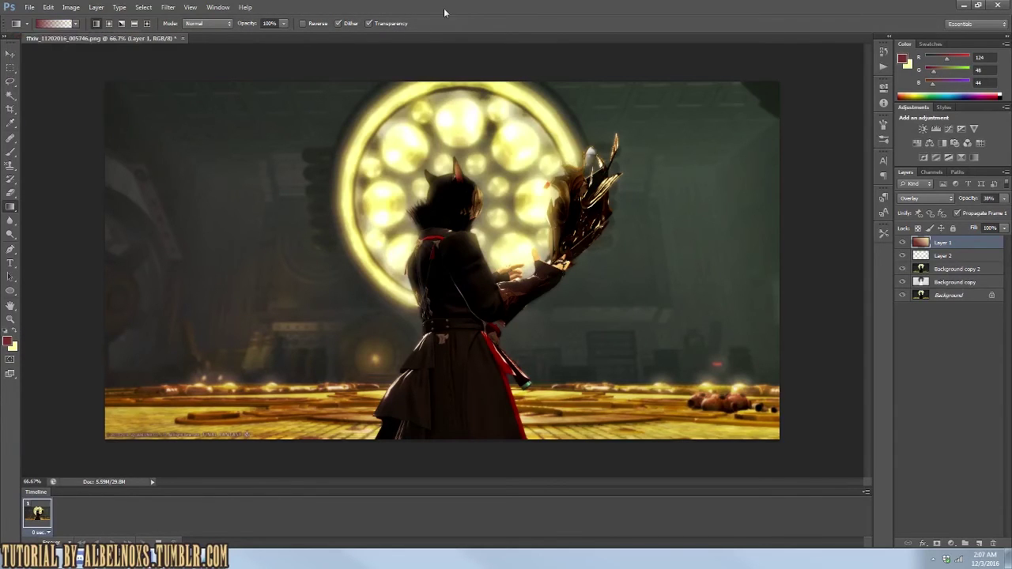
pyautogui.hotkey('alt', 'Tab')
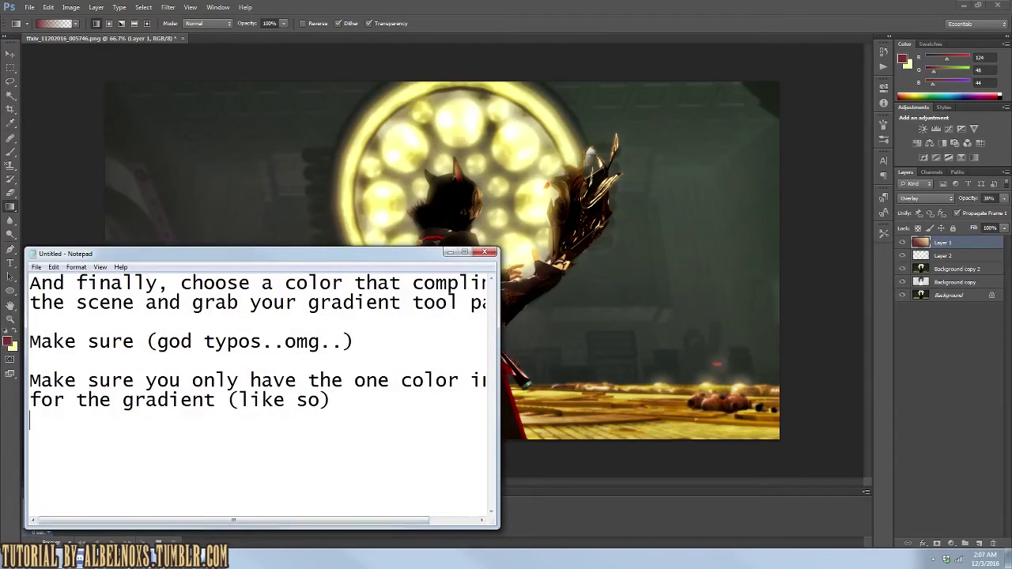
# Step: Finish the transparency tip, then start a new note about dragging the gradient for the painting layer
pyautogui.write('he other end being transpar')
pyautogui.write('is important!')
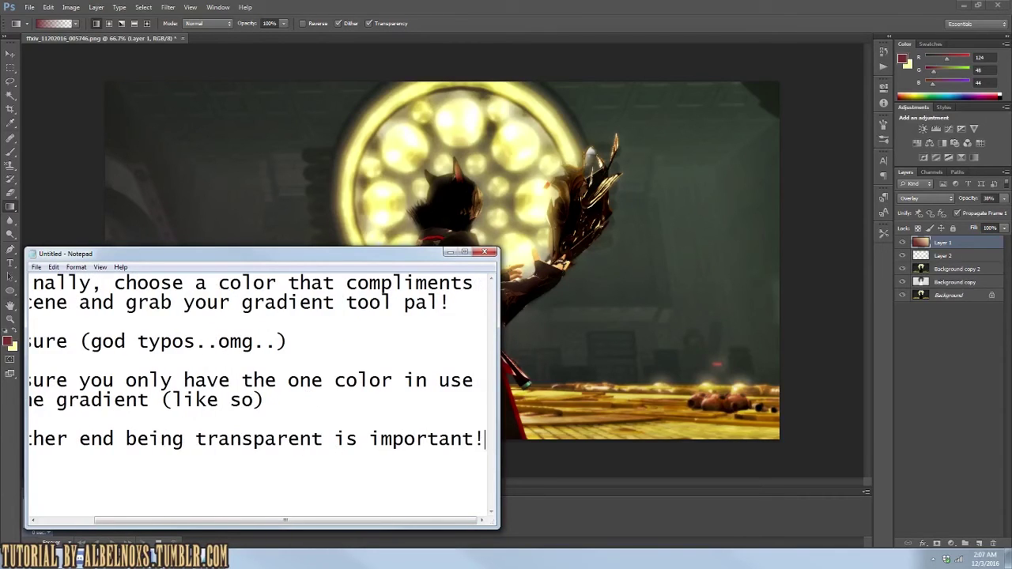
pyautogui.hotkey('ctrl', 'a')
pyautogui.write('O')
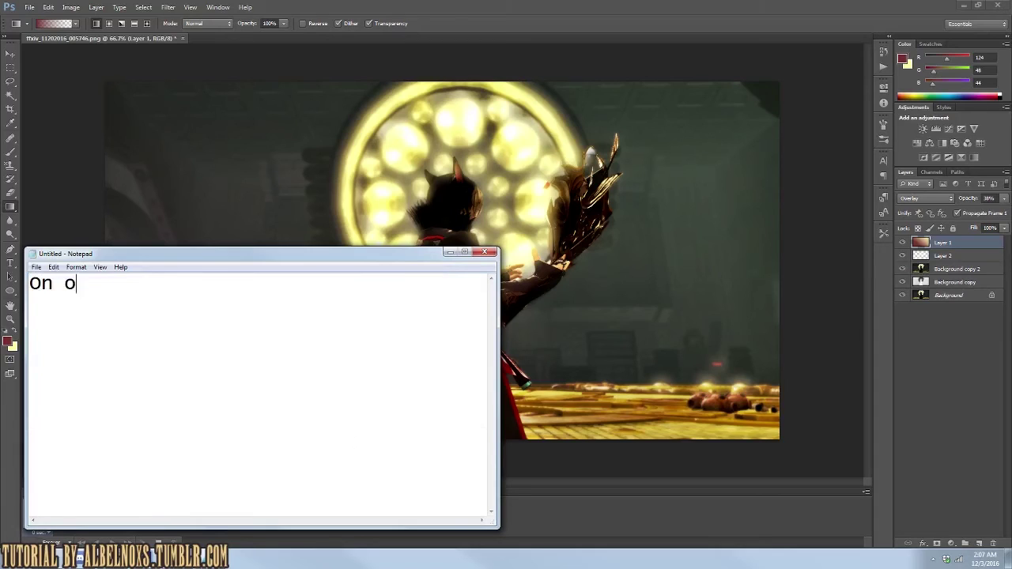
pyautogui.write('ne last la')
pyautogui.write('yer')
pyautogui.write(' og')
pyautogui.write('painting"')
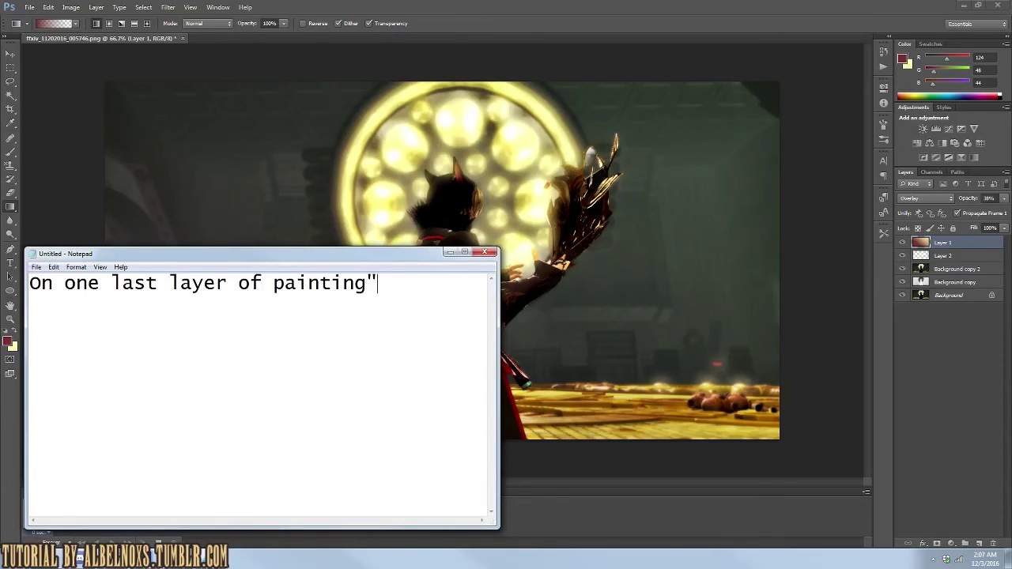
pyautogui.click(273, 283)
pyautogui.write('" work, we\'')
pyautogui.press('Return')
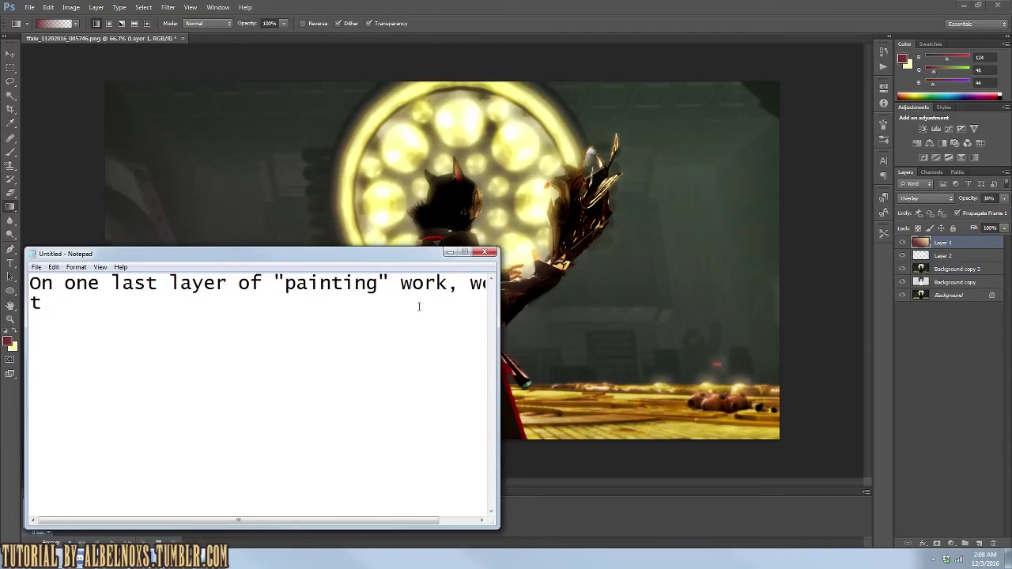
pyautogui.write('ake our gradient and drag it')
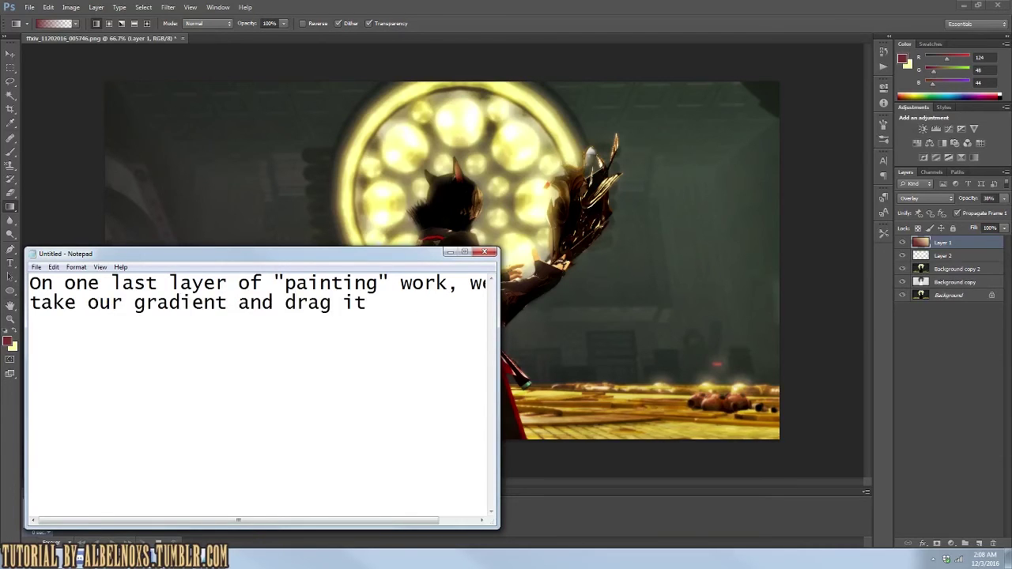
pyautogui.write(' from')
# Step: Complete the note: drag from the shadowed area, opposite where the light is
pyautogui.press('Return')
pyautogui.write('the "ds')
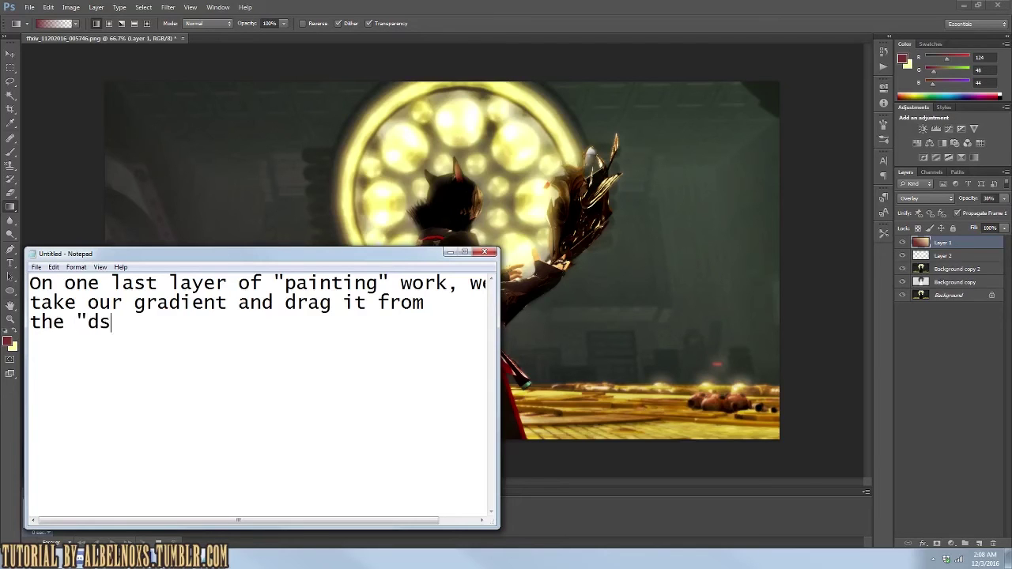
pyautogui.press('BackSpace')
pyautogui.press('BackSpace')
pyautogui.write('shadowed')
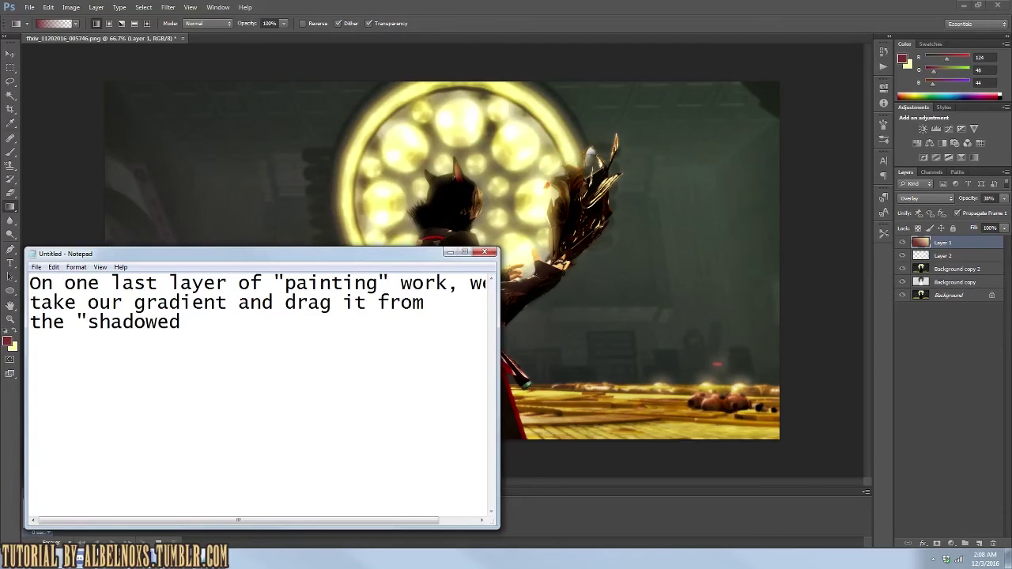
pyautogui.write('" area. This will depend on')
pyautogui.press('Return')
pyautogui.write('image but ')
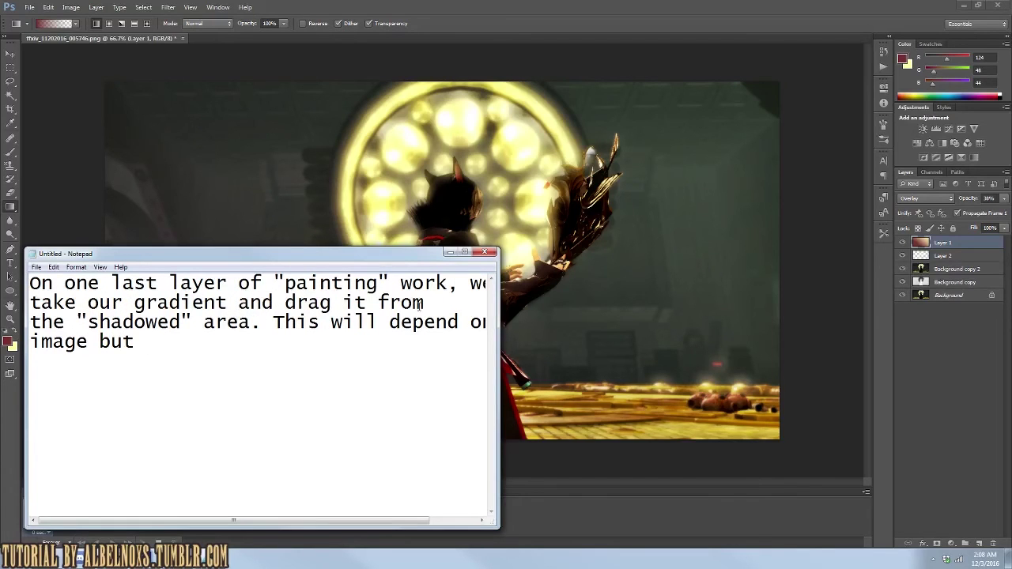
pyautogui.write("I can't always ")
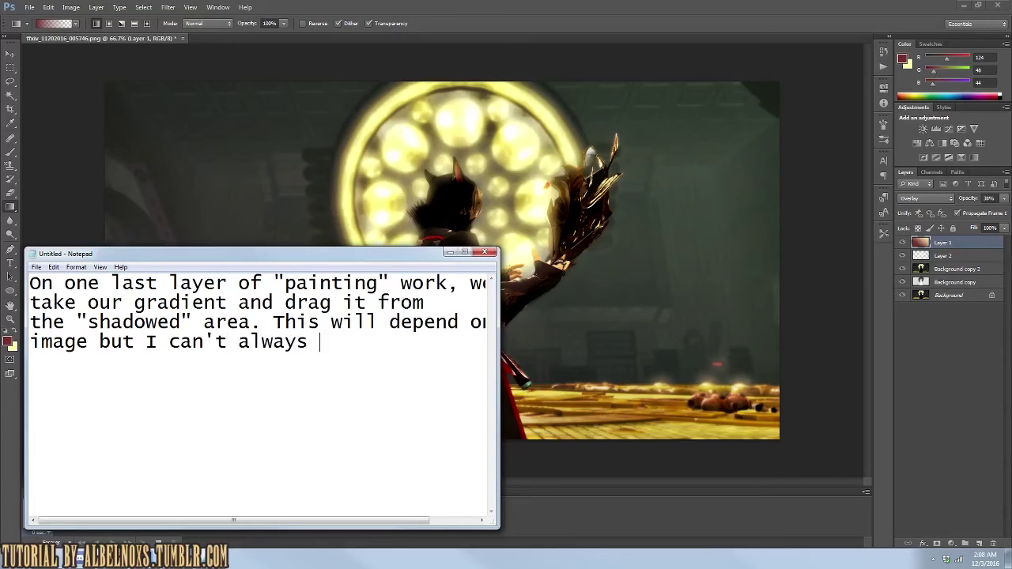
pyautogui.write('explai')
pyautogui.write('n that for every scena')
pyautogui.press('Return')
pyautogui.press('Return')
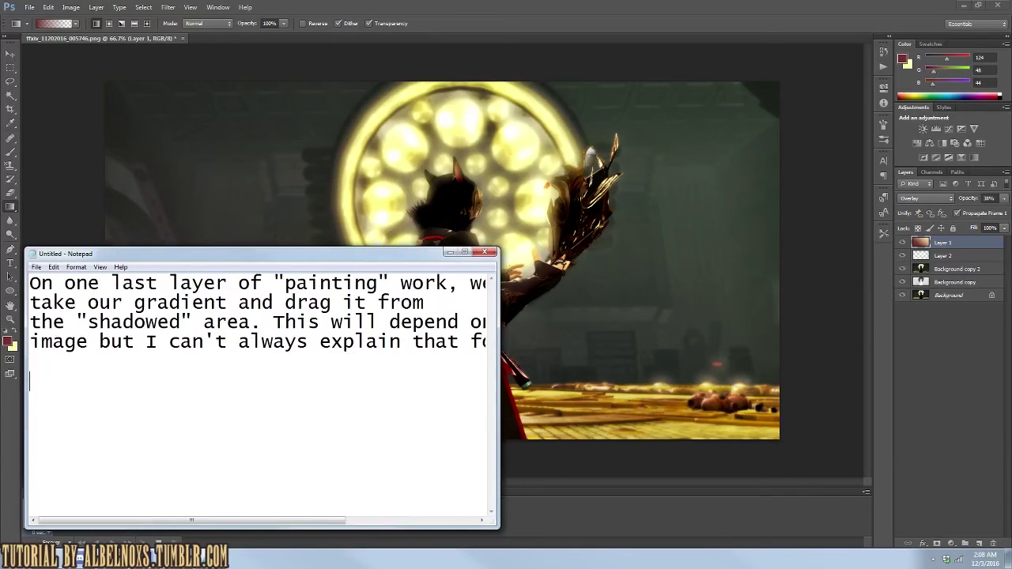
pyautogui.write('usually look for where the ligh is and plan the opposite edge!')
pyautogui.click(520, 250)
# Step: Add a new Layer 3 and draw a red gradient fading up from the bottom edge
pyautogui.click(96, 7)
pyautogui.click(237, 16)
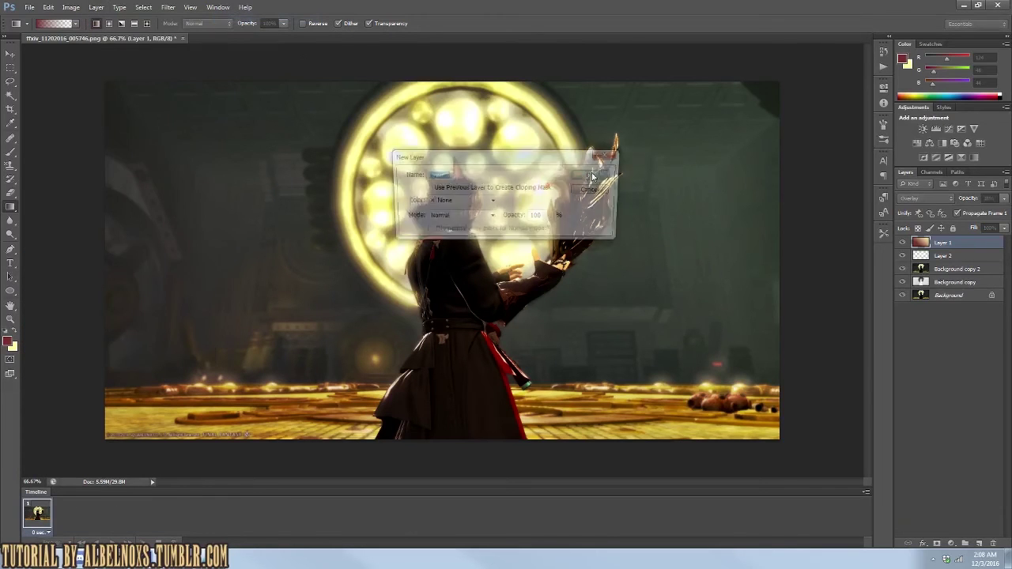
pyautogui.press('Return')
pyautogui.moveTo(368, 445); pyautogui.dragTo(378, 268)
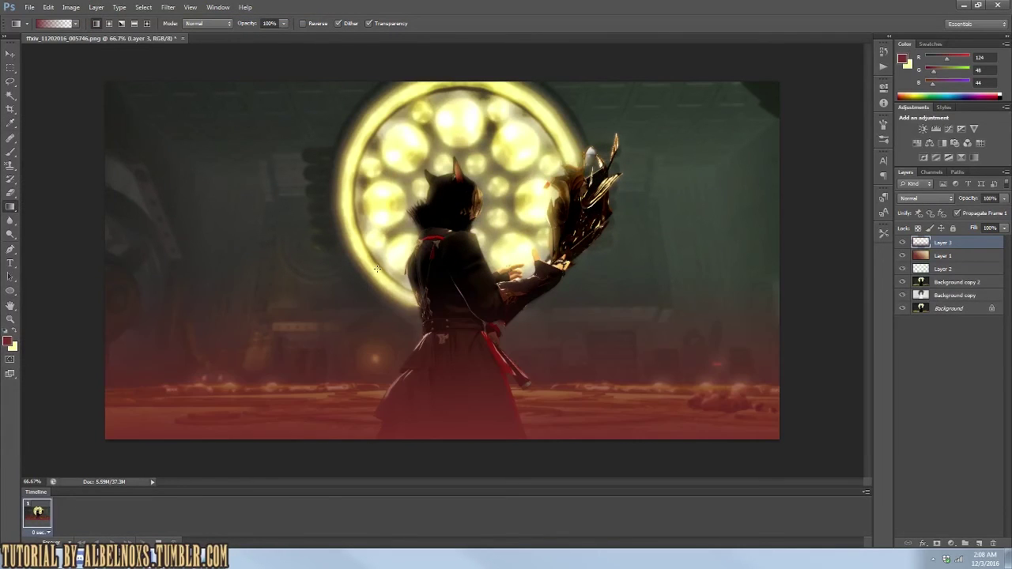
# Step: Replace the note with 'Now, set the layer to Multiply'
pyautogui.hotkey('alt', 'Tab')
pyautogui.hotkey('ctrl', 'a')
pyautogui.write('Now, set the layer to M')
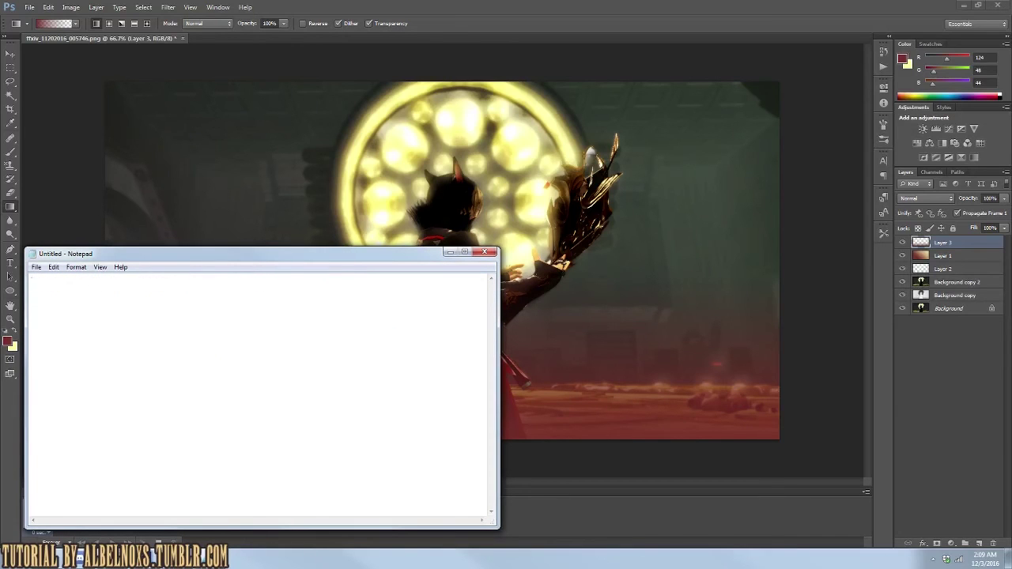
pyautogui.write('ultiply!')
pyautogui.hotkey('alt', 'Tab')
pyautogui.click(926, 198)
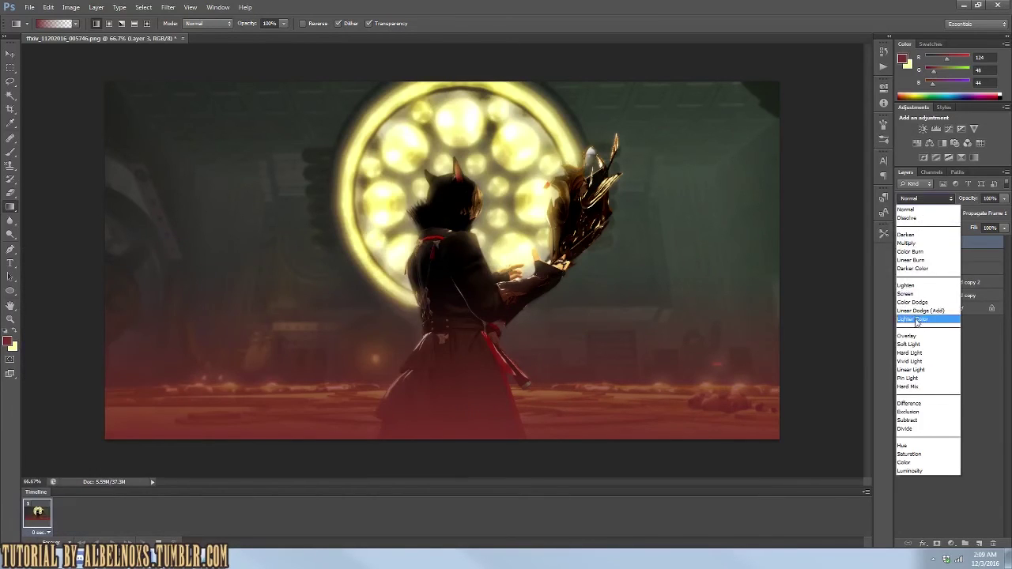
# Step: Set Layer 3 to Multiply, note 'Reduce opacity until it looks nice', and drop it to 25%
pyautogui.click(921, 246)
pyautogui.hotkey('alt', 'Tab')
pyautogui.hotkey('ctrl', 'a')
pyautogui.write('Reduce o')
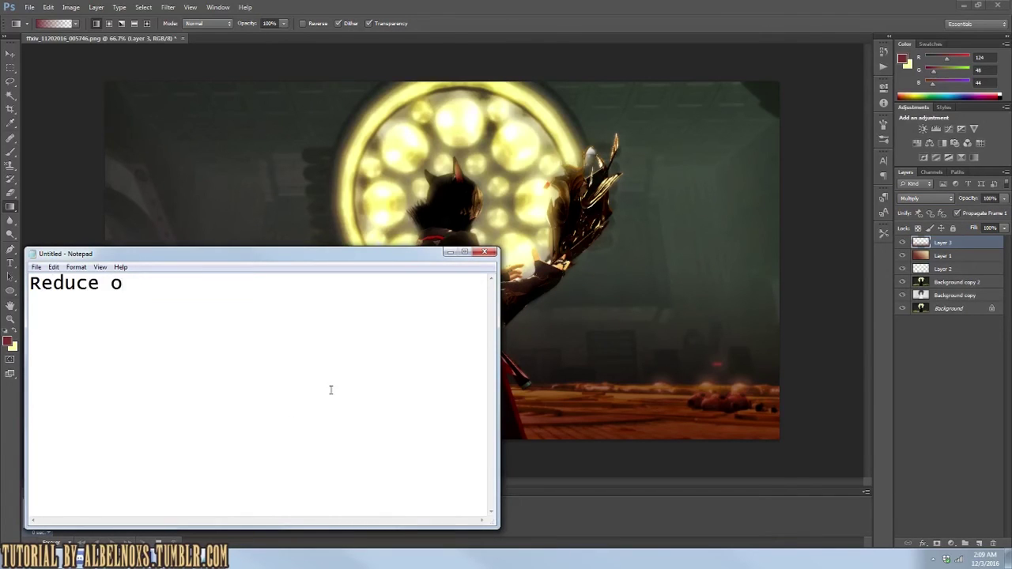
pyautogui.write('pacity until it looks nice')
pyautogui.moveTo(1004, 199); pyautogui.dragTo(967, 212)
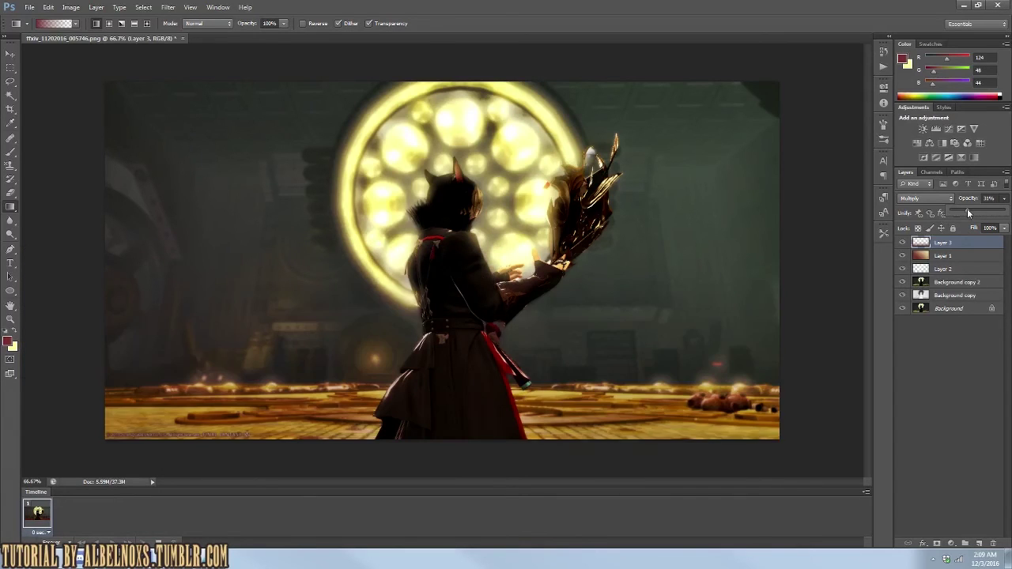
pyautogui.hotkey('alt', 'Tab')
# Step: Replace the note with 'And there we go! You have a simple edit' and an extra-mile effects intro
pyautogui.hotkey('ctrl', 'a')
pyautogui.write('And there we go! Y')
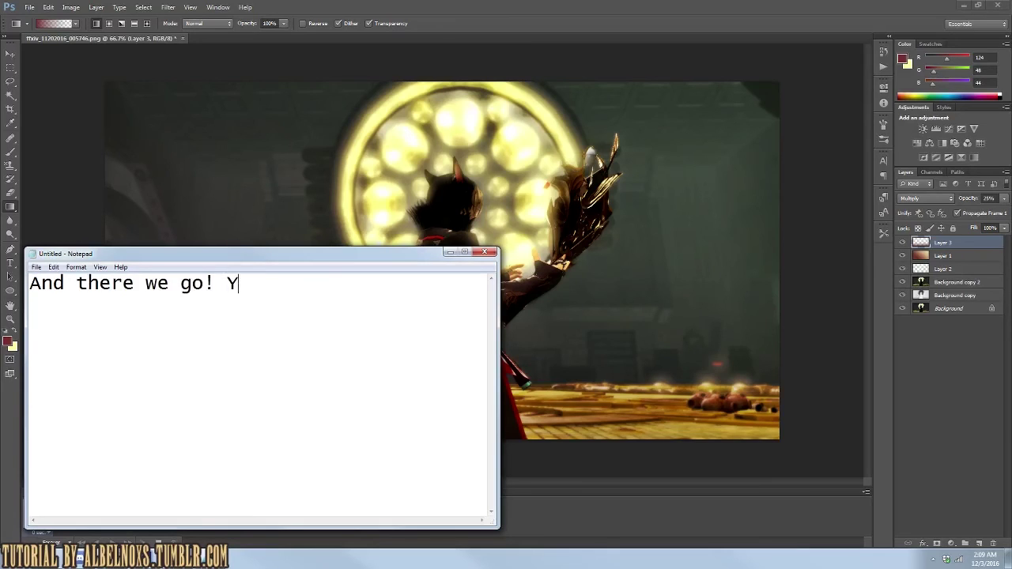
pyautogui.write('ou have a simple edit, haha!')
pyautogui.press('Return')
pyautogui.press('Return')
pyautogui.write('If you r3ea')
pyautogui.press('BackSpace')
pyautogui.press('BackSpace')
pyautogui.press('BackSpace')
pyautogui.write('e')
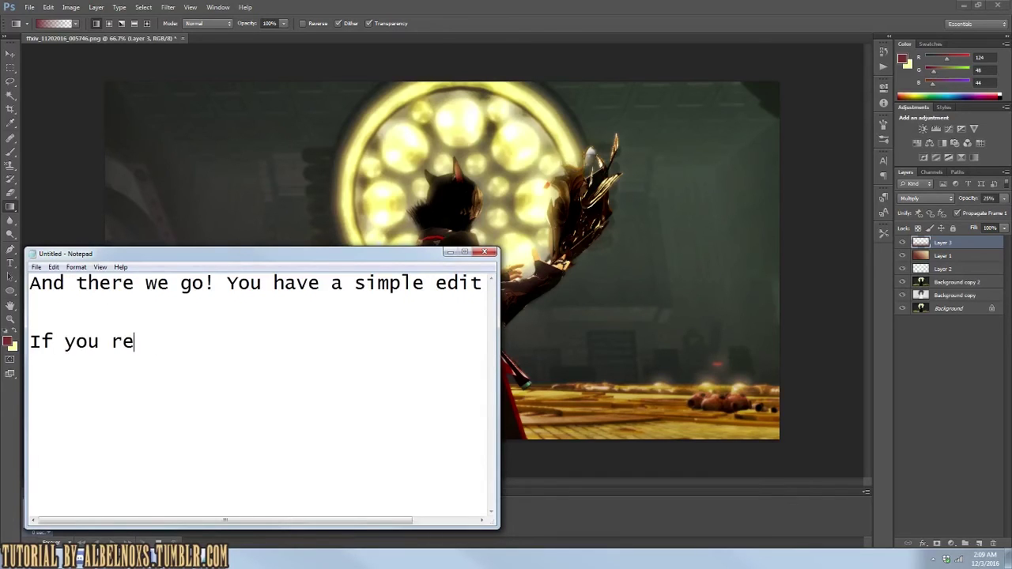
pyautogui.write('ally want to go the extra mile')
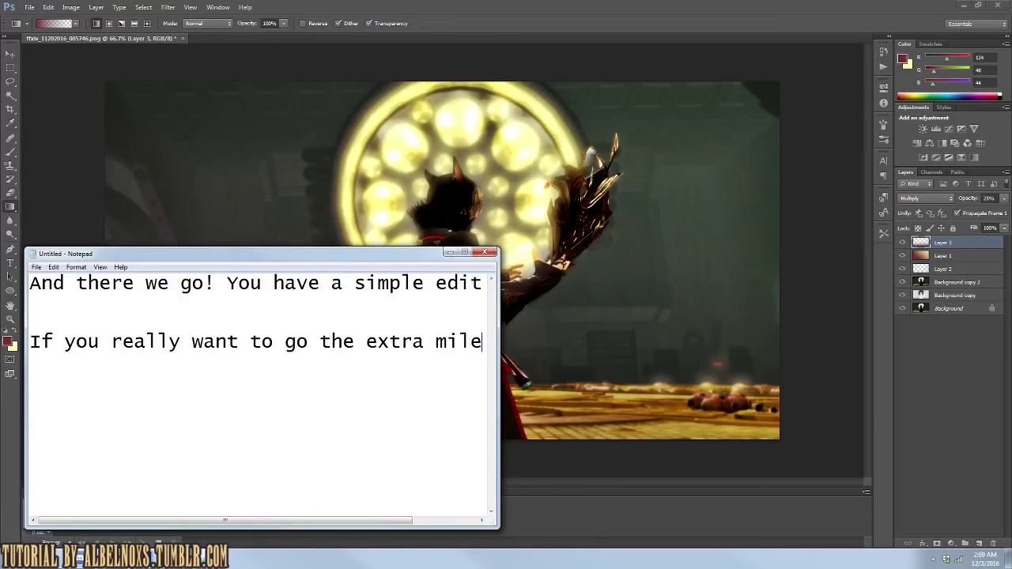
pyautogui.write('you can do some neato PS effect ')
pyautogui.write(' to give')
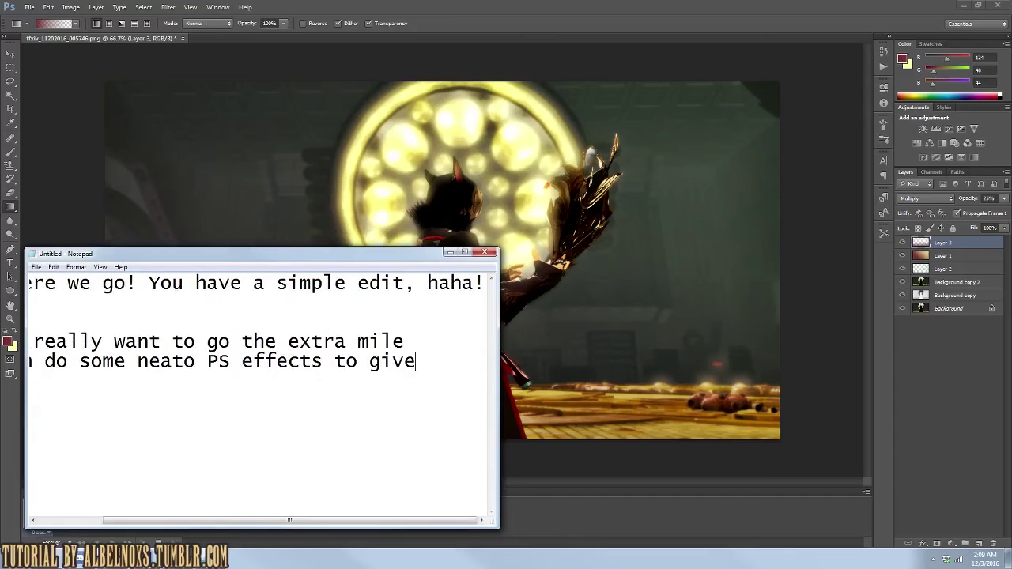
# Step: Add steps: select the entire canvas, Copy Merged, and paste onto a new layer with all layers visible
pyautogui.press('Return')
pyautogui.write('the screnshot more "texture".')
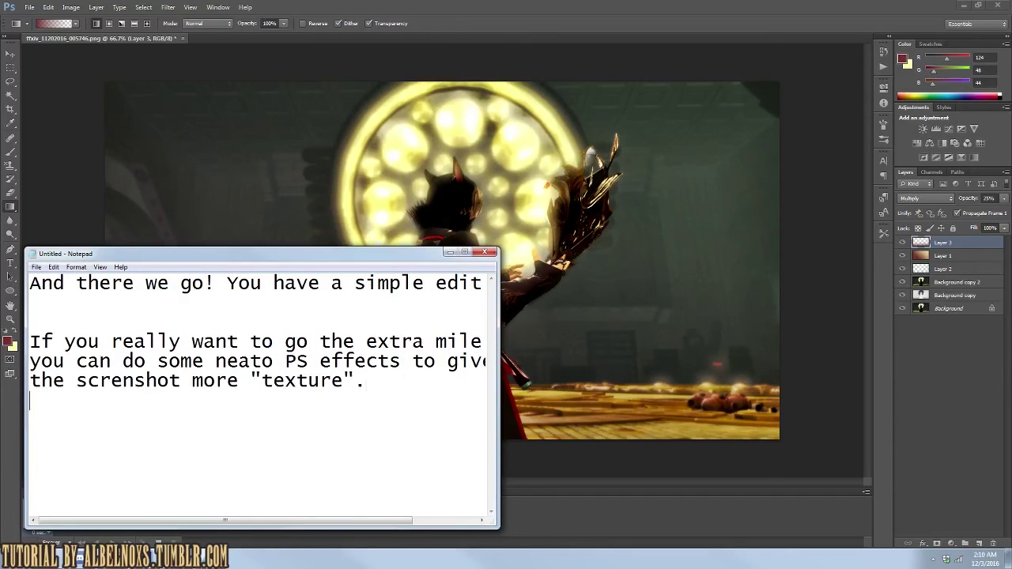
pyautogui.write('elect the endite')
pyautogui.press('BackSpace')
pyautogui.press('BackSpace')
pyautogui.press('BackSpace')
pyautogui.write('tire canvas and')
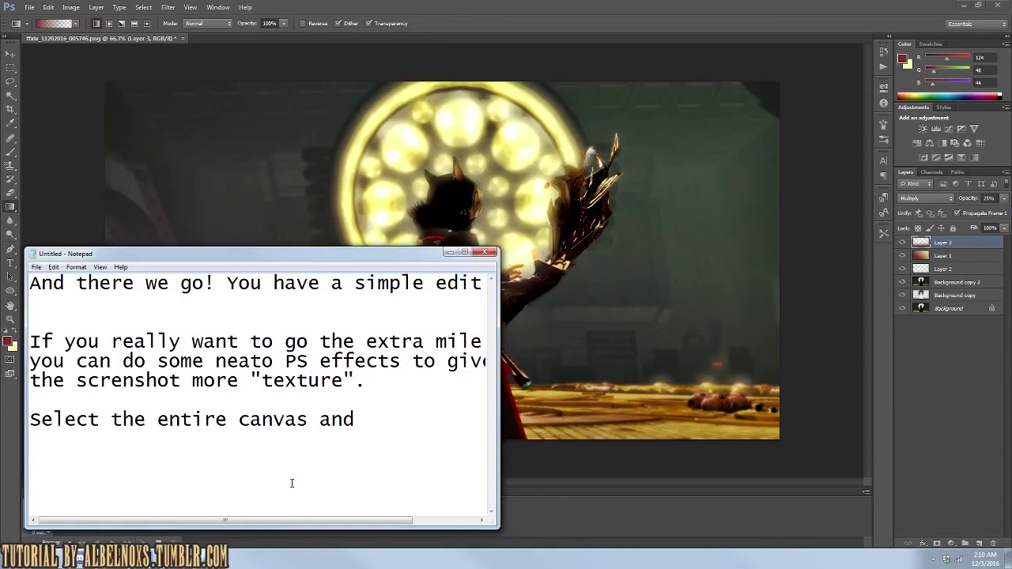
pyautogui.write(' go to Edit')
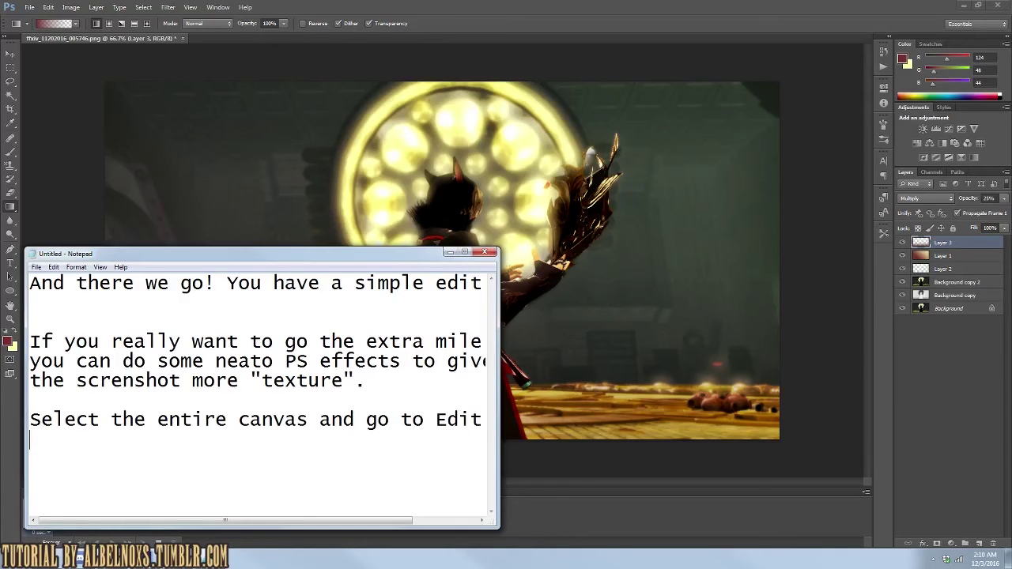
pyautogui.write('copy')
pyautogui.write('erged, the')
pyautogui.write('RL')
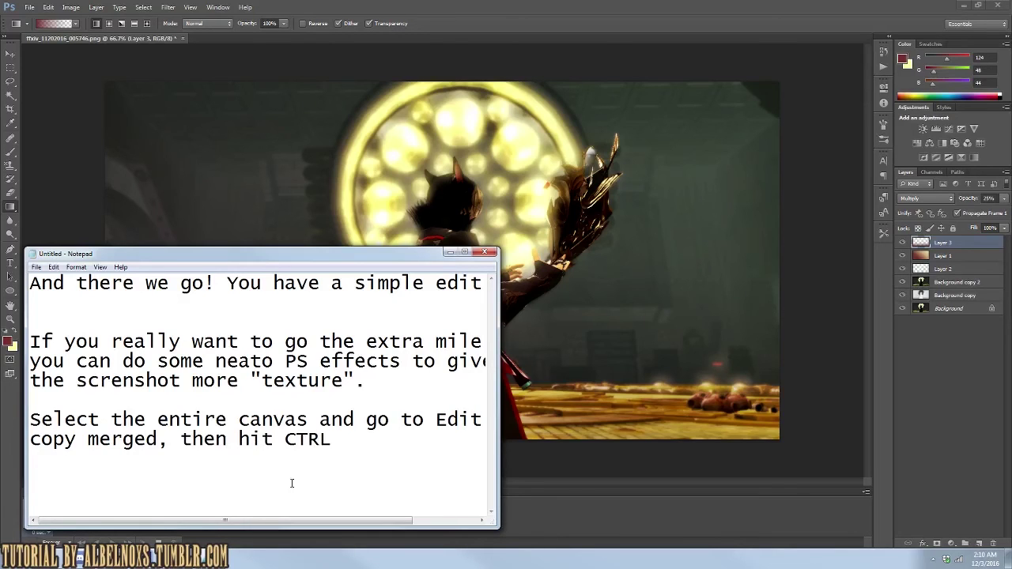
pyautogui.write('+V to paste the scene ')
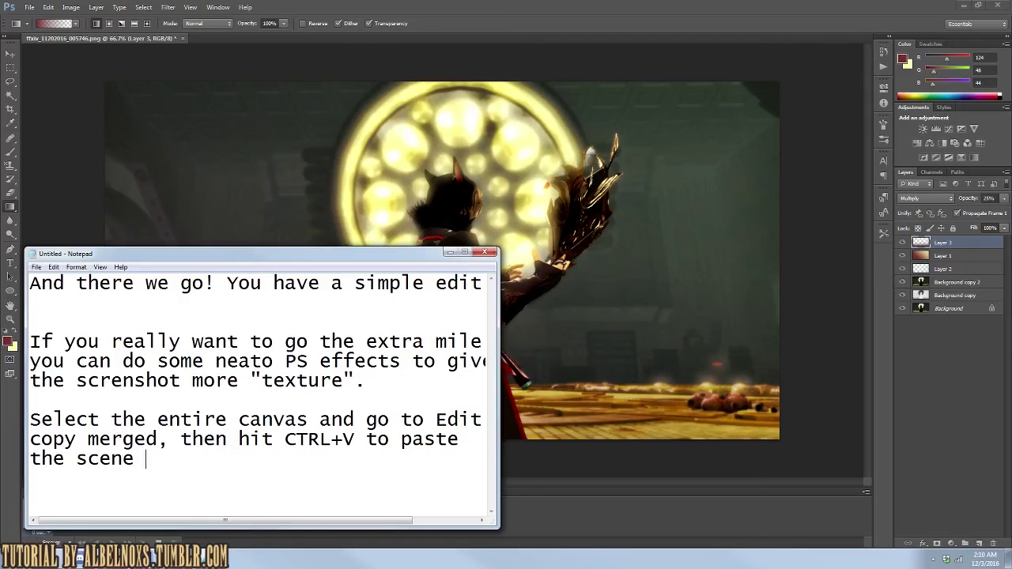
pyautogui.write('onto a new layer')
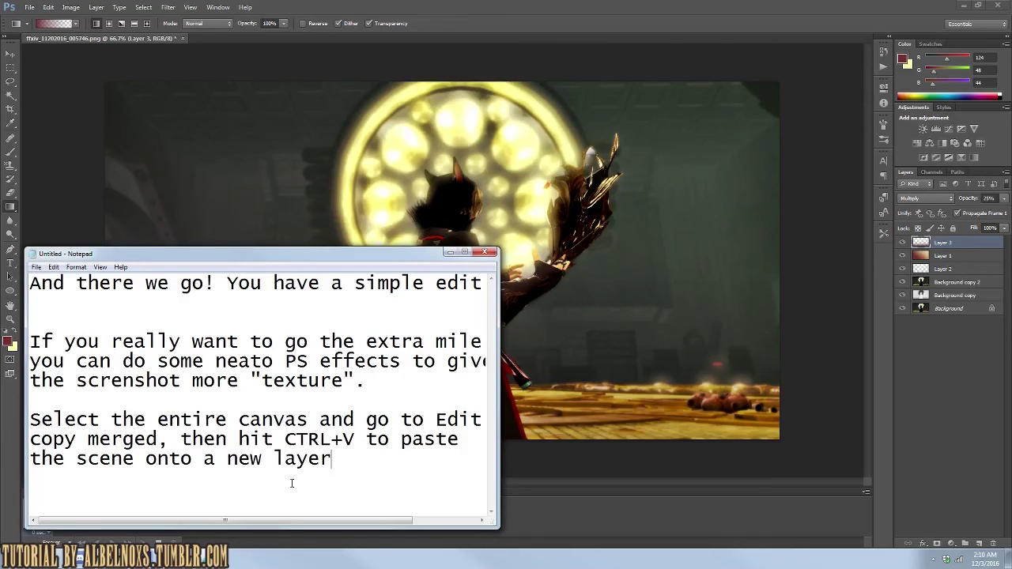
pyautogui.write('kis')
pyautogui.press('BackSpace')
pyautogui.press('BackSpace')
pyautogui.press('BackSpace')
pyautogui.write('when')
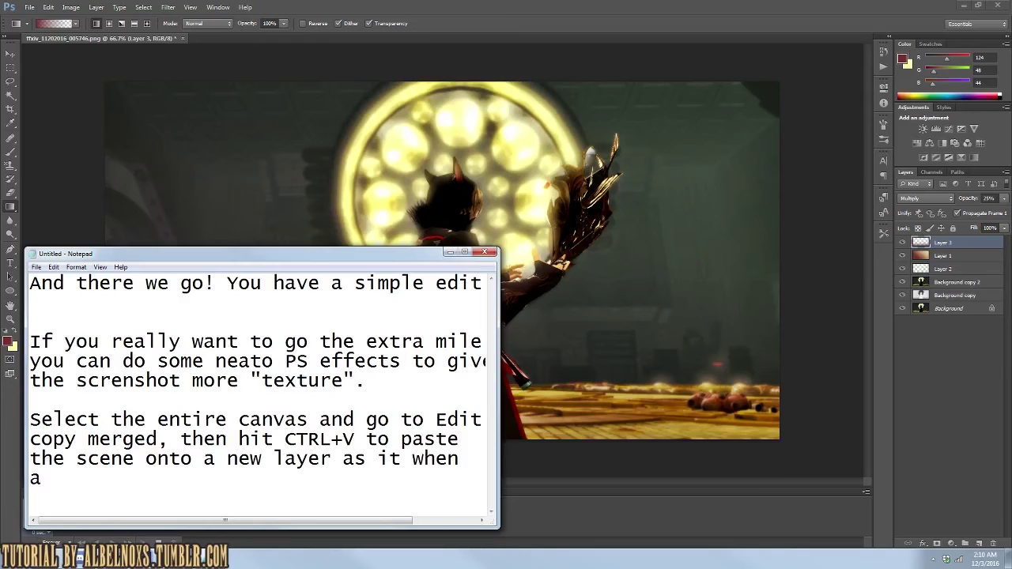
pyautogui.write(' all layers are visible')
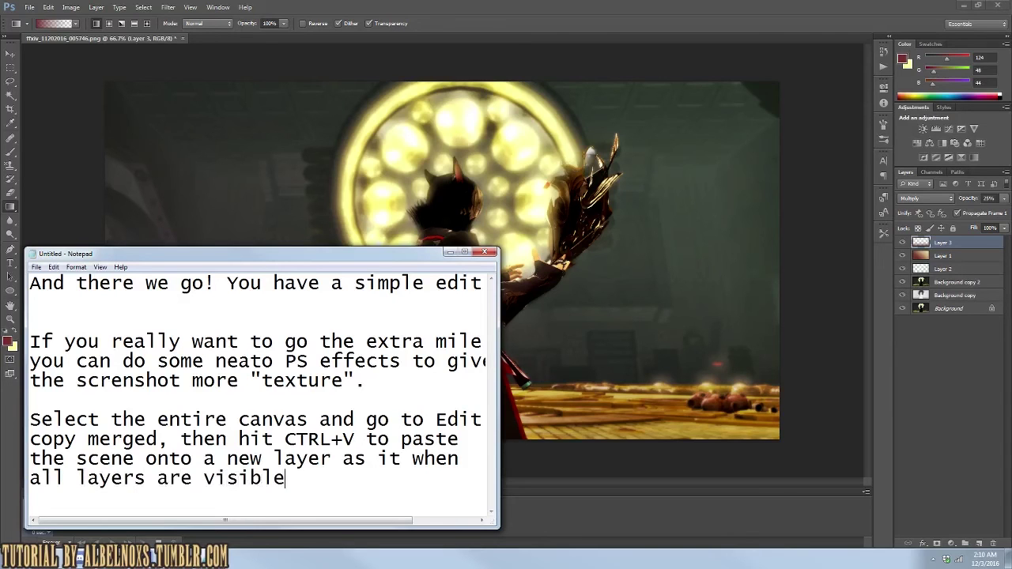
pyautogui.click(449, 252)
# Step: Select the whole canvas, Copy Merged, and paste the merged scene onto a new layer
pyautogui.hotkey('ctrl', 'a')
pyautogui.click(48, 7)
pyautogui.click(80, 84)
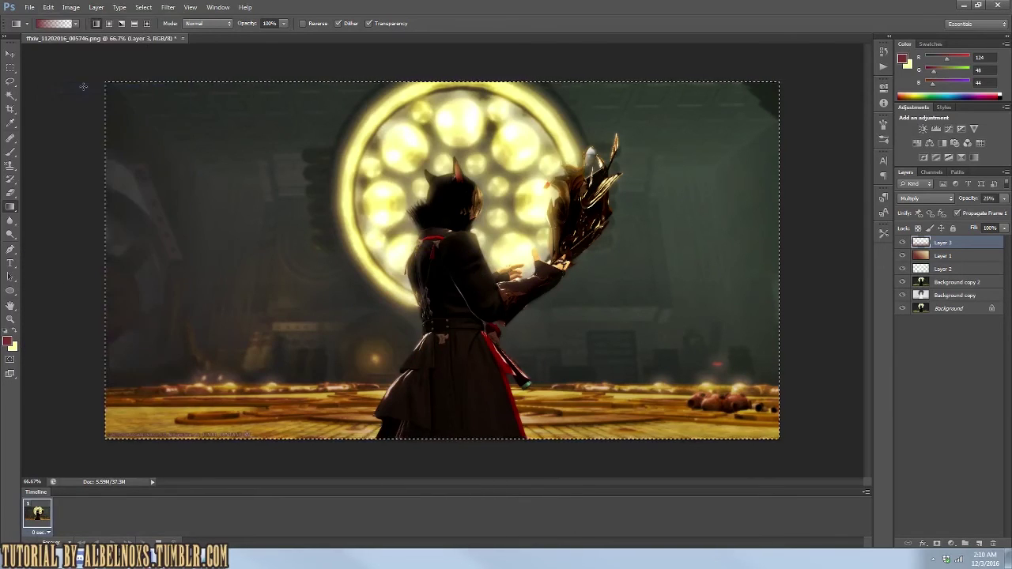
pyautogui.hotkey('ctrl', 'v')
# Step: Replace the note with 'Now it's time to play with filters.'
pyautogui.hotkey('alt', 'Tab')
pyautogui.hotkey('ctrl', 'a')
pyautogui.write("Now it's time to play with filters.")
pyautogui.hotkey('alt', 'Tab')
pyautogui.click(167, 7)
pyautogui.click(176, 49)
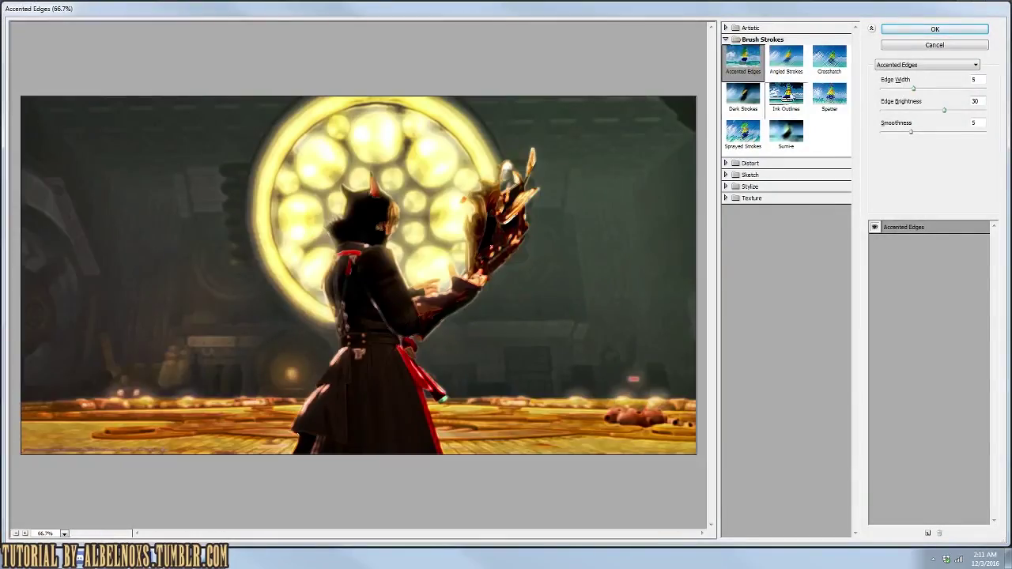
# Step: Preview Crosshatch, Angled Strokes, Dark Strokes and Conté Crayon in the Filter Gallery
pyautogui.click(828, 62)
pyautogui.click(786, 62)
pyautogui.click(743, 94)
pyautogui.click(726, 39)
pyautogui.click(726, 63)
pyautogui.click(786, 118)
pyautogui.click(729, 74)
# Step: Try more texture and painterly filters, such as Smudge Stick, on the screenshot
pyautogui.click(743, 140)
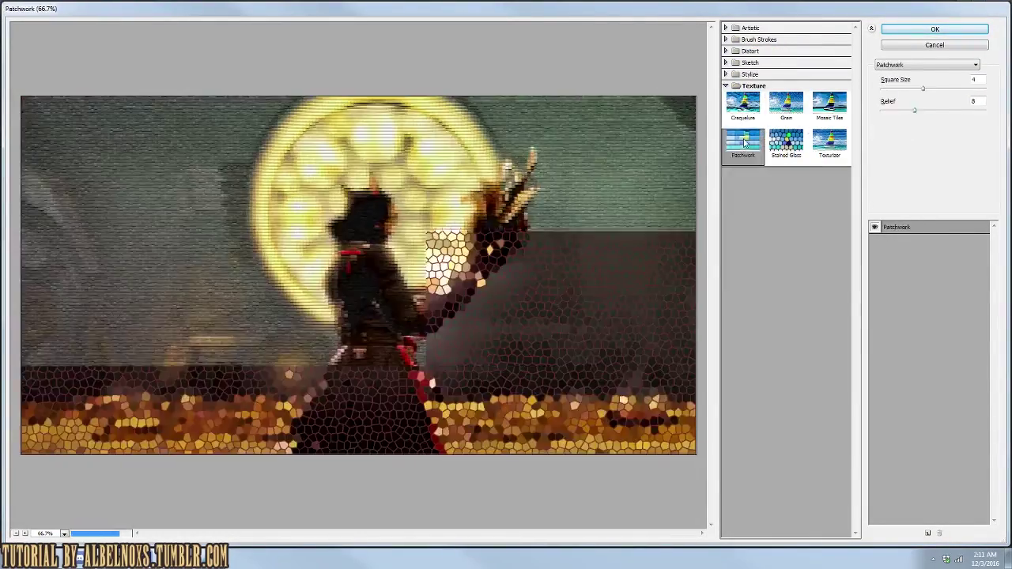
pyautogui.click(828, 140)
pyautogui.click(726, 28)
pyautogui.click(828, 85)
pyautogui.click(743, 83)
pyautogui.click(829, 198)
pyautogui.click(829, 162)
# Step: Tweak Smudge Stick, then settle on Dry Brush with Brush Size 1, Detail 10, Texture 2
pyautogui.moveTo(986, 132); pyautogui.dragTo(911, 131)
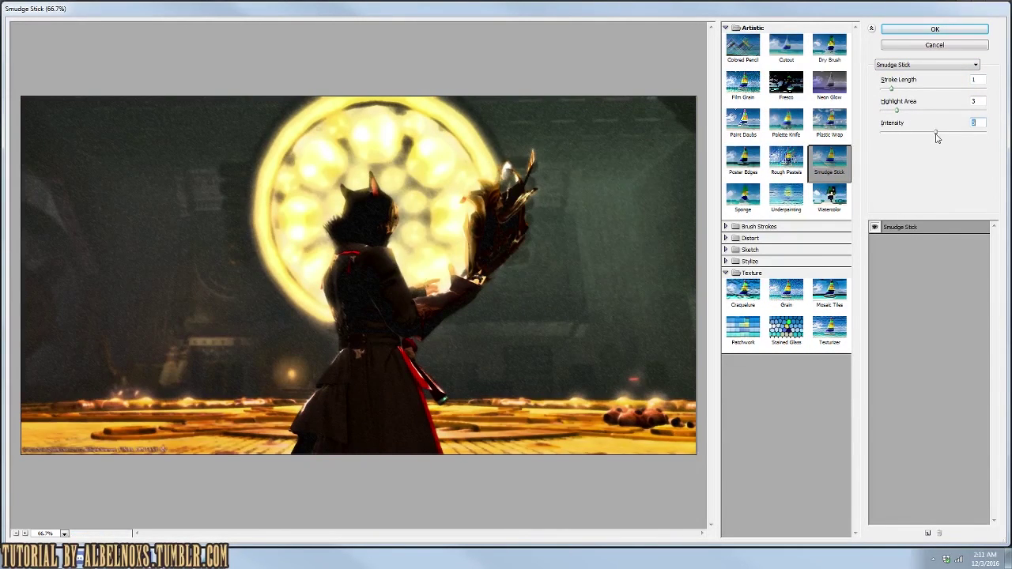
pyautogui.click(906, 111)
pyautogui.click(828, 48)
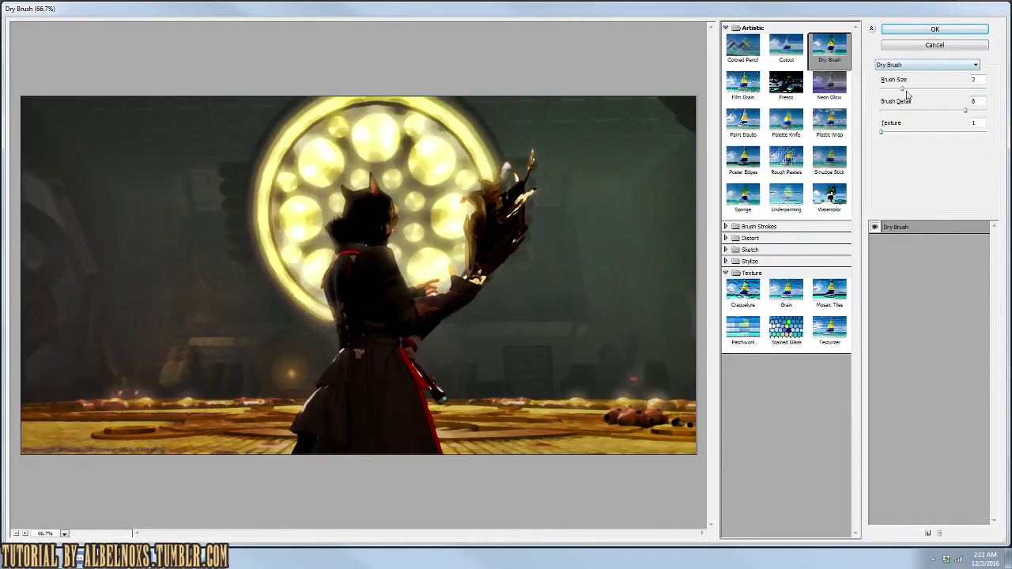
pyautogui.click(895, 133)
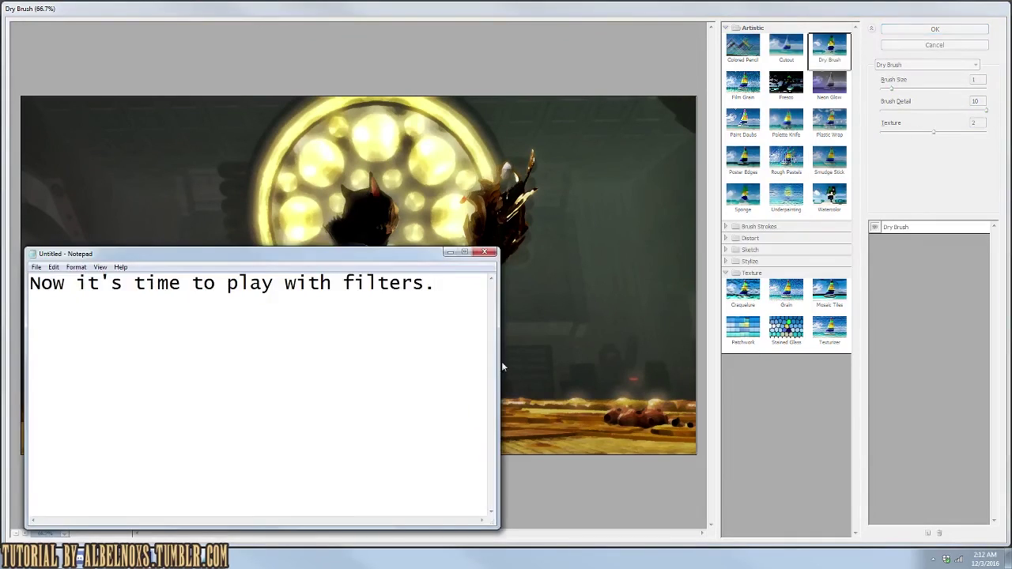
pyautogui.click(896, 132)
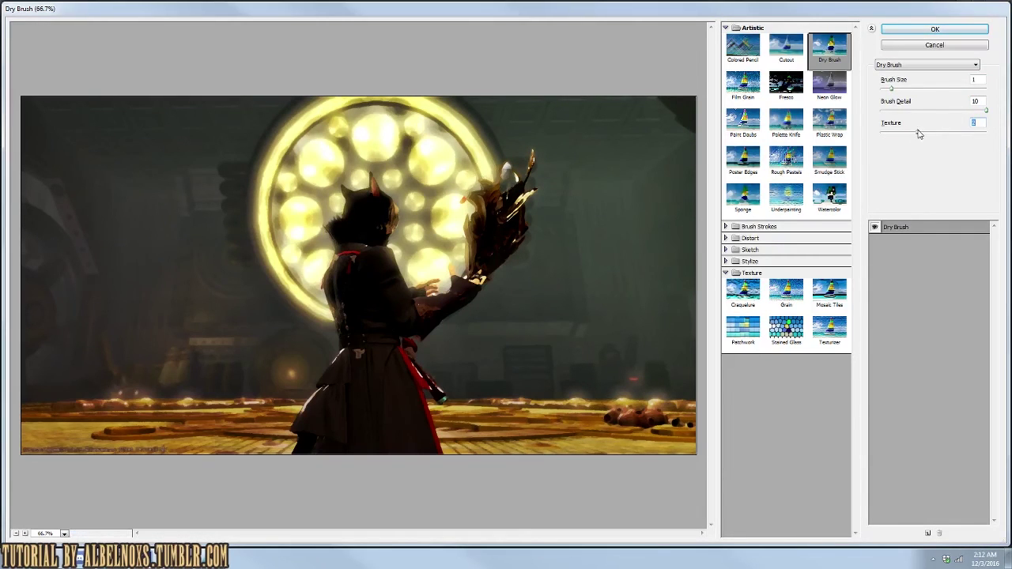
pyautogui.moveTo(437, 285)
pyautogui.mouseDown()
pyautogui.moveTo(369, 319)
pyautogui.moveTo(30, 316)
pyautogui.mouseUp()
# Step: Note choosing Dry Brush with Brush Size 1, Brush Detail 10, Texture 2, then applying it
pyautogui.write('So for this image,')
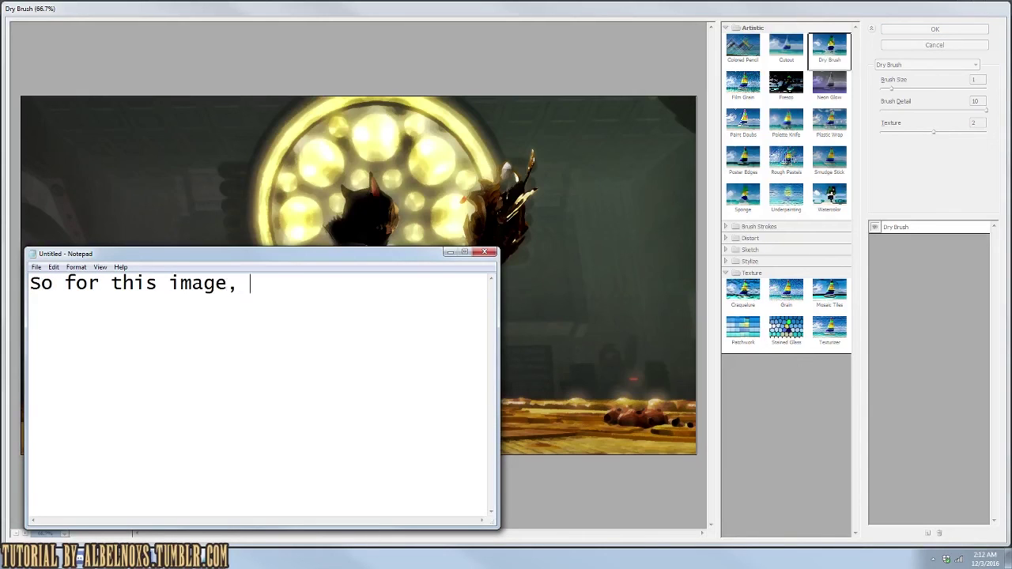
pyautogui.write('ked the way the ')
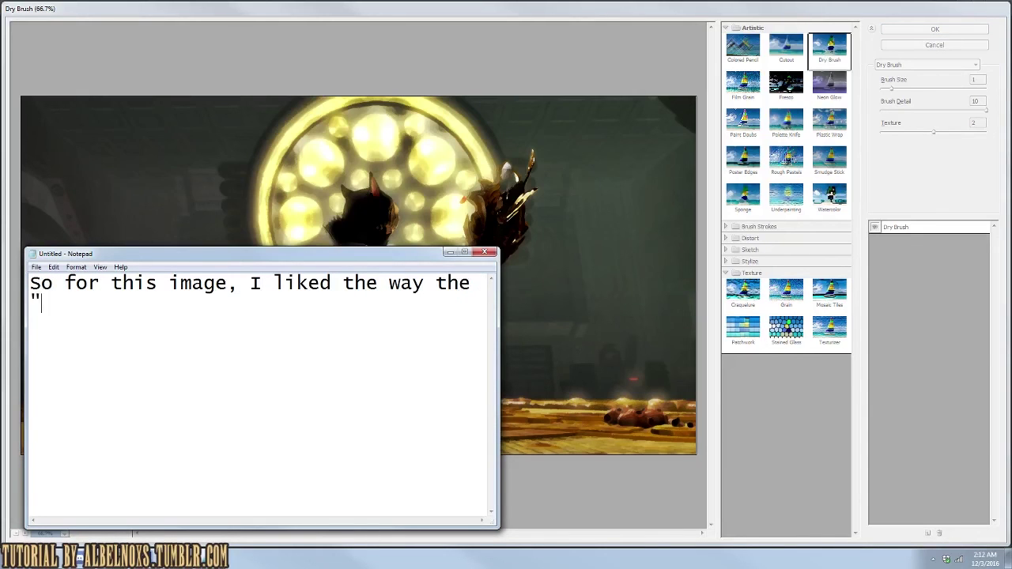
pyautogui.write('Brush" filter l')
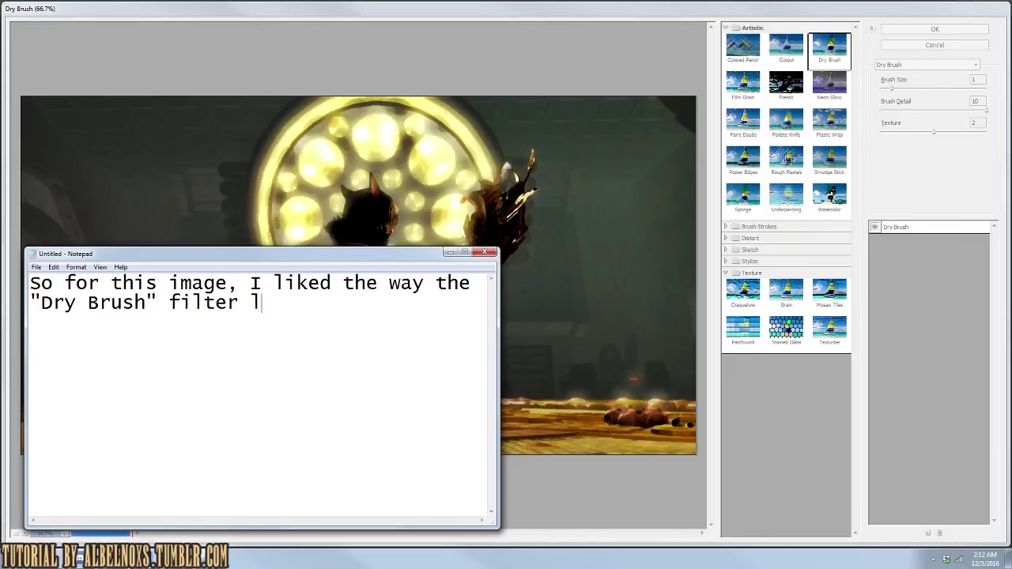
pyautogui.write('ooked and went with it')
pyautogui.press('BackSpace')
pyautogui.press('BackSpace')
pyautogui.press('Return')
pyautogui.write('under these settings:')
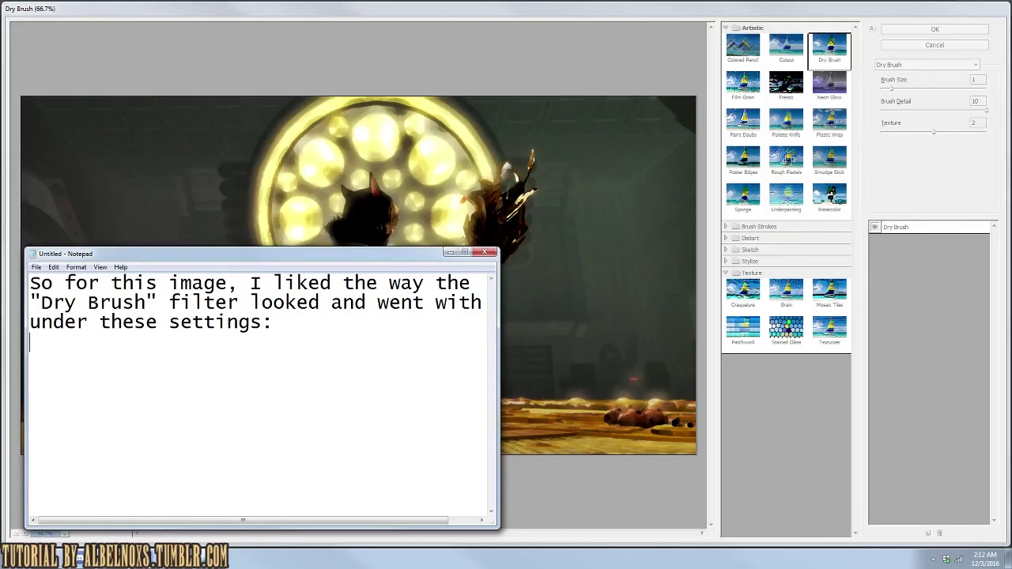
pyautogui.write('  Brush Size: ')
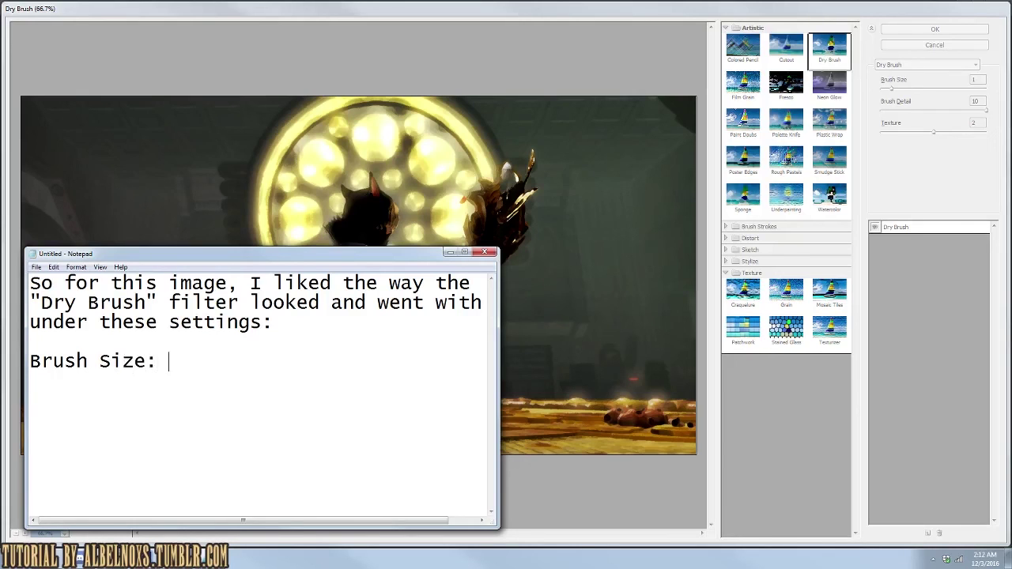
pyautogui.write('1 Brush D')
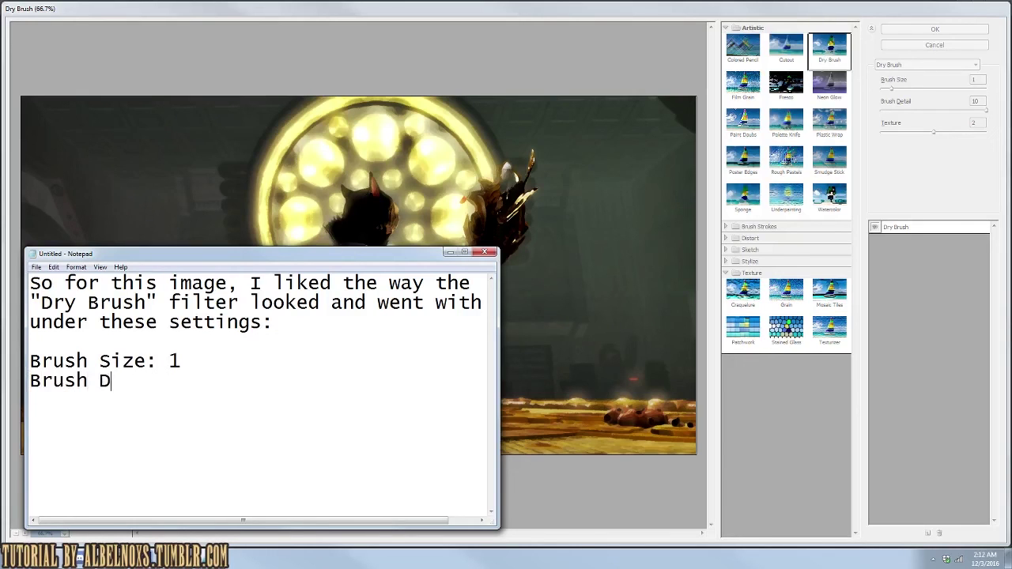
pyautogui.write('etail: 10')
pyautogui.press('Return')
pyautogui.write('Texture: 2')
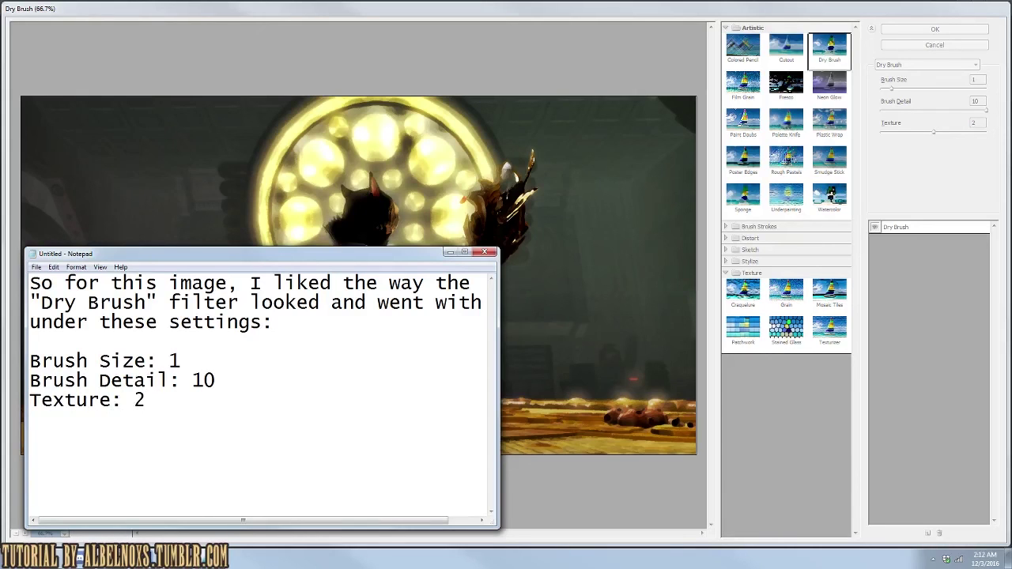
pyautogui.write('  Hit okay and a')
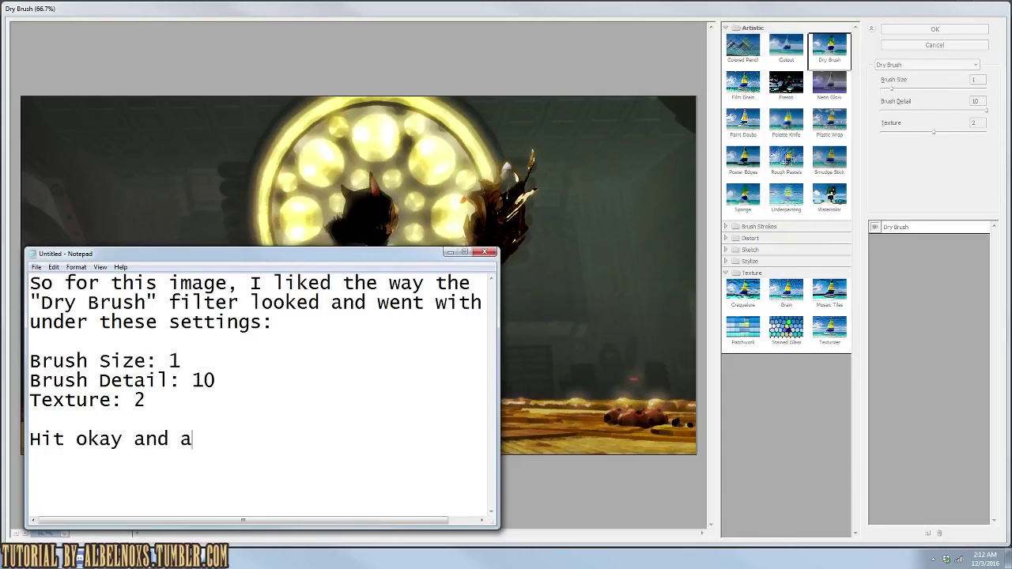
pyautogui.write('pply it')
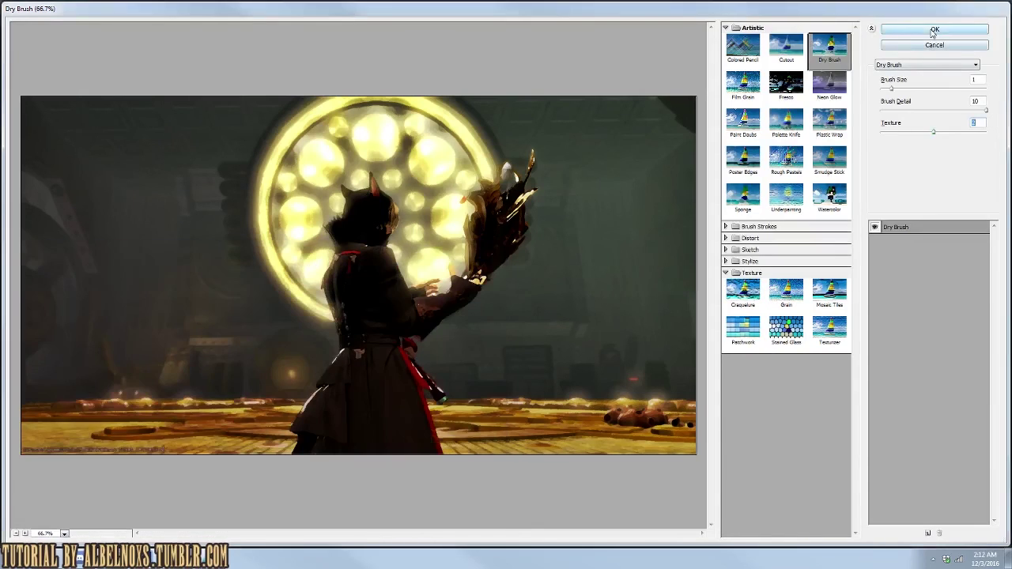
# Step: Apply Dry Brush to Layer 4, then note it may look ruined but will be okay
pyautogui.click(933, 30)
pyautogui.hotkey('alt', 'Tab')
pyautogui.hotkey('ctrl', 'a')
pyautogui.write('whoa, did it just ruin o')
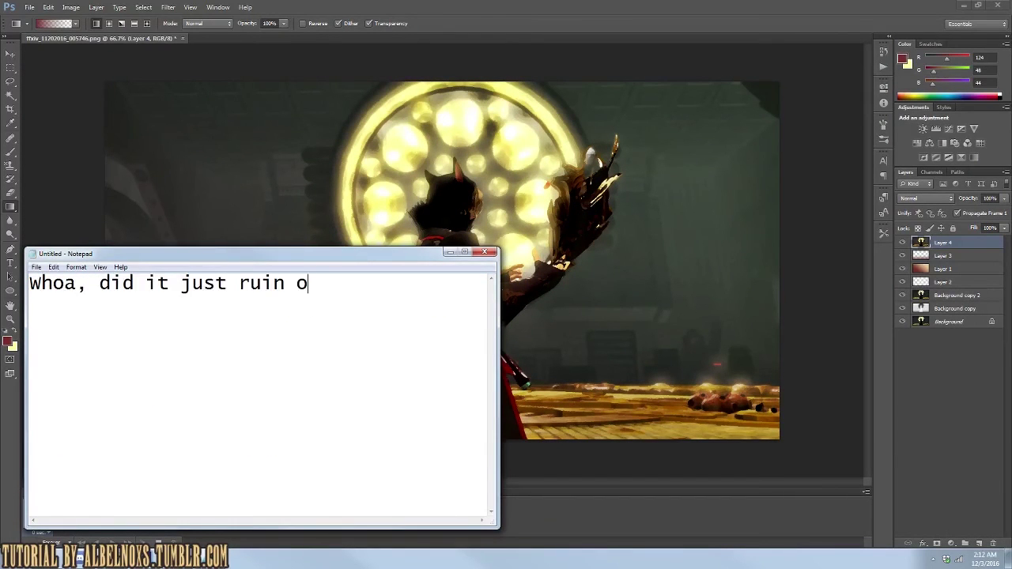
pyautogui.write('ur screenshot and hard work?')
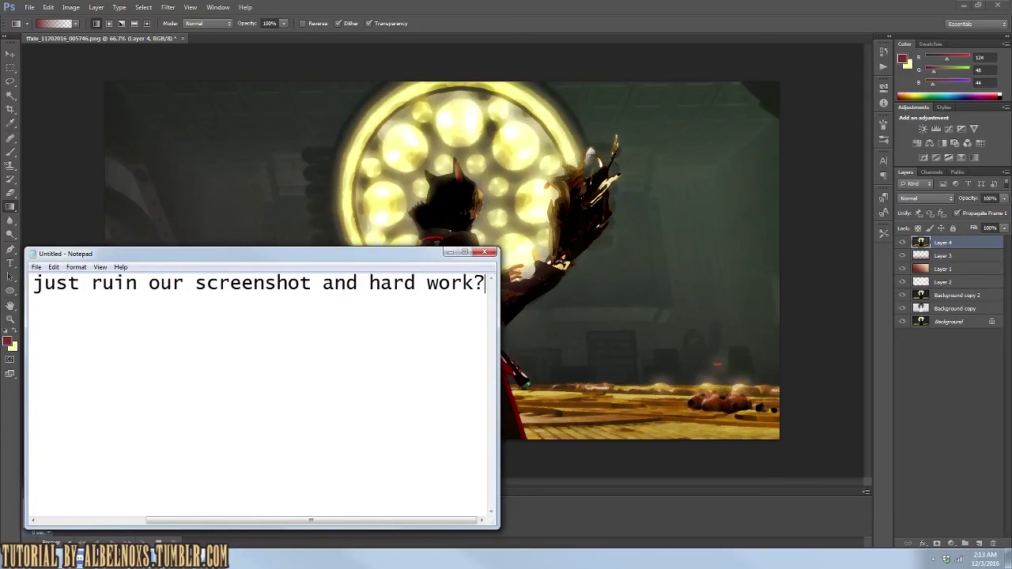
pyautogui.press('Return')
pyautogui.write("Don't worry")
pyautogui.write(', it will be okay!')
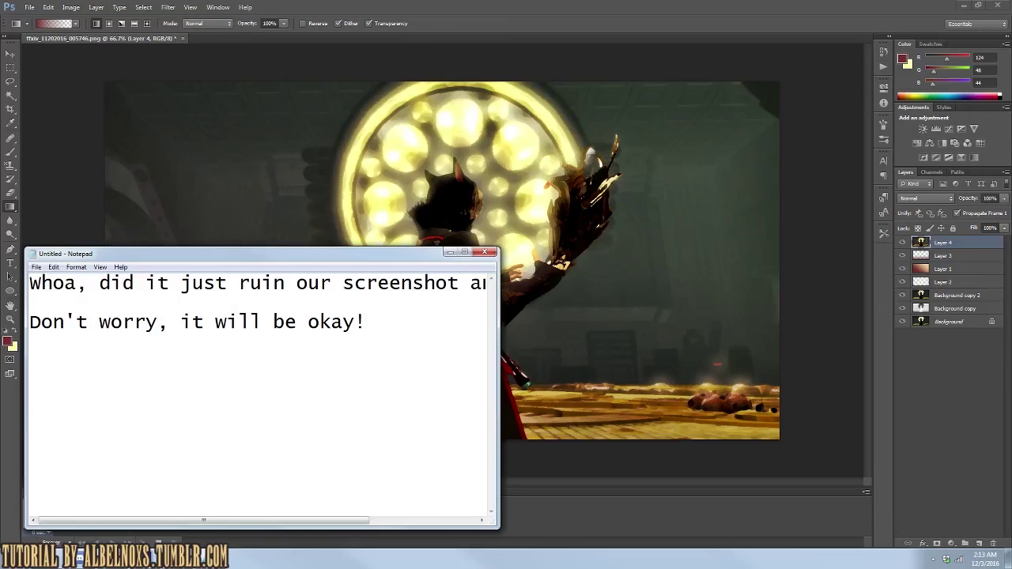
pyautogui.write("o to the filterlayer's settings and educe opacity")
# Step: Add a note line: keep Normal mode and lower opacity until the texture is subtle
pyautogui.press('Return')
pyautogui.press('Return')
pyautogui.write('Keep ')
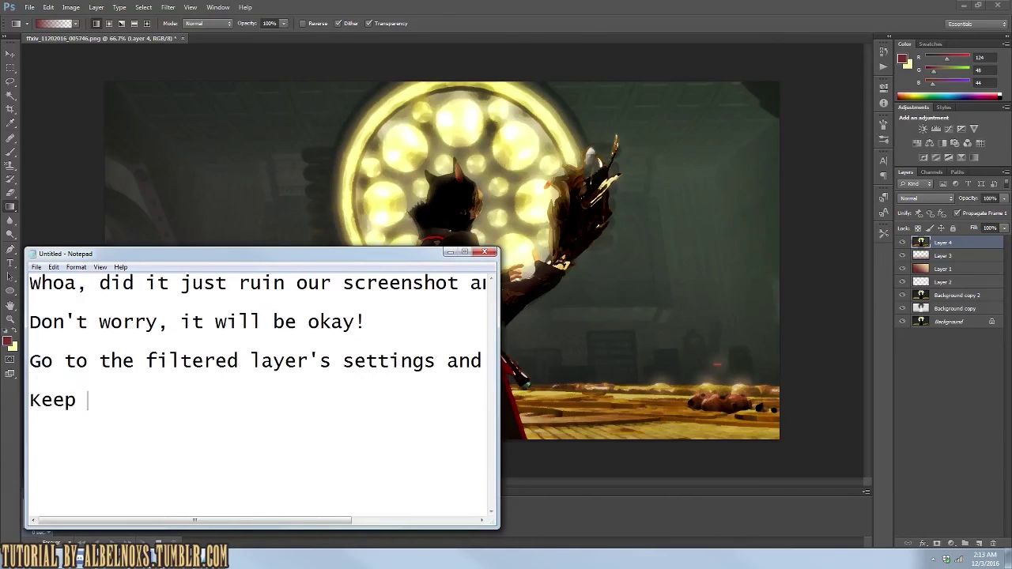
pyautogui.write('it on Normal layer mode')
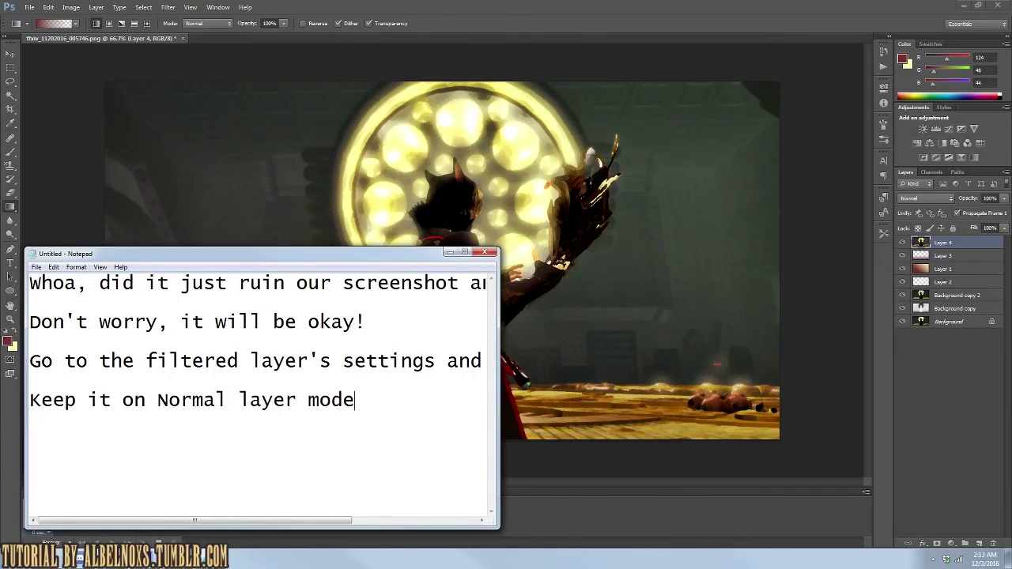
pyautogui.write(' and adjust')
pyautogui.write(' opacity until you get a neat')
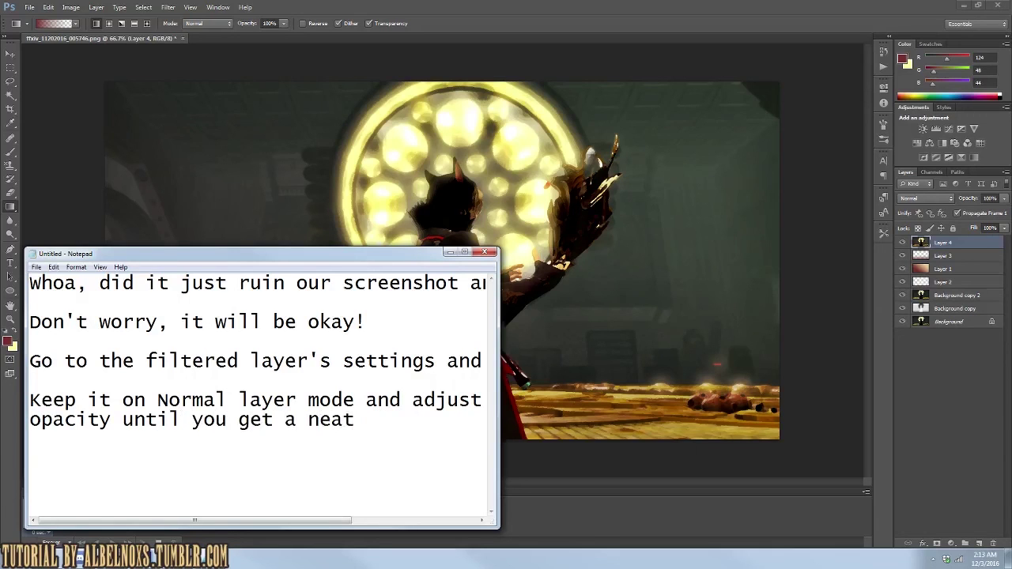
pyautogui.write(' but subtle texture!')
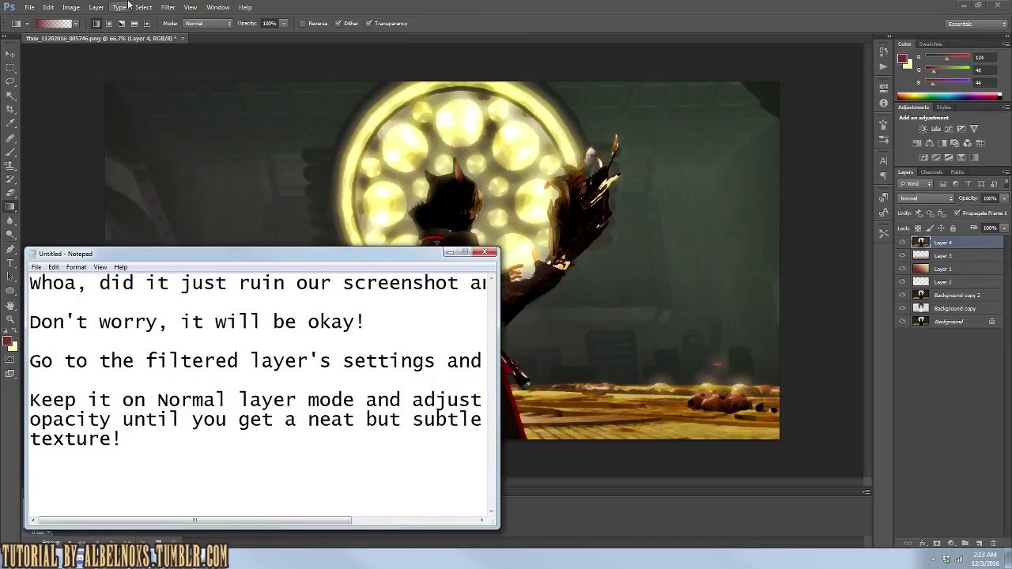
# Step: Drag Layer 4's opacity down to 49% so the Dry Brush texture blends subtly
pyautogui.click(1005, 203)
pyautogui.moveTo(1002, 203); pyautogui.dragTo(966, 212)
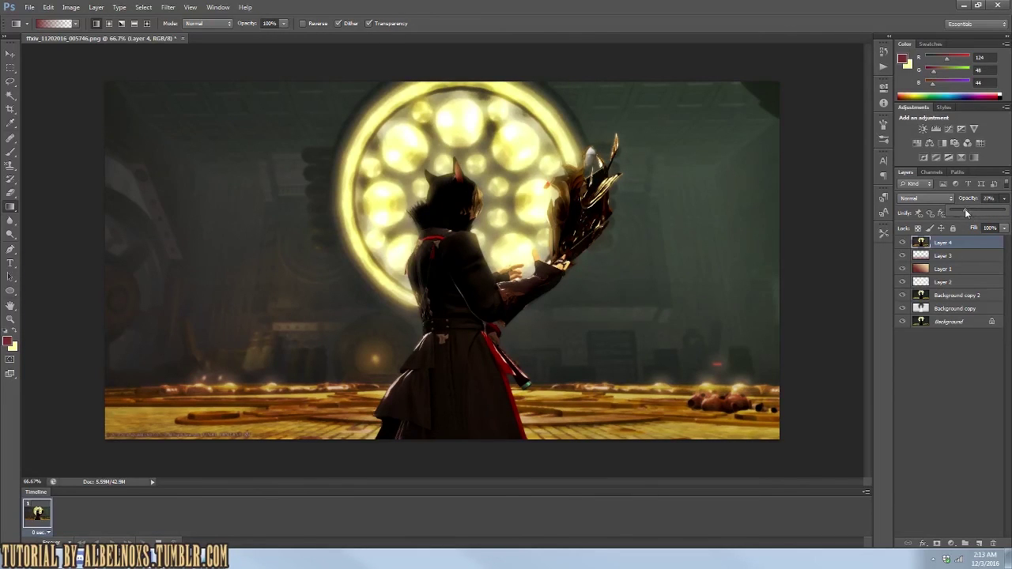
pyautogui.moveTo(968, 212)
pyautogui.mouseDown()
pyautogui.moveTo(1011, 209)
pyautogui.moveTo(970, 244)
pyautogui.moveTo(1004, 244)
pyautogui.mouseUp()
pyautogui.moveTo(1004, 198); pyautogui.dragTo(969, 214)
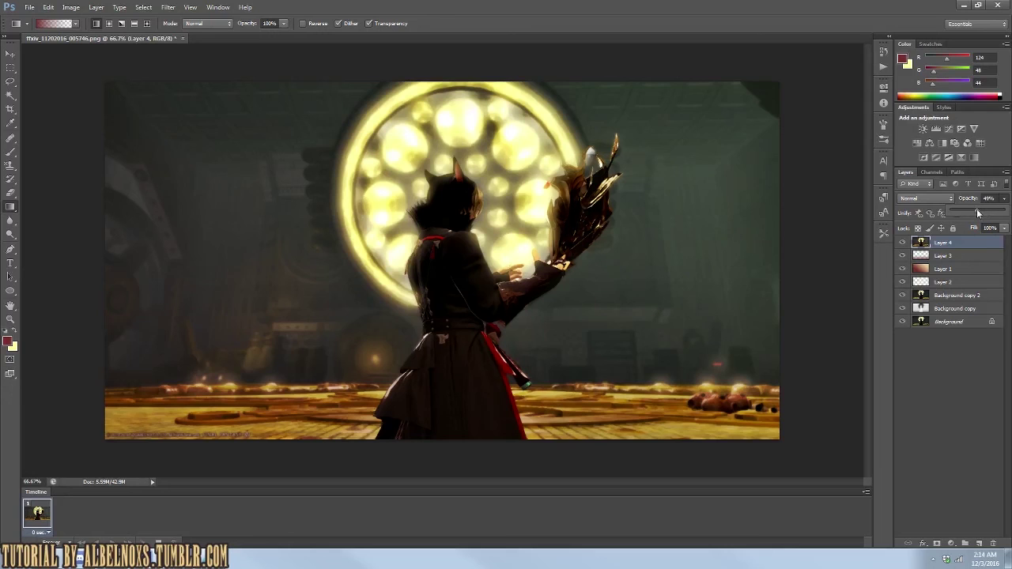
pyautogui.hotkey('alt', 'Tab')
# Step: Replace the note: finding a filter and texture is trial and error, just optional extra
pyautogui.hotkey('ctrl', 'a')
pyautogui.write('Keep in mind that finding a su')
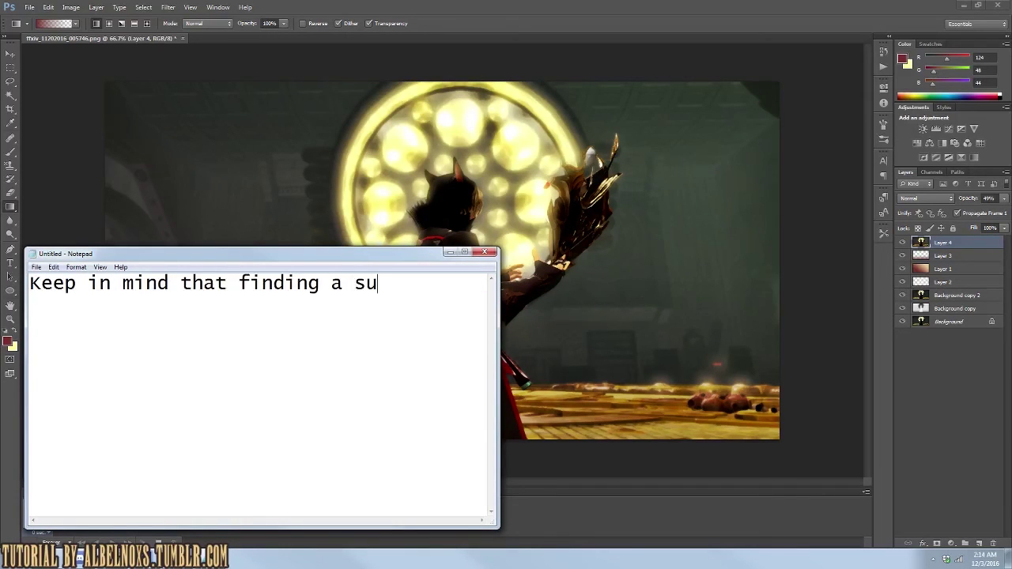
pyautogui.write('filter and texture')
pyautogui.press('Return')
pyautogui.write('you like')
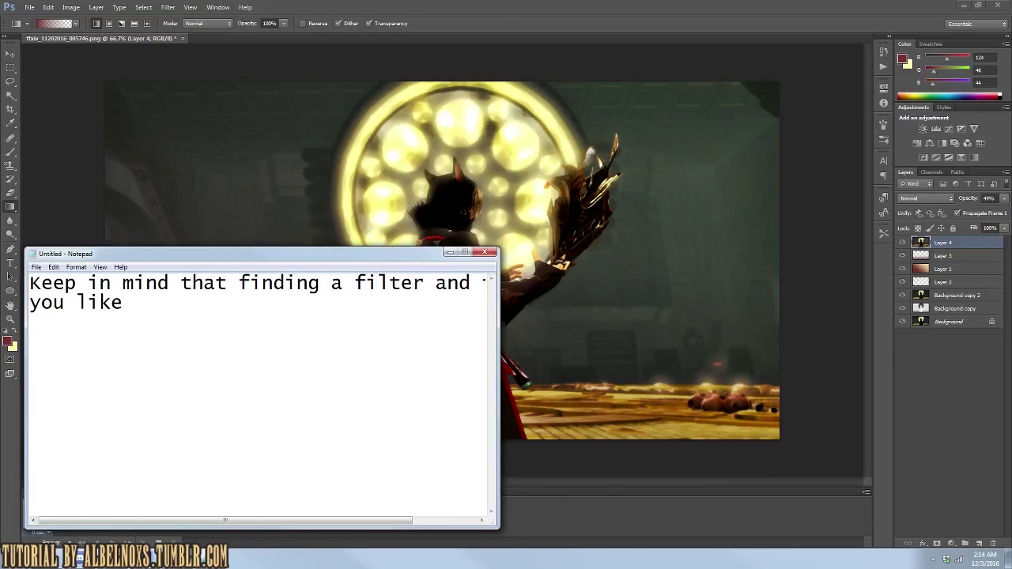
pyautogui.write('can be a trial and error situation')
pyautogui.press('Return')
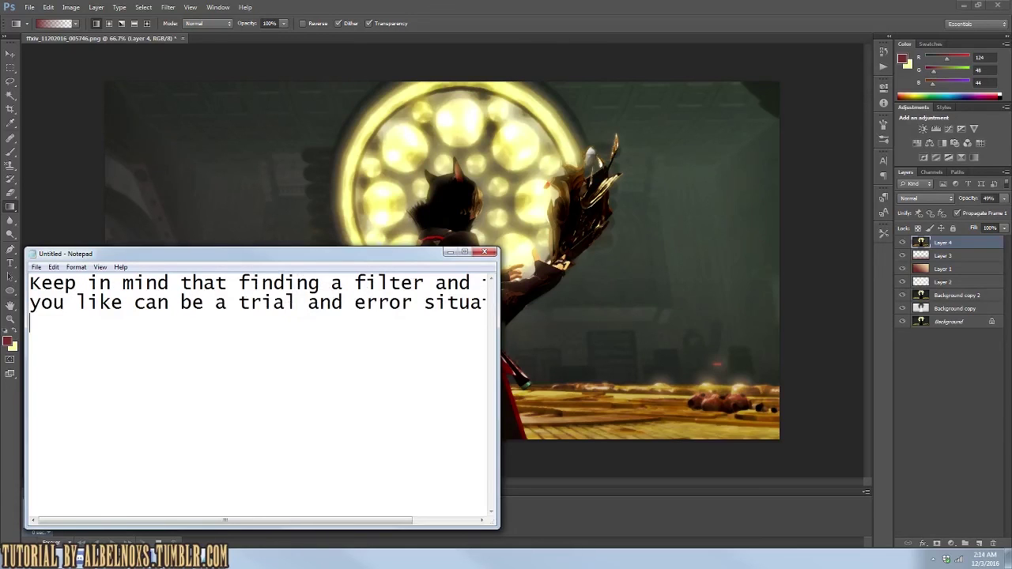
pyautogui.write("and it's not")
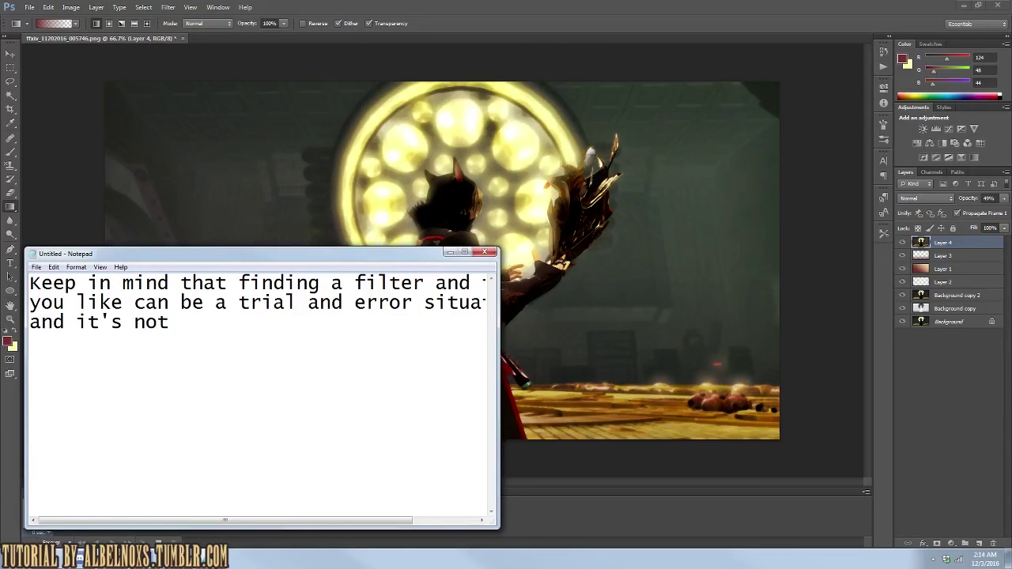
pyautogui.write(' super important! This')
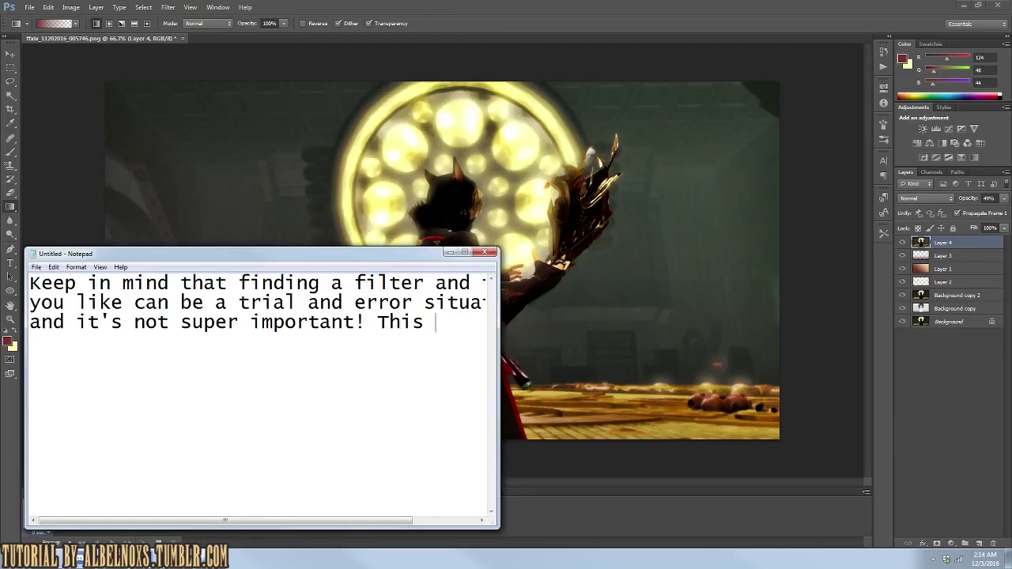
pyautogui.write('jusr')
pyautogui.write(' extra ')
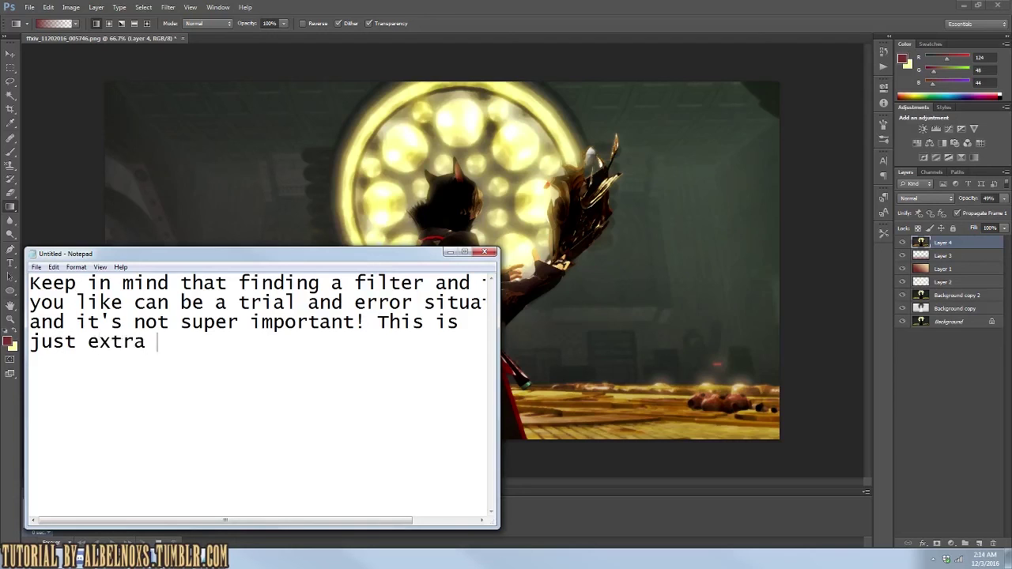
pyautogui.write('fun for those who ')
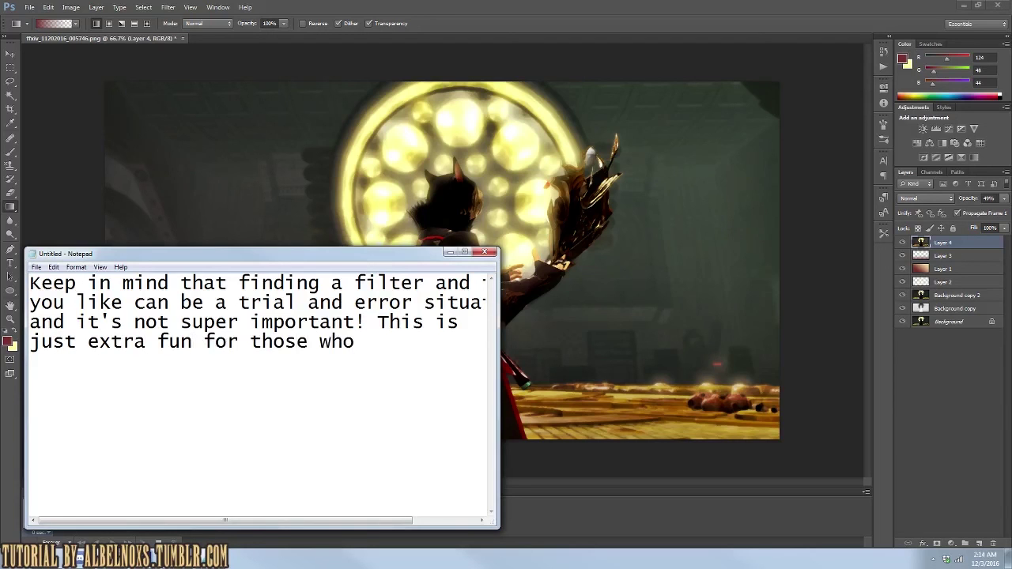
pyautogui.write('want to do more')
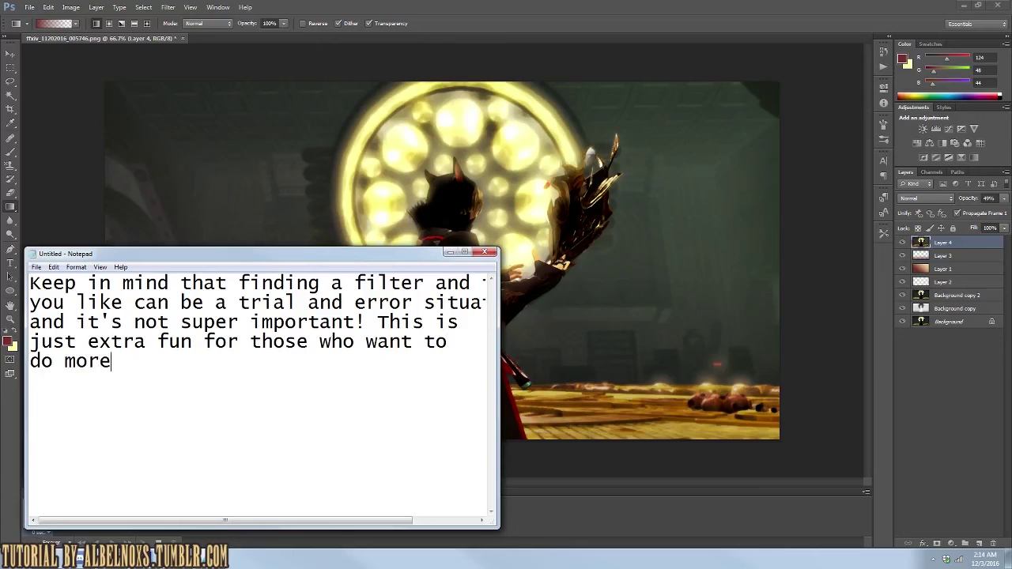
pyautogui.click(556, 23)
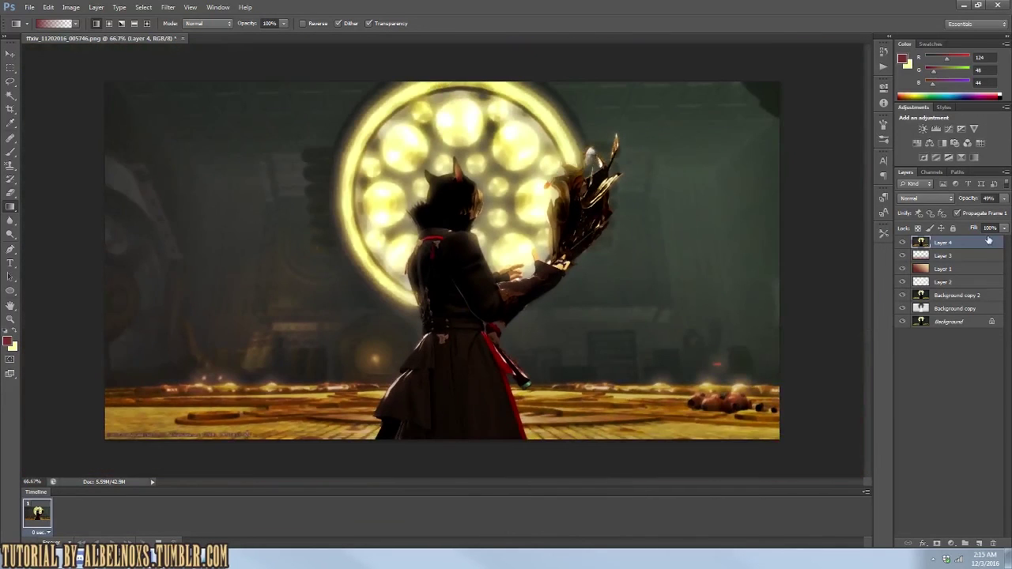
# Step: Lower Layer 4 to 9% opacity and stamp visible layers into a new Layer 5
pyautogui.click(1004, 198)
pyautogui.moveTo(969, 215); pyautogui.dragTo(958, 213)
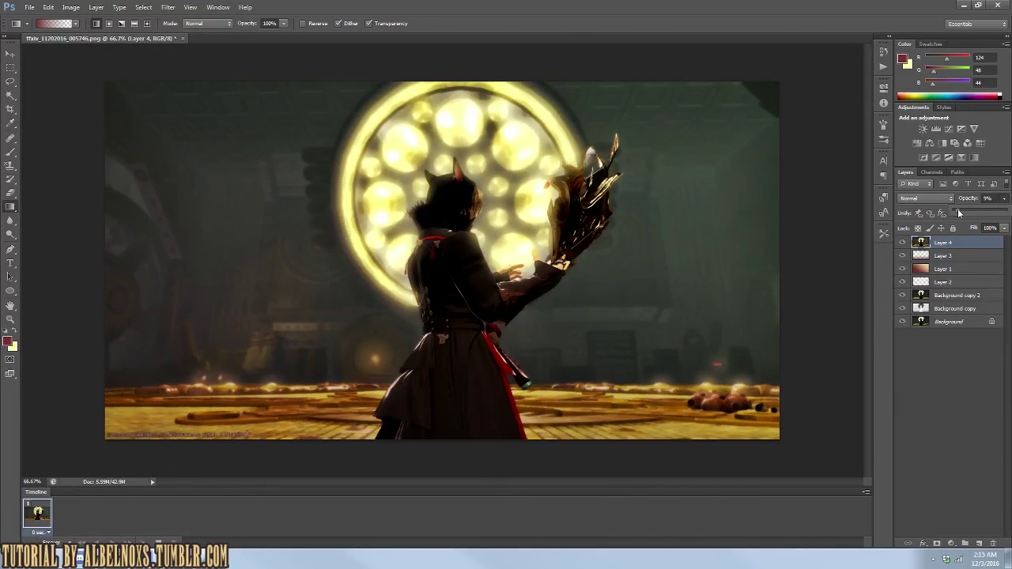
pyautogui.hotkey('ctrl', 'shift', 'alt', 'e')
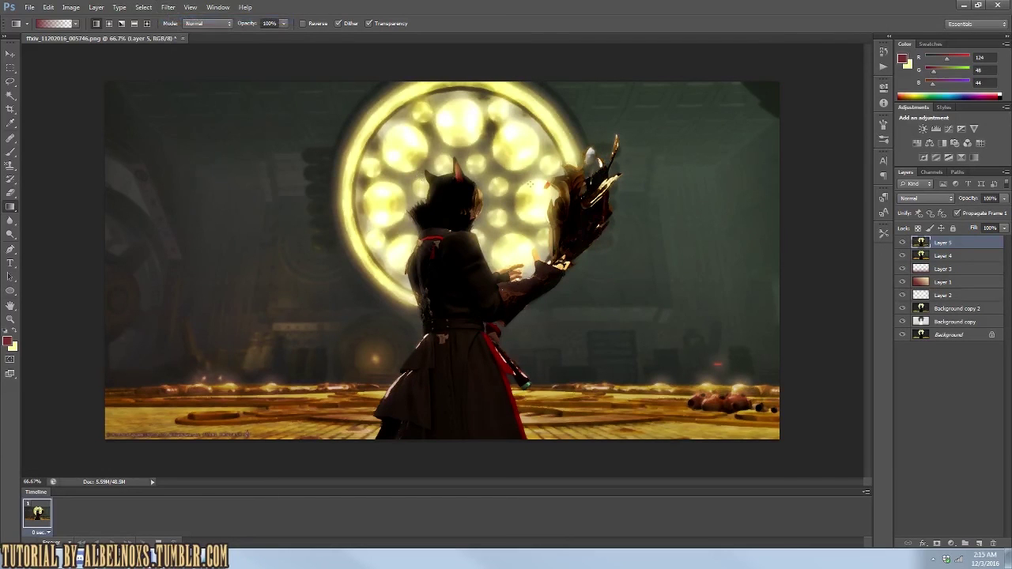
# Step: Apply the Crosshatch brush-stroke filter to Layer 5 and set its opacity to 31%
pyautogui.click(168, 7)
pyautogui.click(193, 51)
pyautogui.click(743, 86)
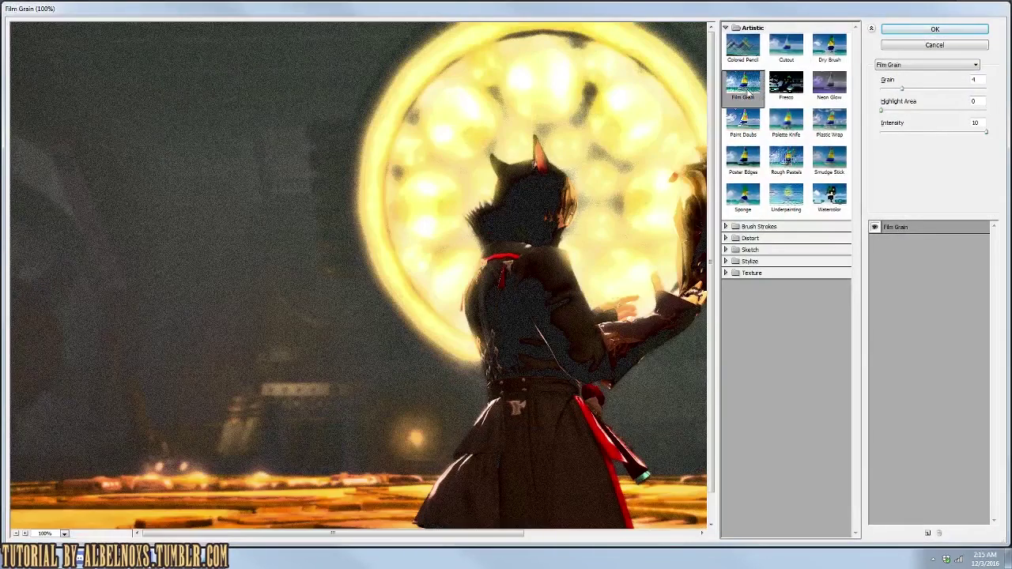
pyautogui.click(727, 227)
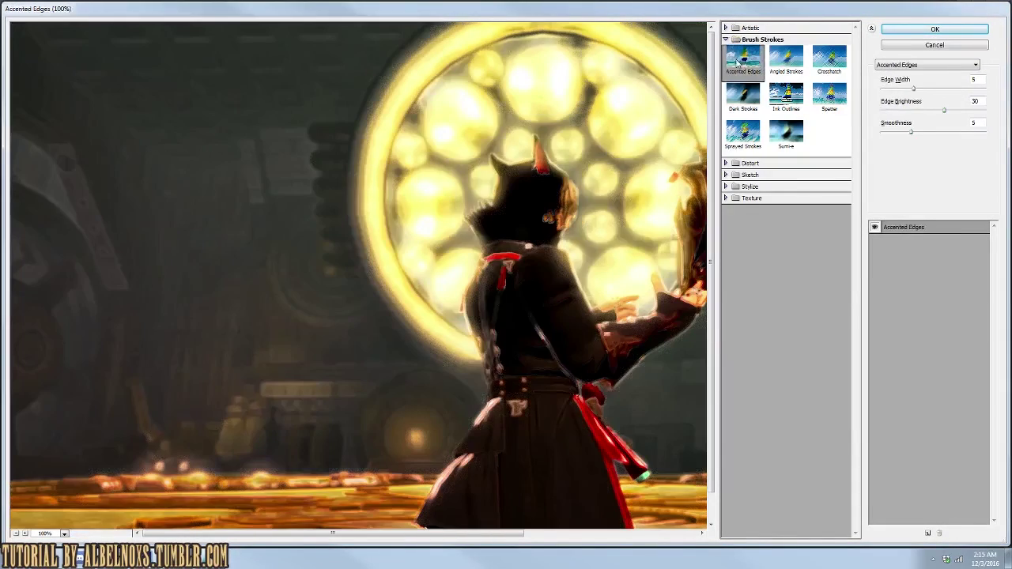
pyautogui.click(794, 62)
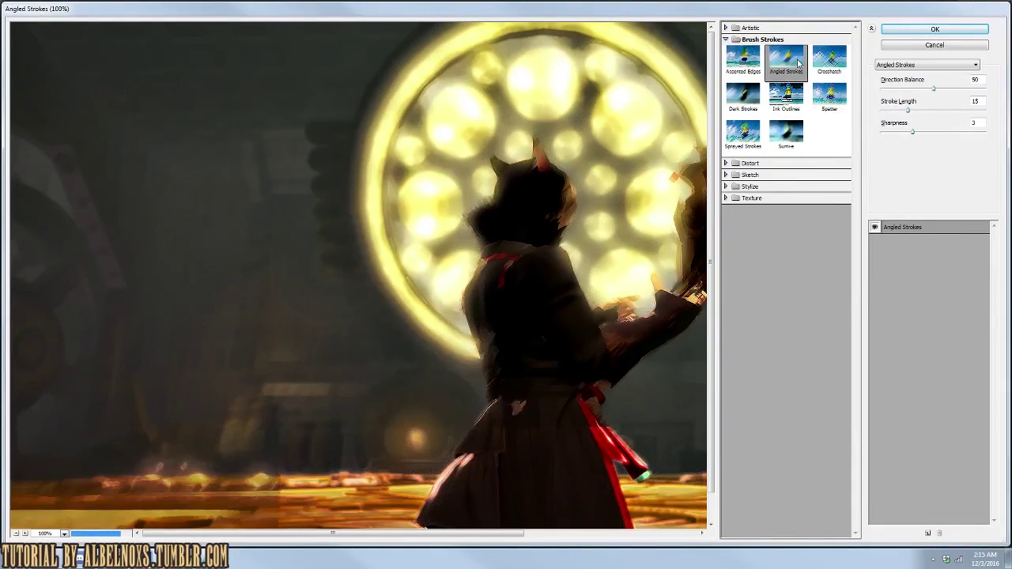
pyautogui.click(825, 73)
pyautogui.click(935, 30)
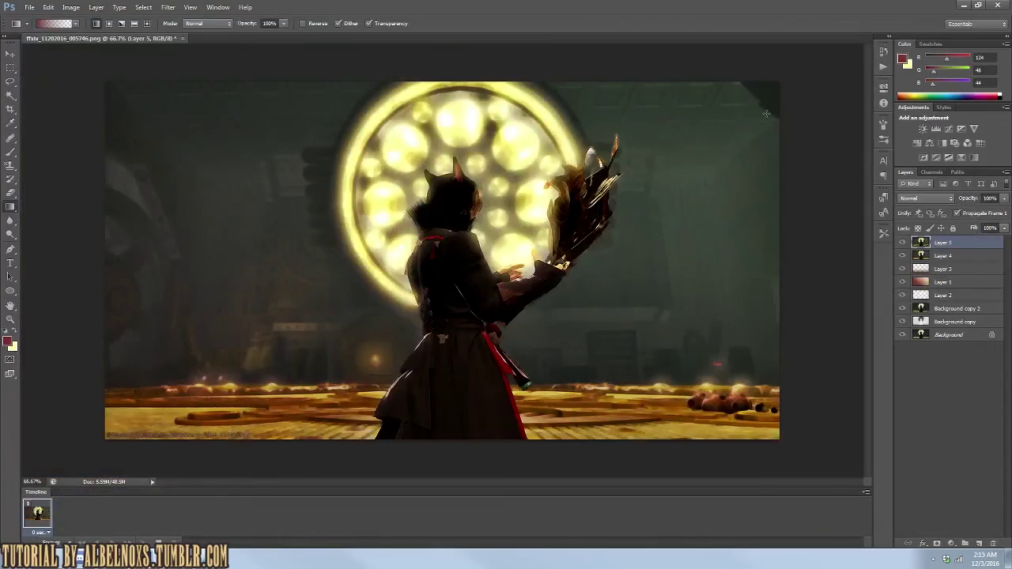
pyautogui.click(1003, 198)
pyautogui.moveTo(1002, 210); pyautogui.dragTo(966, 210)
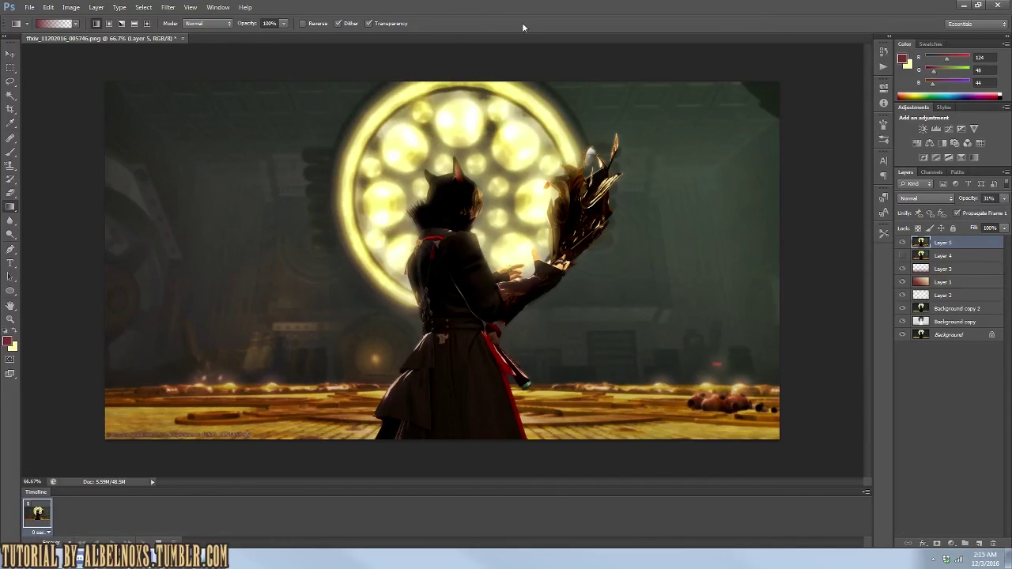
pyautogui.hotkey('alt', 'Tab')
# Step: Replace the note with 'Crop it how you like and you're done', noting it sounds lengthier than it is
pyautogui.hotkey('ctrl', 'a')
pyautogui.write('Crop it h')
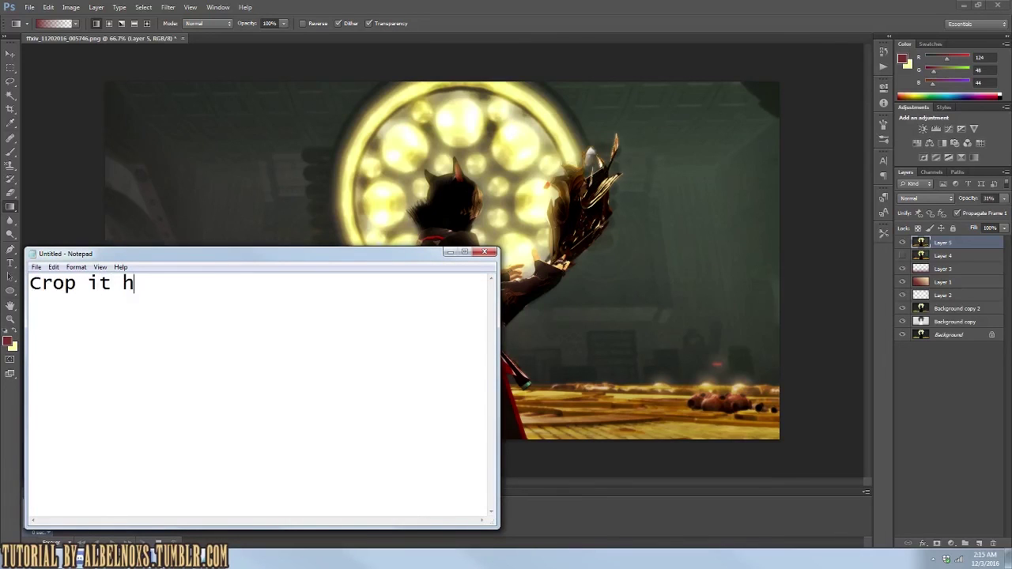
pyautogui.write('ow you like and you')
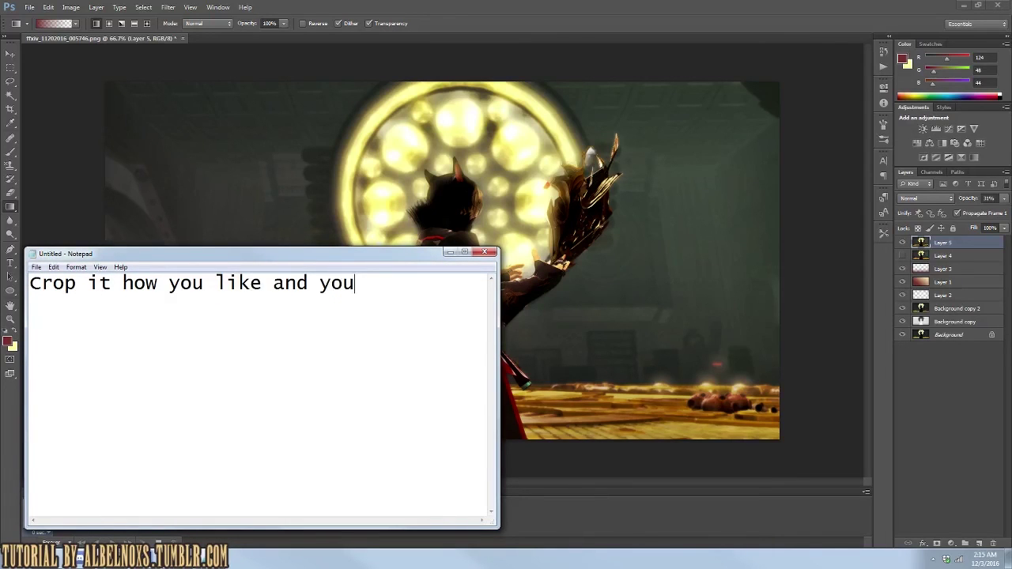
pyautogui.write("'re done")
pyautogui.press('Return')
pyautogui.press('Return')
pyautogui.write('It sounds')
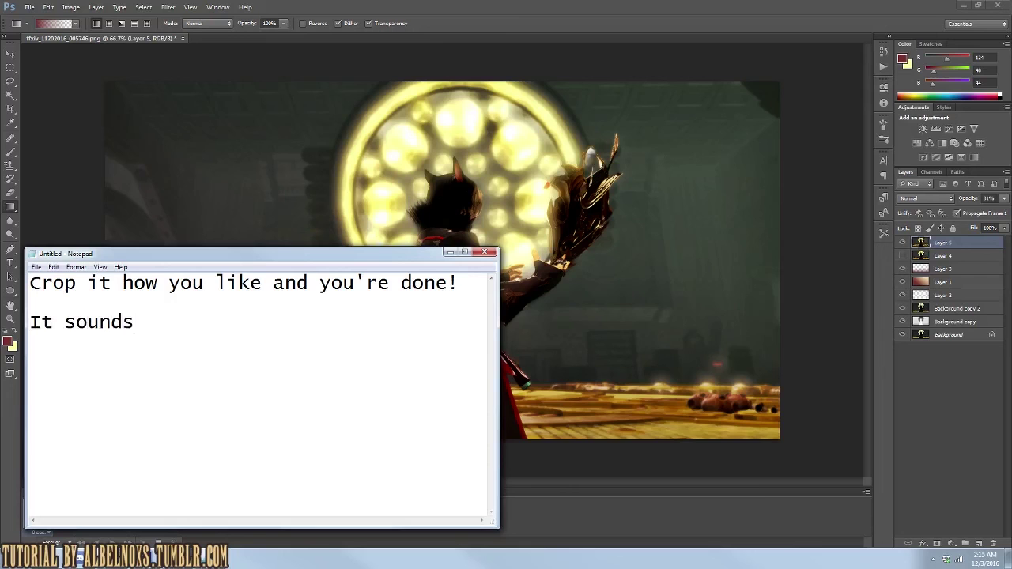
pyautogui.write(' alot more')
pyautogui.write(' leng')
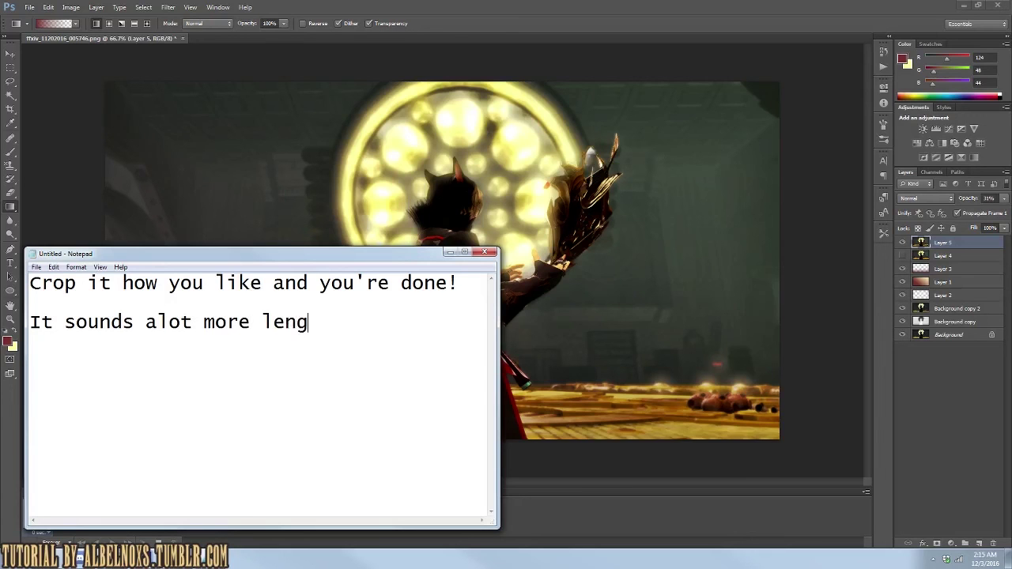
pyautogui.write('hty and complicated than it really is,')
# Step: Add that efficiency allows quick, nice edits without much time, and that comparisons follow
pyautogui.press('Return')
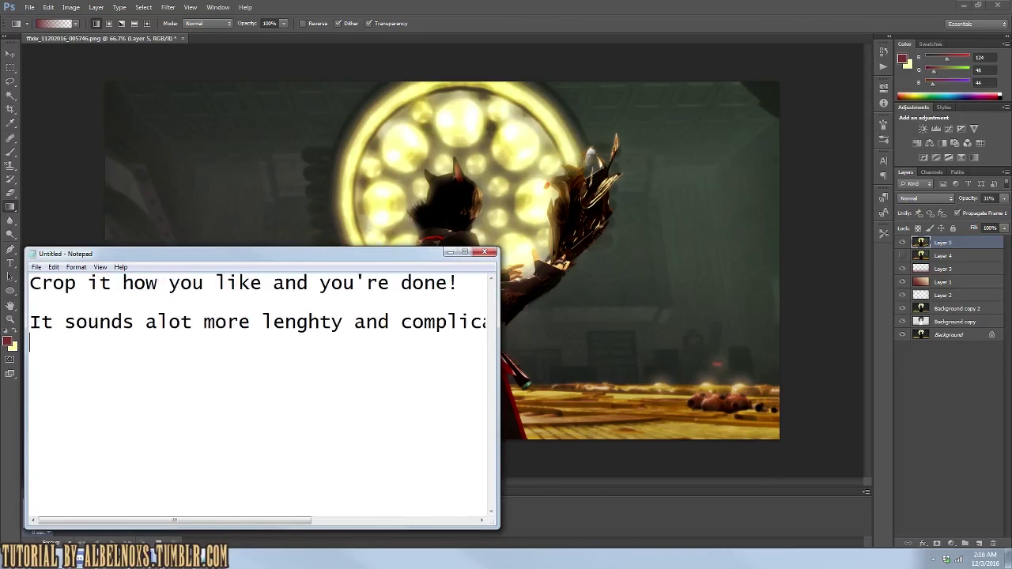
pyautogui.write('because one you get ')
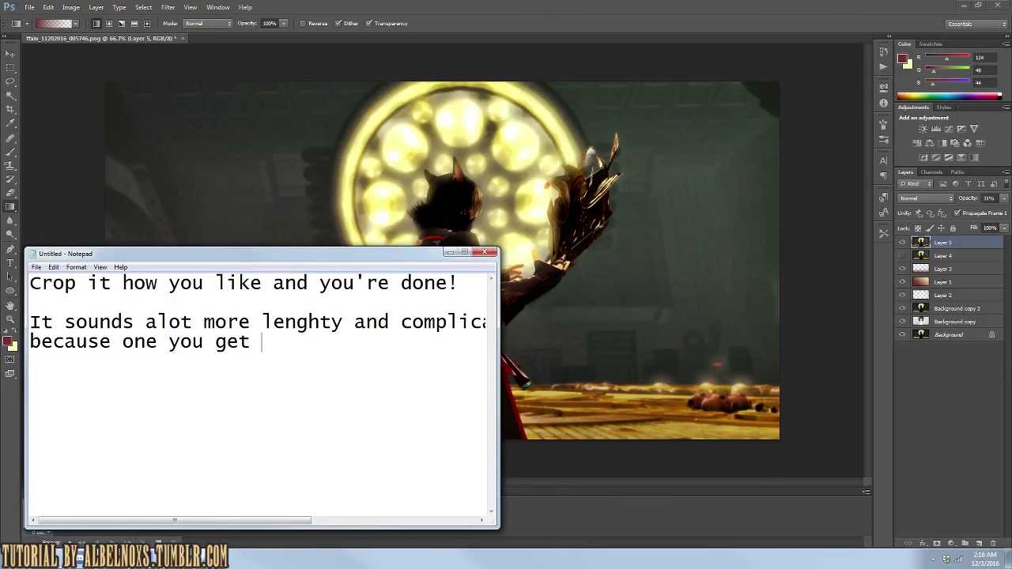
pyautogui.write('efficient, you can')
pyautogui.press('Return')
pyautogui.write('make')
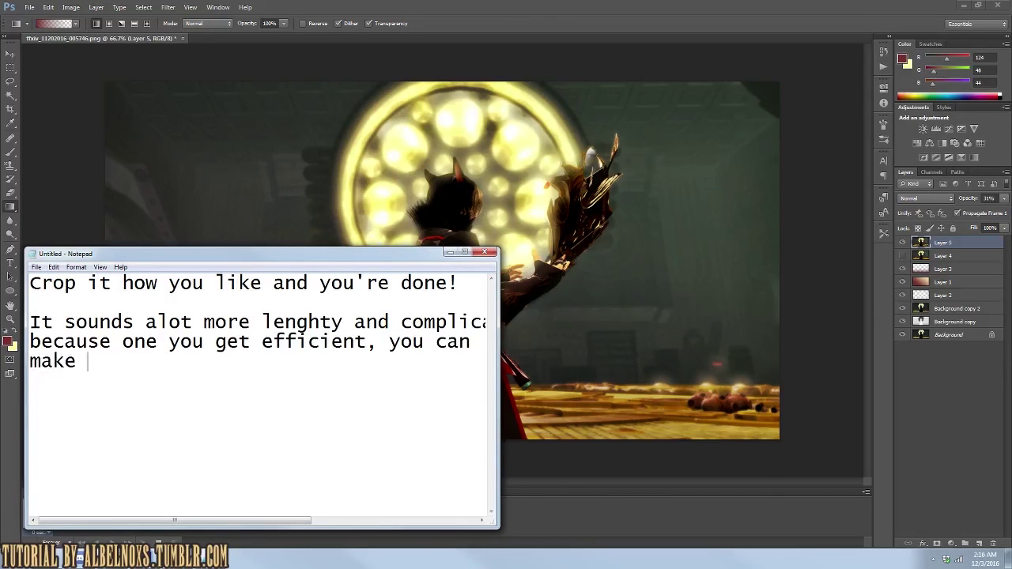
pyautogui.write(' quick, nice edits')
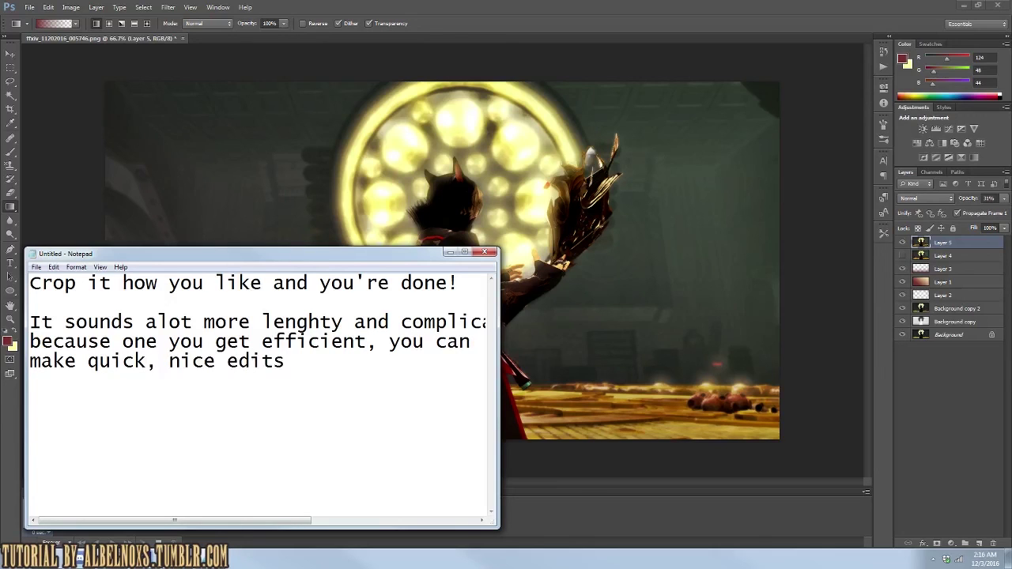
pyautogui.write(' without inve')
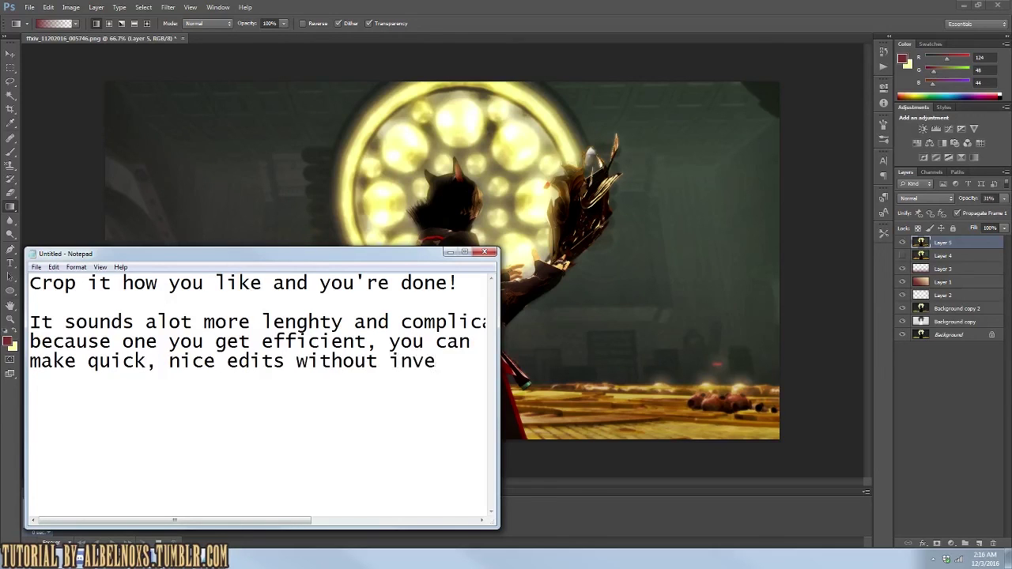
pyautogui.write('sting')
pyautogui.press('Return')
pyautogui.write('too much time!')
pyautogui.press('Return')
pyautogui.press('Return')
pyautogui.write("I'l")
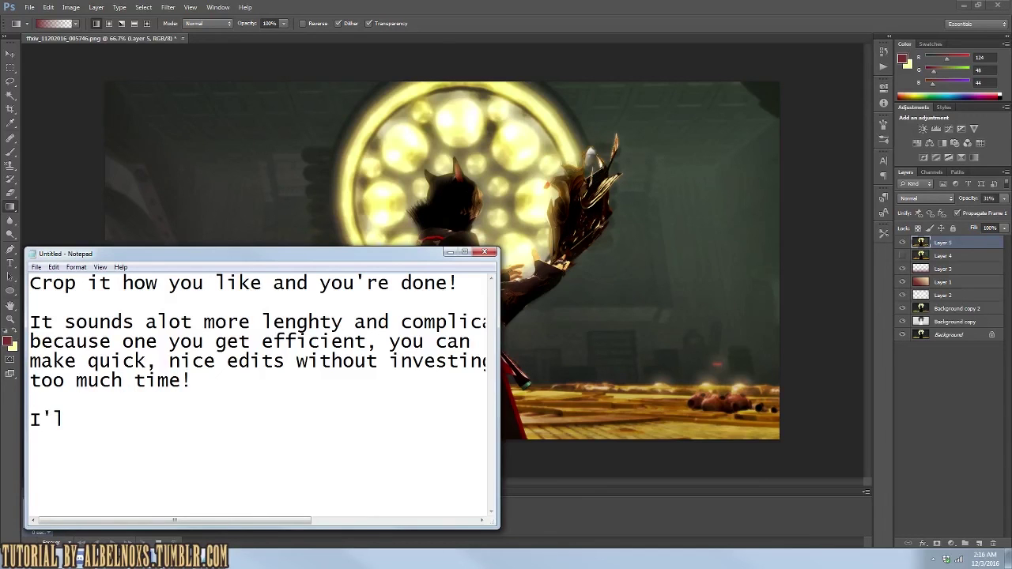
pyautogui.write('l show some comparisons')
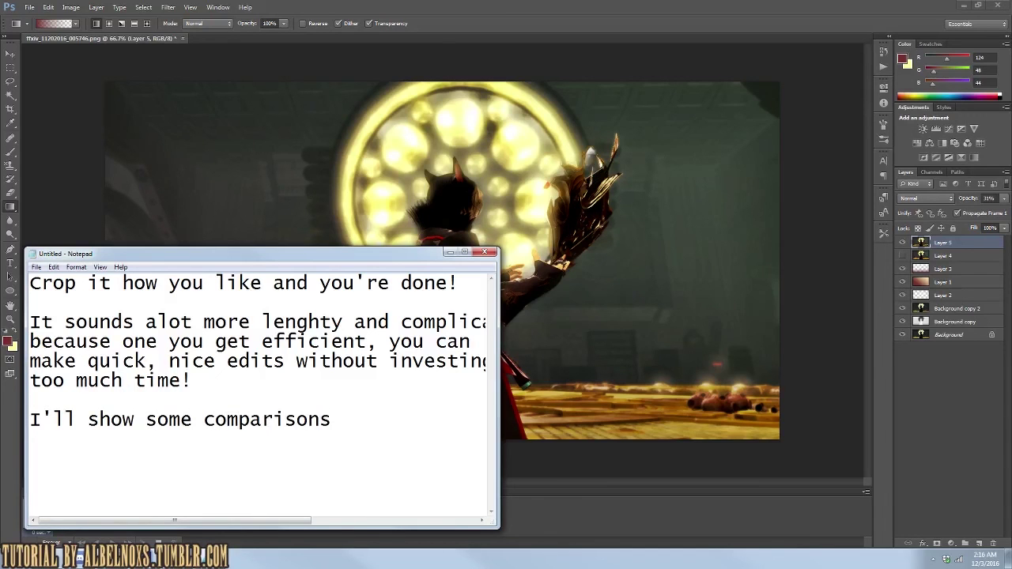